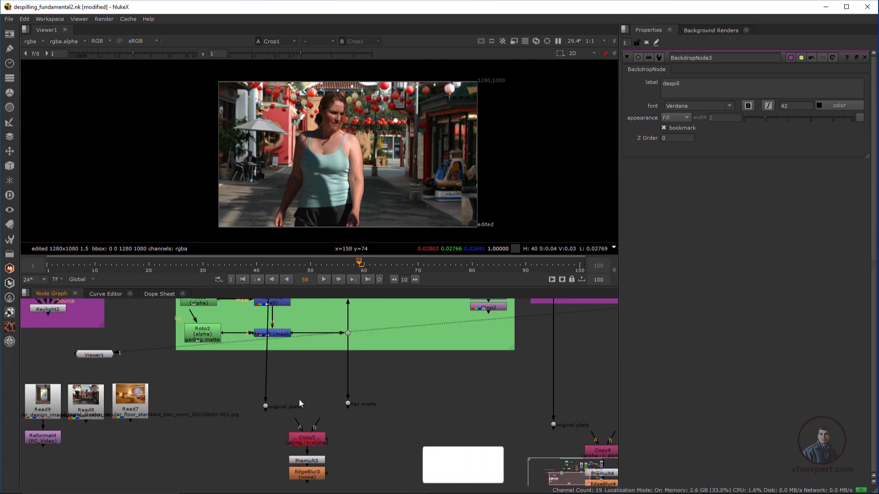
View the original plate dot, then connect Copy3's B input to the original plate and its A input to the key matte.
left_click(265, 406)
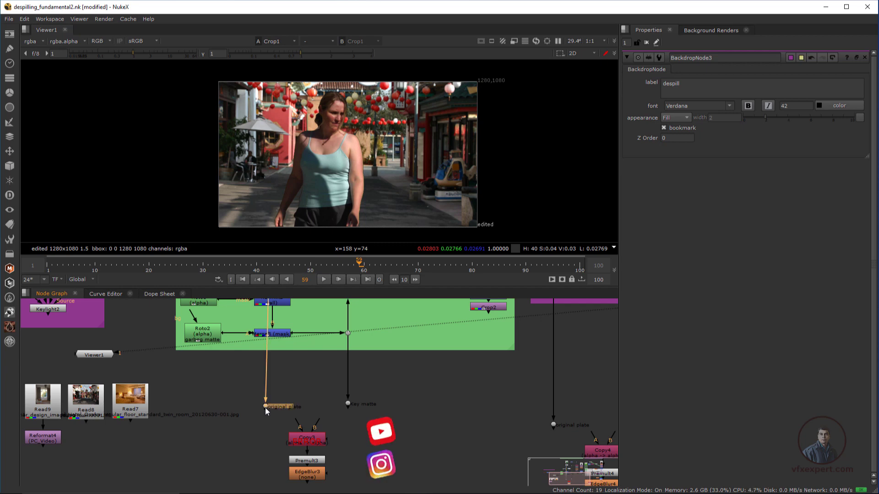
key("1")
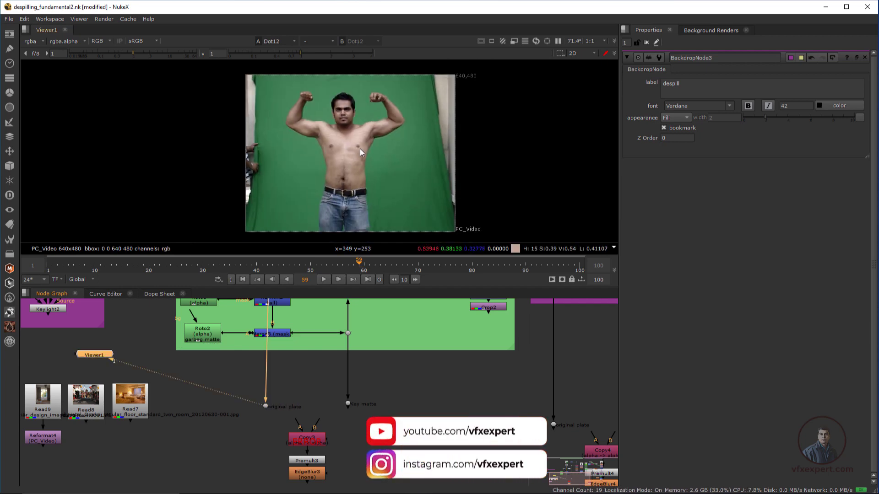
scroll(360, 149, "up", 1)
left_click(349, 422)
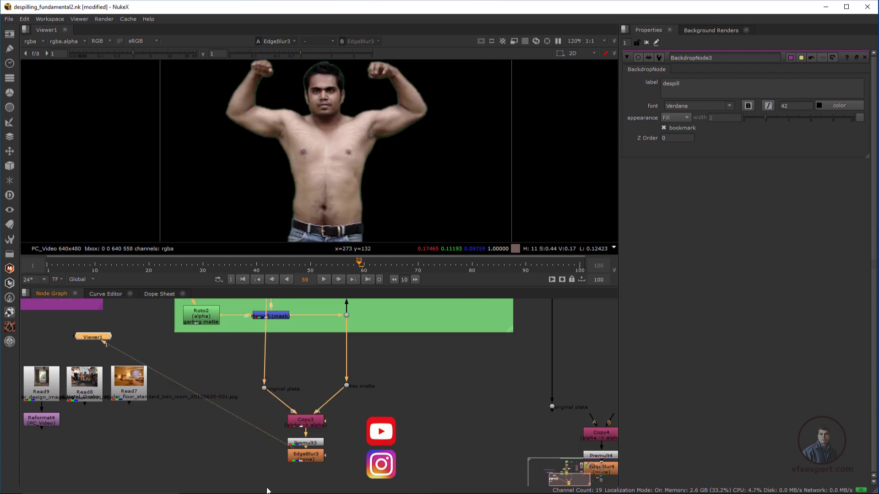
Examine the edges of the keyed man's hair, arms and torso in the EdgeBlur3 output for green spill.
scroll(371, 163, "up", 1)
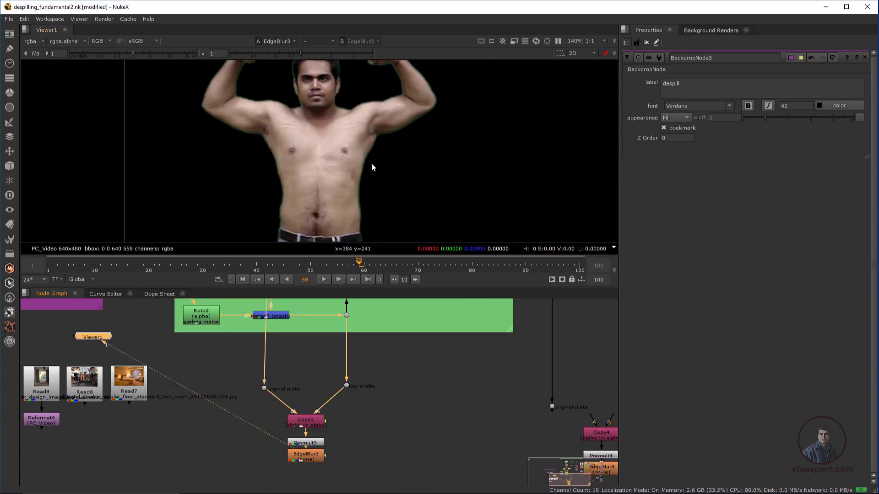
scroll(372, 163, "down", 2)
middle_click_drag(371, 163, 372, 192)
scroll(344, 166, "up", 2)
middle_click_drag(320, 210, 389, 224)
scroll(380, 181, "down", 1)
scroll(379, 181, "up", 2)
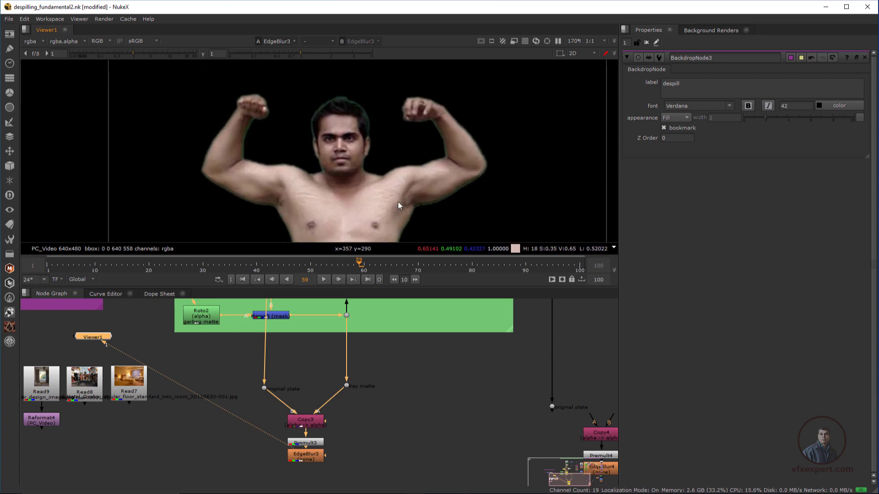
scroll(450, 187, "down", 1)
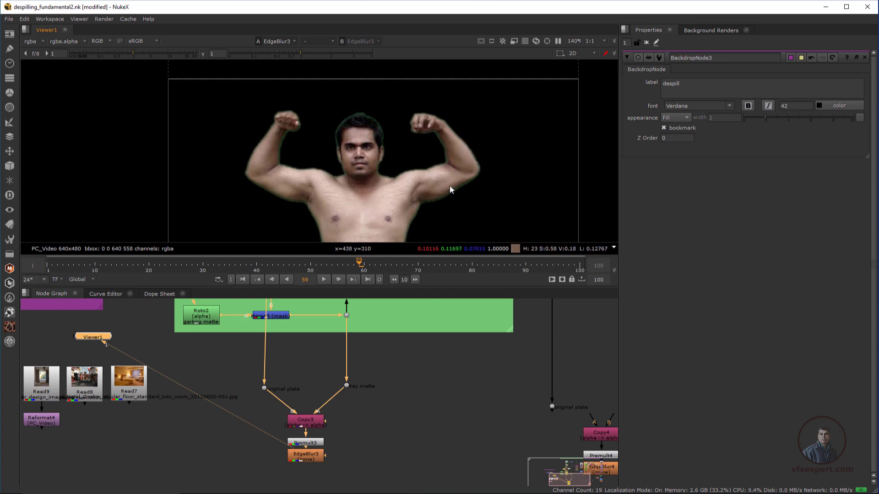
scroll(412, 172, "up", 2)
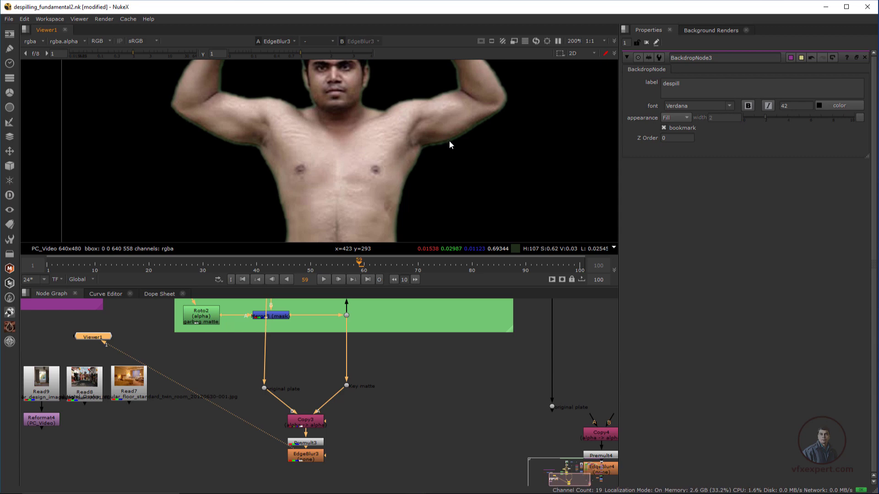
scroll(449, 141, "down", 4)
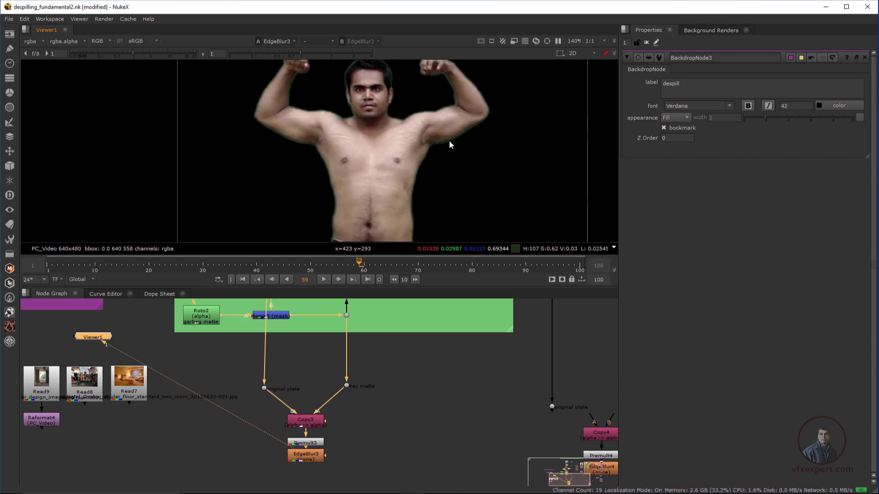
scroll(383, 150, "up", 2)
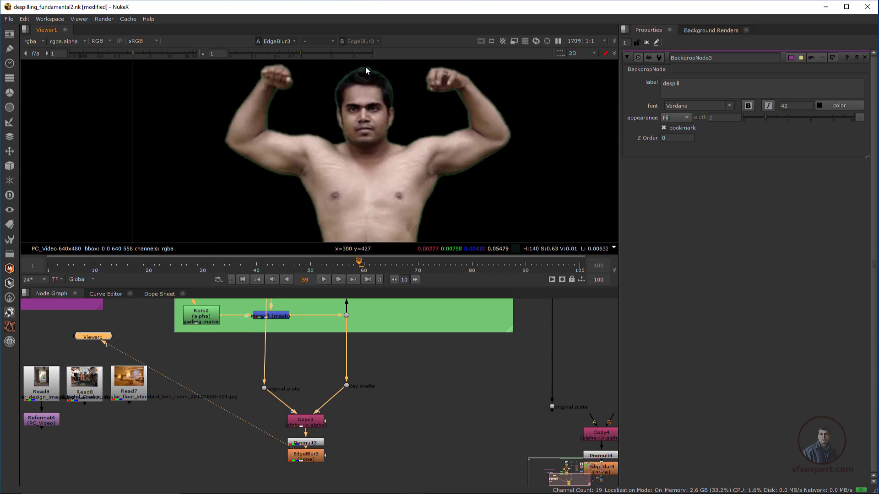
scroll(388, 141, "down", 2)
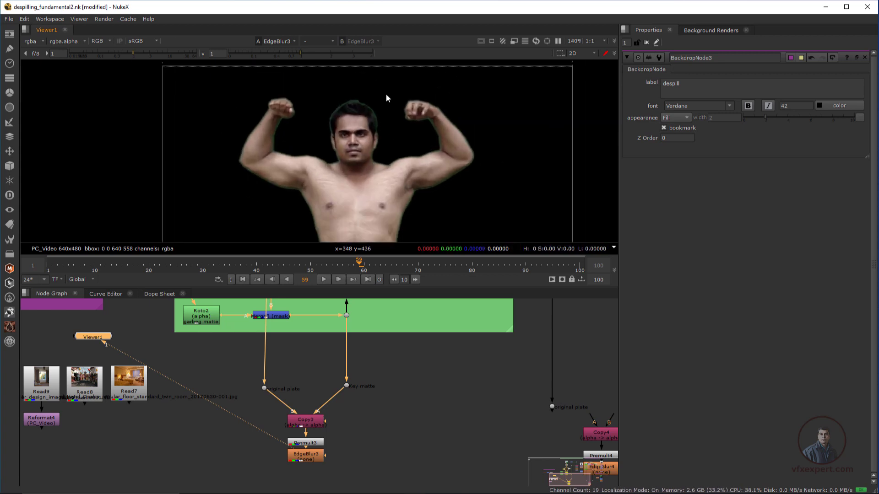
scroll(366, 171, "down", 1)
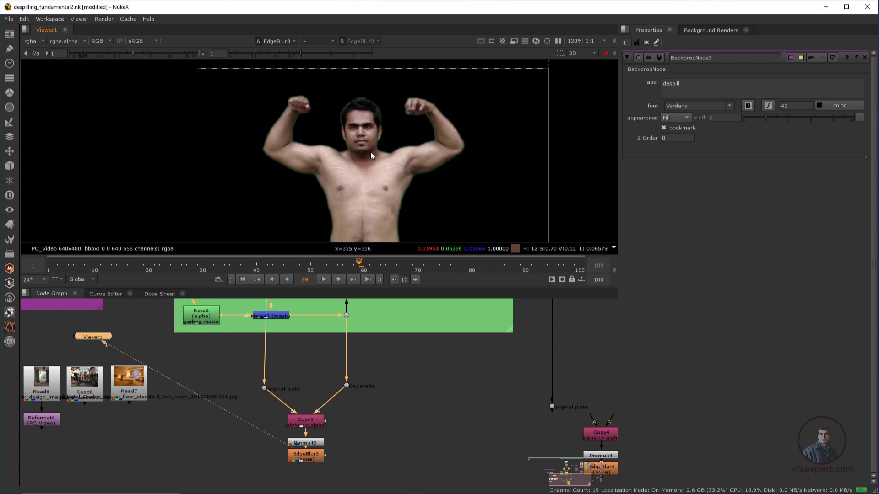
Compare the original green-screen plate with the keyed EdgeBlur3 output in the viewer.
key("1")
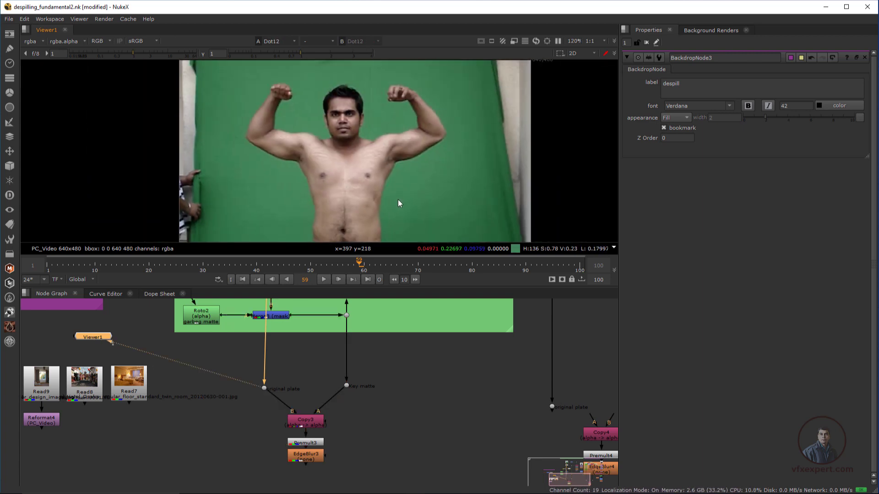
middle_click_drag(398, 202, 369, 187)
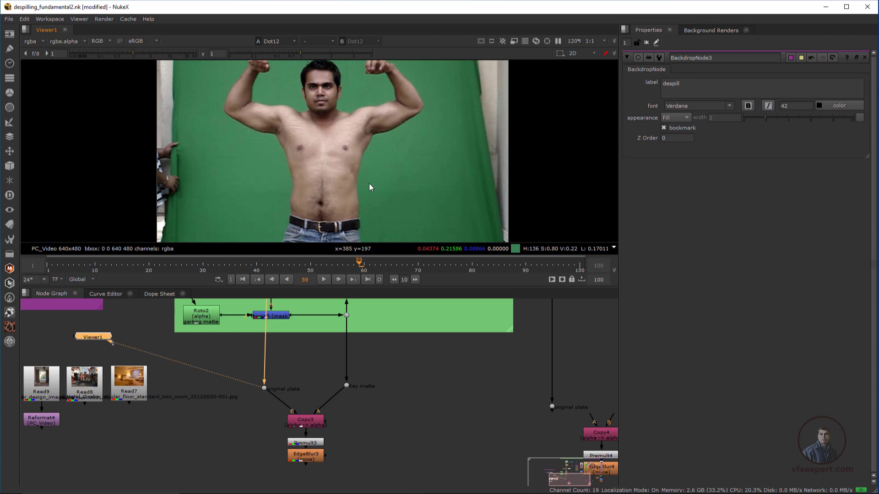
scroll(338, 448, "down", 2)
middle_click_drag(350, 440, 348, 403)
scroll(348, 403, "up", 1)
left_click(306, 428)
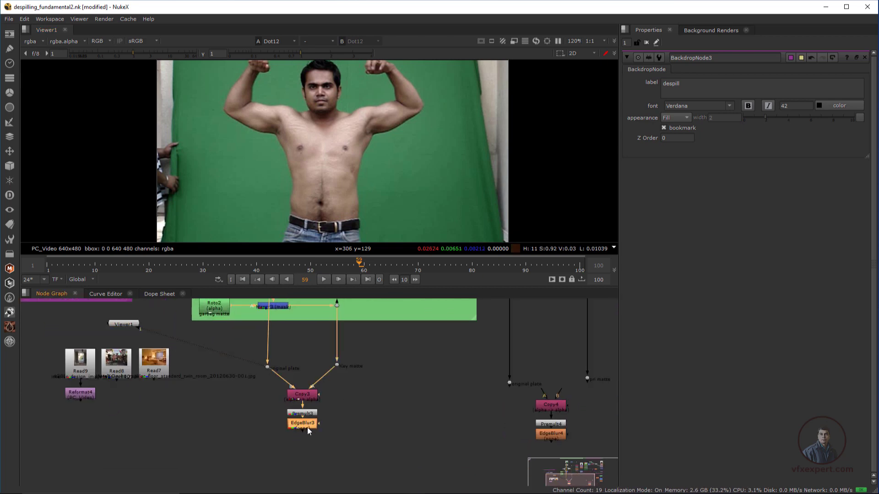
key("1")
key("f")
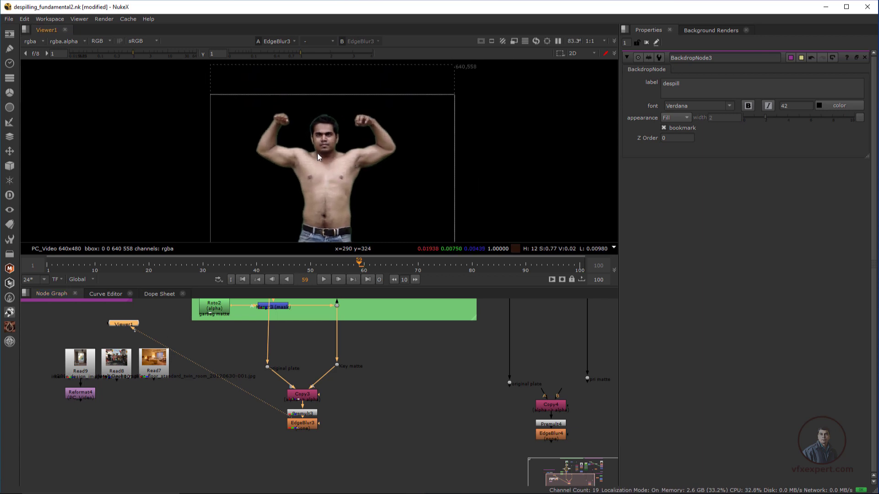
scroll(317, 153, "up", 2)
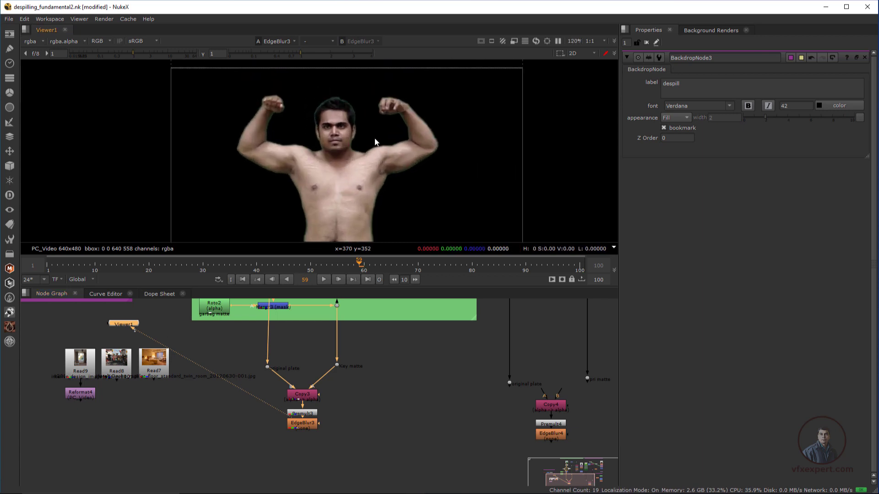
Move the Viewer1 node directly below EdgeBlur3 and inspect the edges around the man's head and arms.
left_click_drag(130, 328, 306, 450)
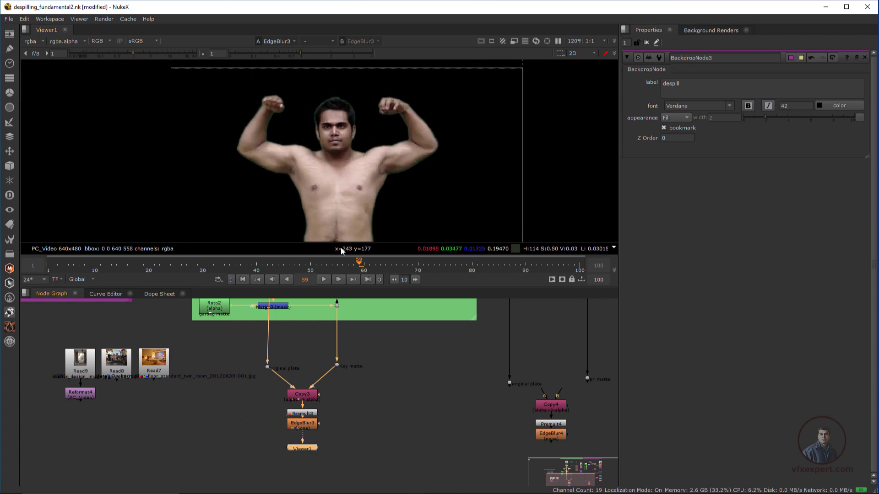
scroll(333, 161, "up", 2)
scroll(334, 109, "up", 2)
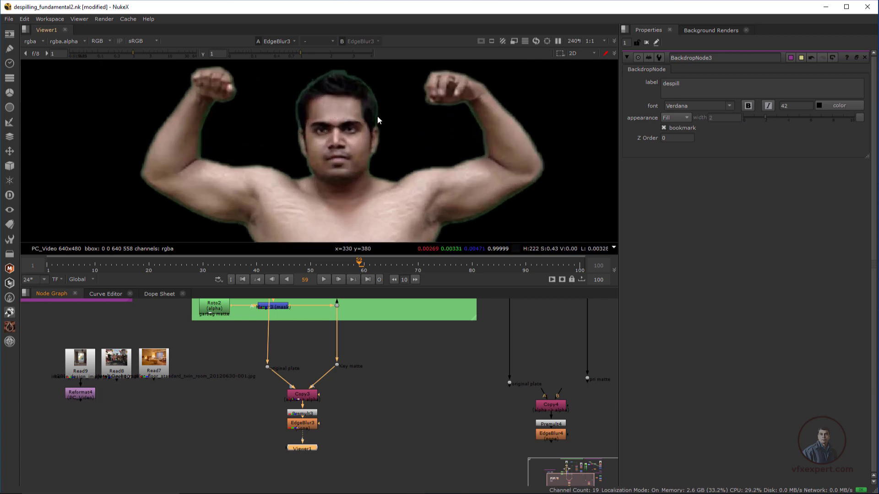
Look over the PxF_KillSpill, HueCorrect4 and Keylight2 nodes in the despill backdrop.
scroll(330, 397, "down", 4)
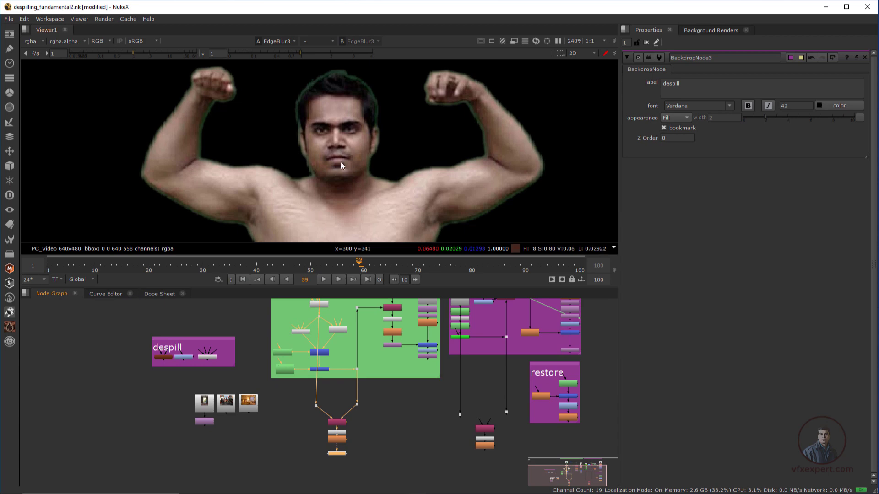
scroll(212, 346, "up", 2)
scroll(211, 369, "up", 1)
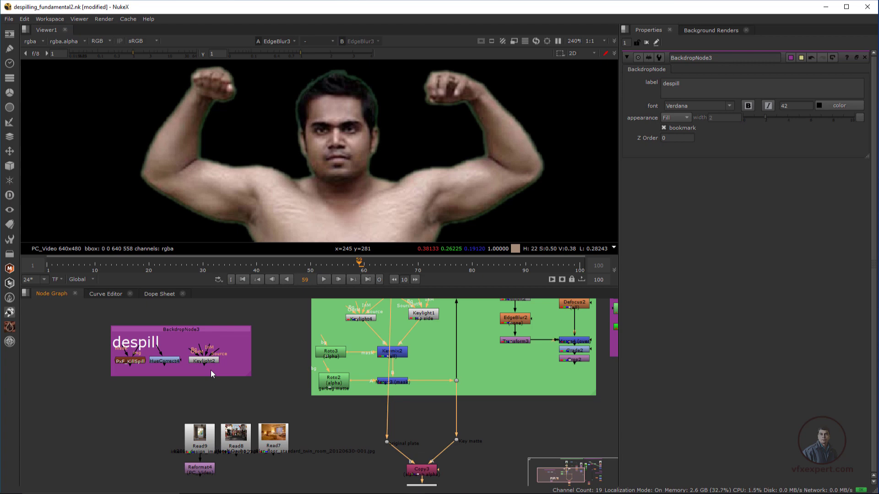
scroll(259, 364, "down", 5)
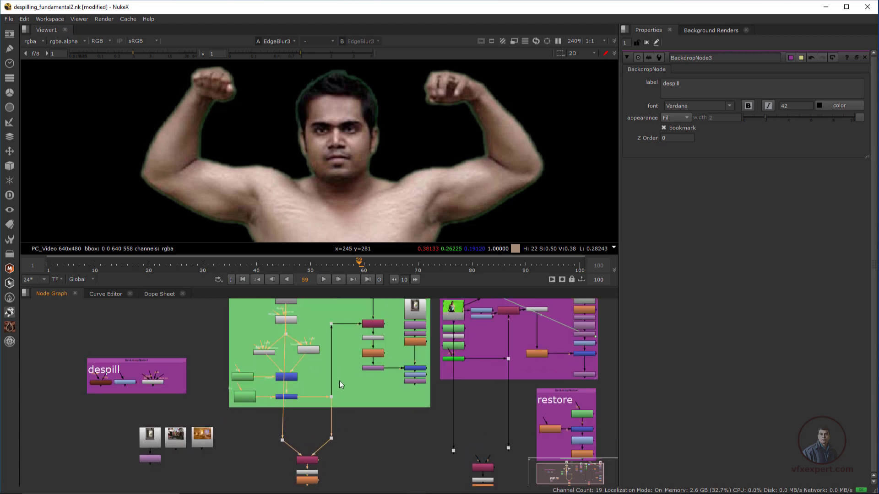
scroll(153, 380, "up", 3)
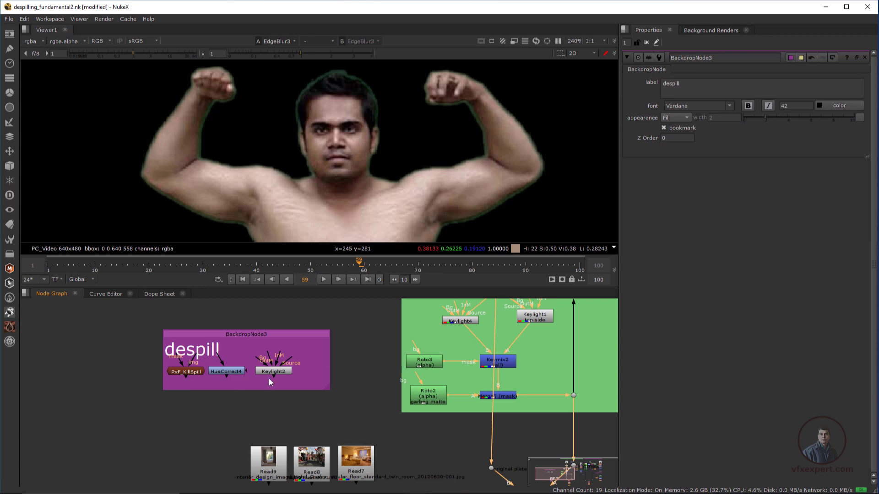
scroll(269, 383, "up", 1)
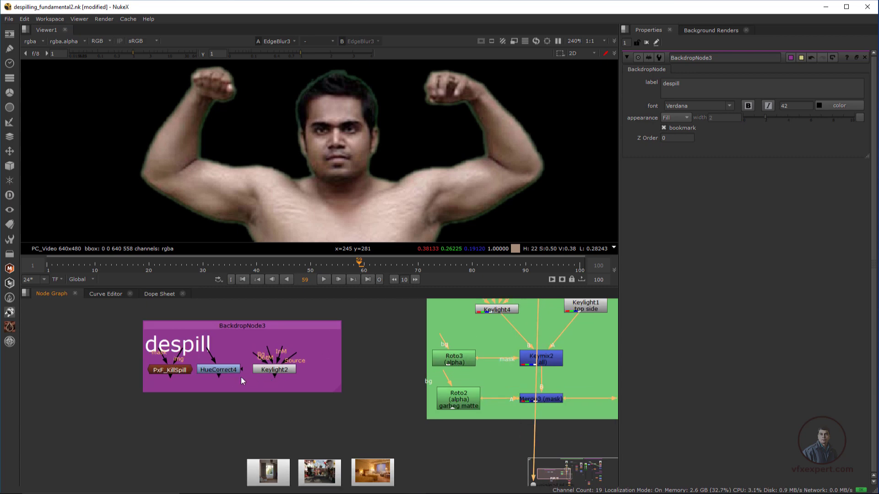
middle_click_drag(283, 391, 237, 386)
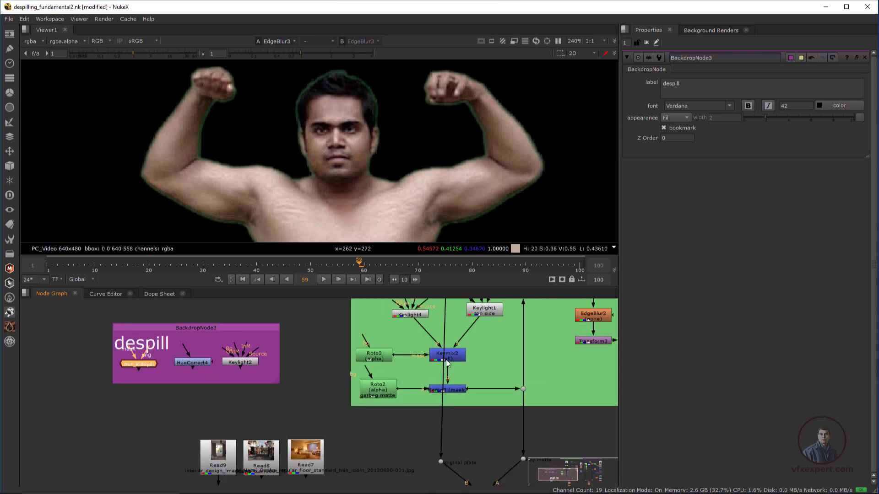
middle_click_drag(461, 361, 382, 341)
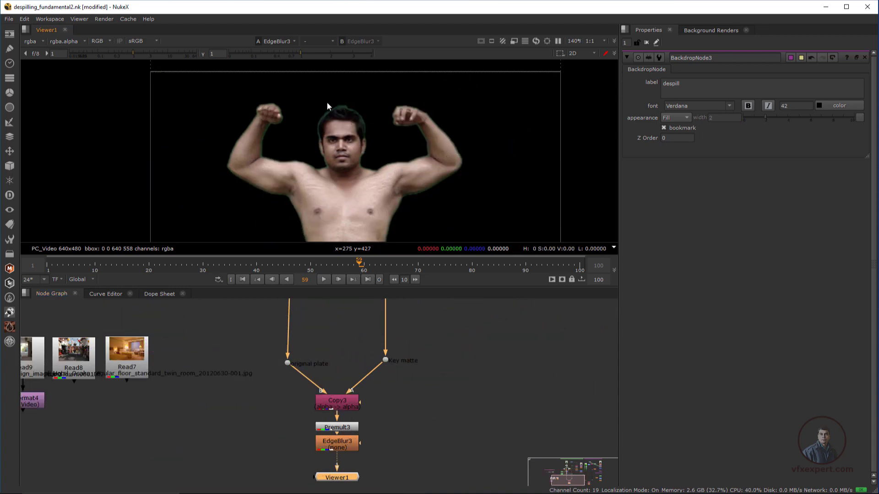
Add a HueCorrect node in the empty area of the node graph beside Copy3.
scroll(322, 388, "down", 2)
middle_click_drag(322, 388, 319, 415)
scroll(346, 399, "up", 2)
left_click(307, 410)
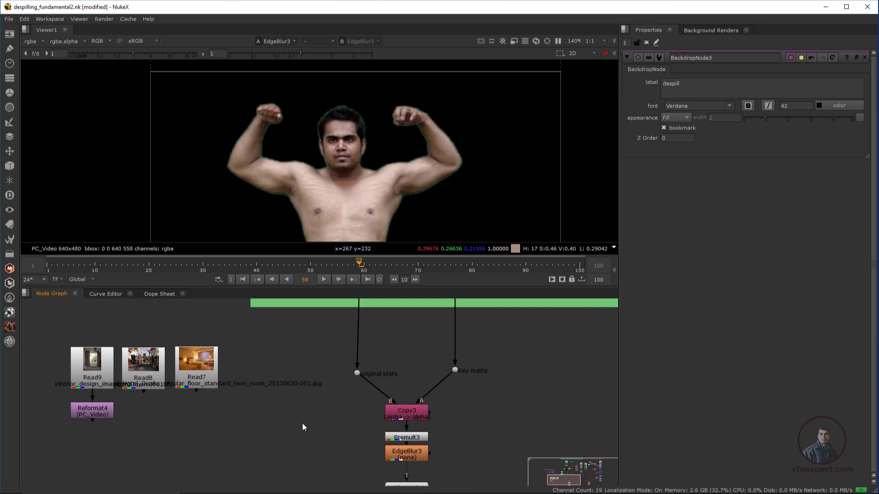
key("Tab")
type("h")
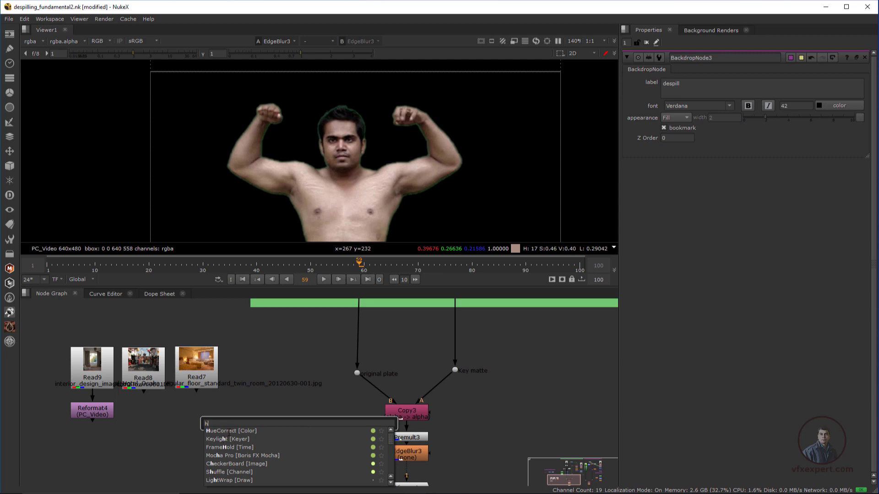
key("Return")
scroll(353, 384, "down", 1)
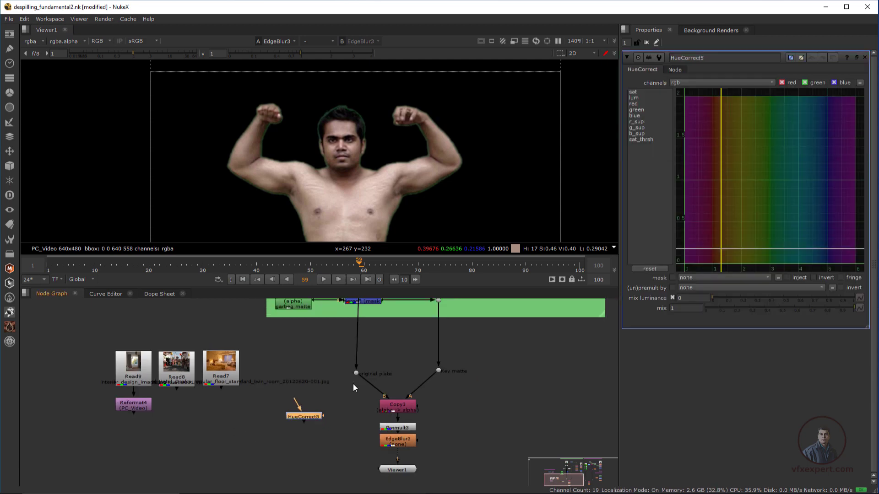
Connect the new HueCorrect node's input to the original plate dot and arrange both nodes beside Copy3.
scroll(353, 388, "up", 3)
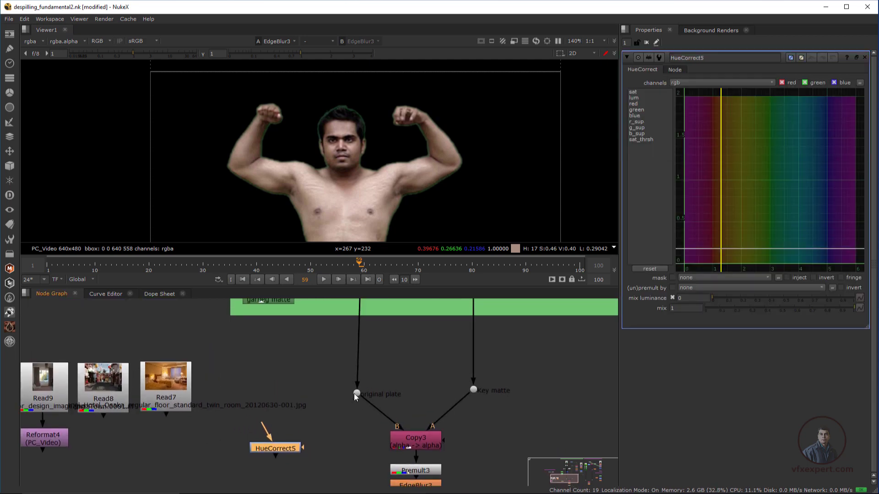
left_click_drag(267, 430, 356, 393)
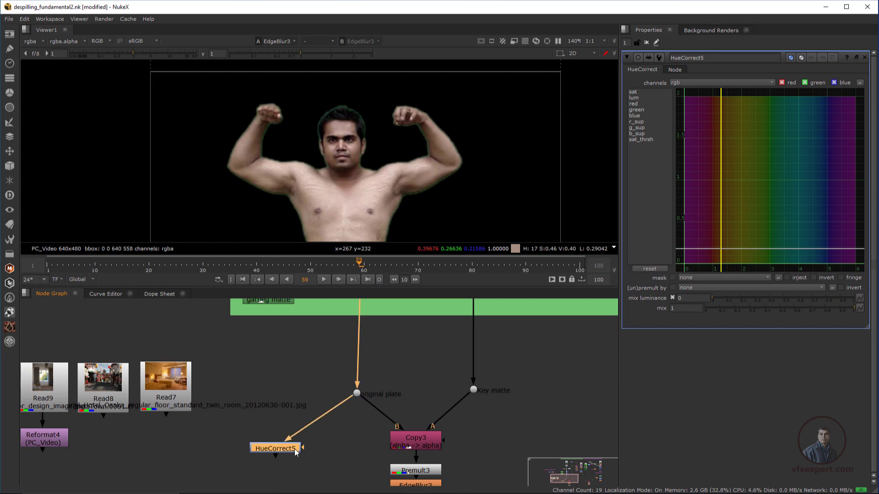
left_click_drag(295, 448, 272, 434)
scroll(304, 402, "down", 1)
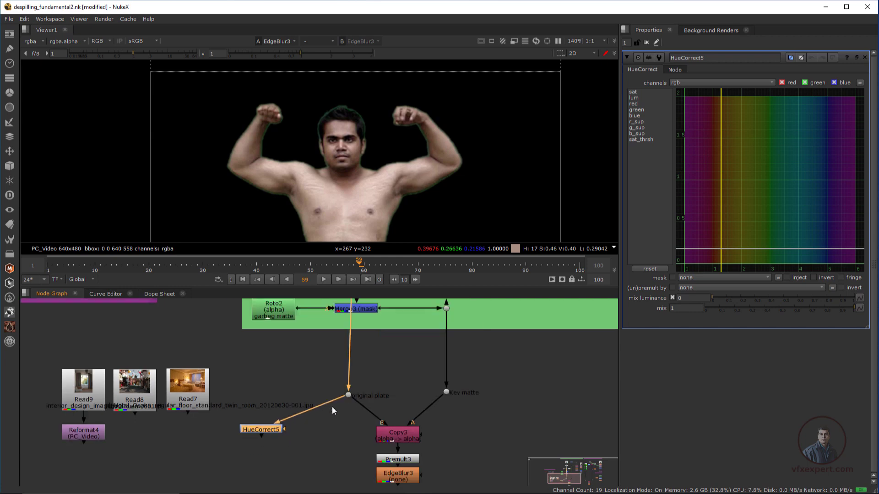
middle_click_drag(332, 408, 303, 400)
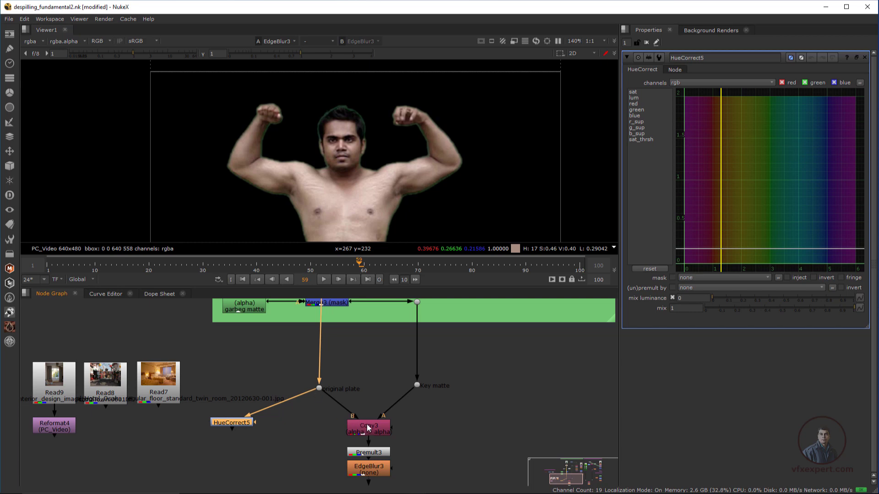
left_click_drag(319, 392, 319, 382)
left_click_drag(245, 425, 290, 421)
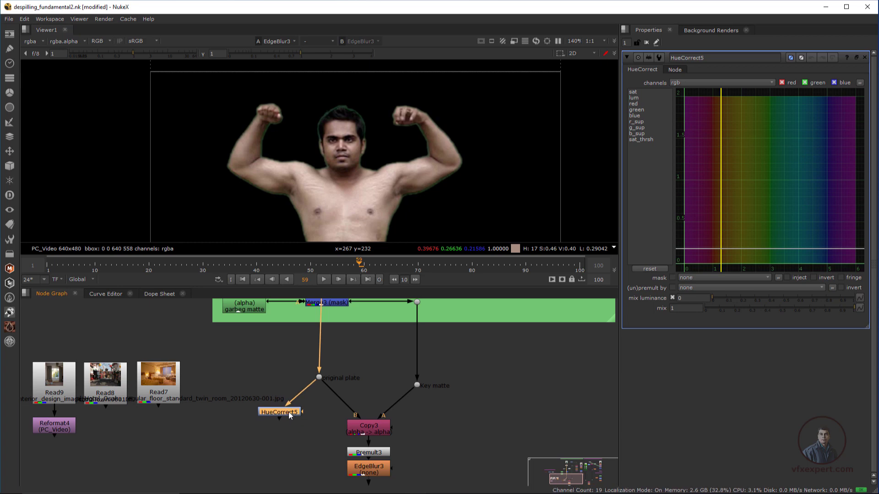
View the new HueCorrect node's output and display its r_sup curve.
key("1")
scroll(431, 185, "up", 2)
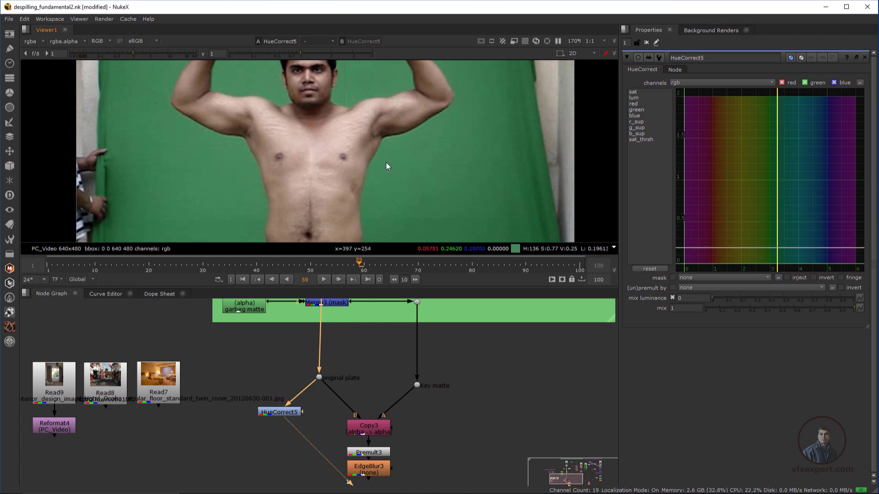
left_click(638, 121)
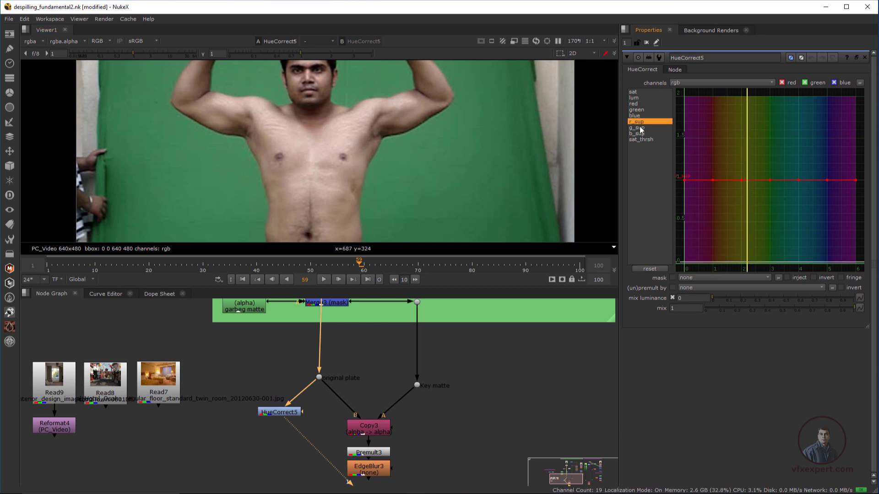
Look through the HueCorrect5 suppression, colour, saturation and luminance curves.
left_click(638, 128)
left_click(639, 133)
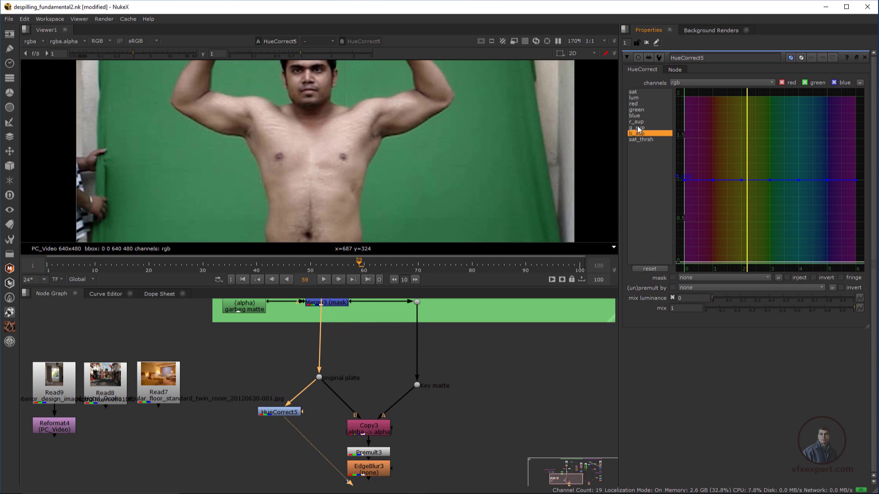
left_click(635, 112)
left_click(634, 104)
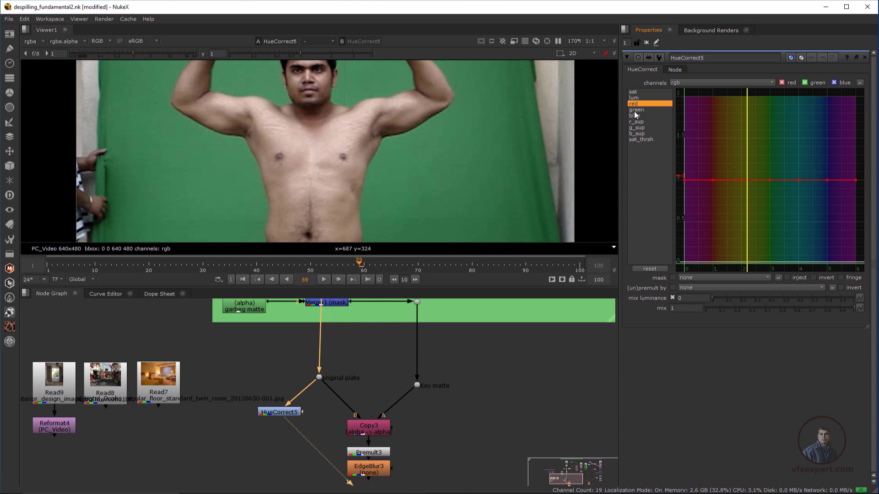
left_click(635, 115)
left_click(633, 93)
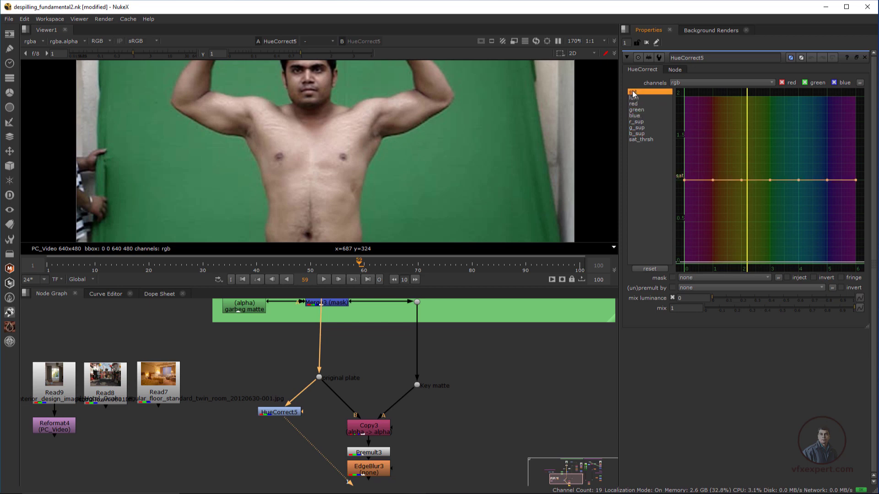
left_click(635, 98)
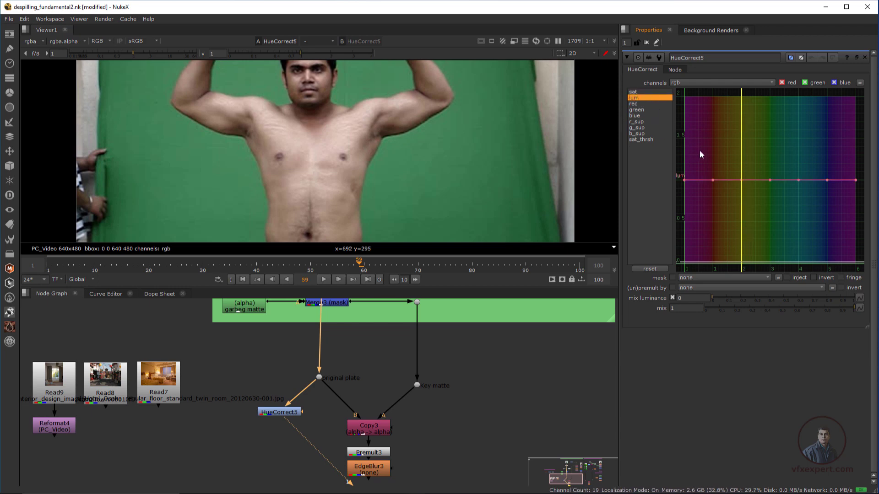
Sample the green screen beside the man's torso and add a g_sup curve point at the sampled hue.
left_click(416, 157, "ctrl")
left_click_drag(420, 161, 421, 161, "ctrl")
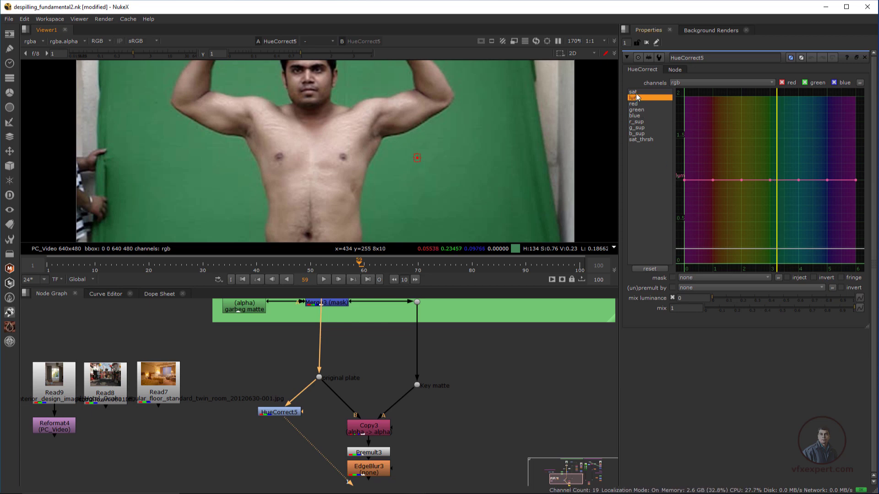
left_click(638, 128)
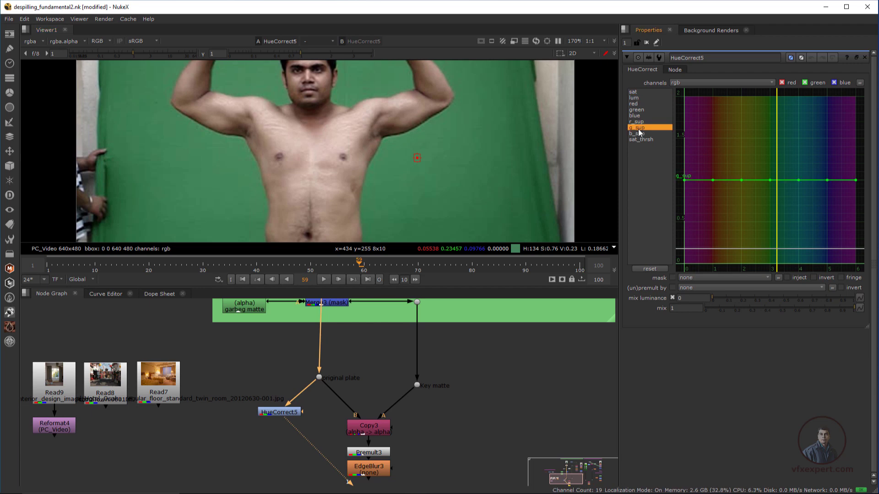
left_click(777, 180, "ctrl+alt")
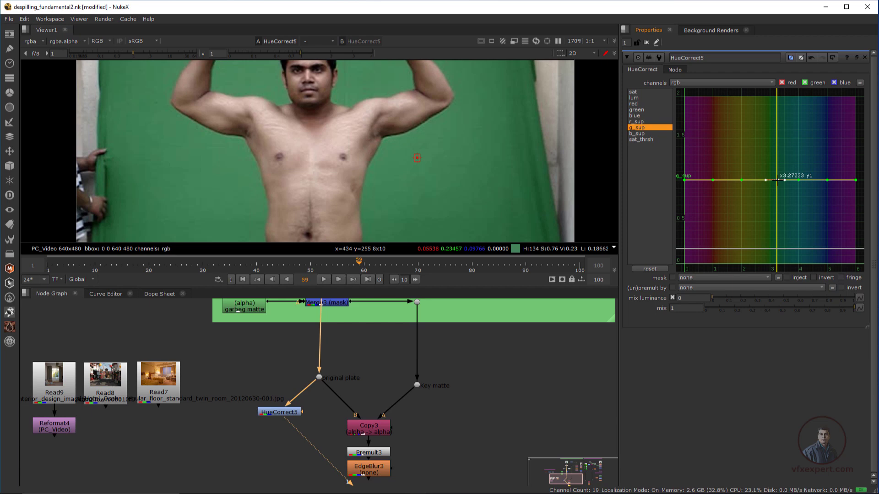
scroll(782, 187, "up", 1)
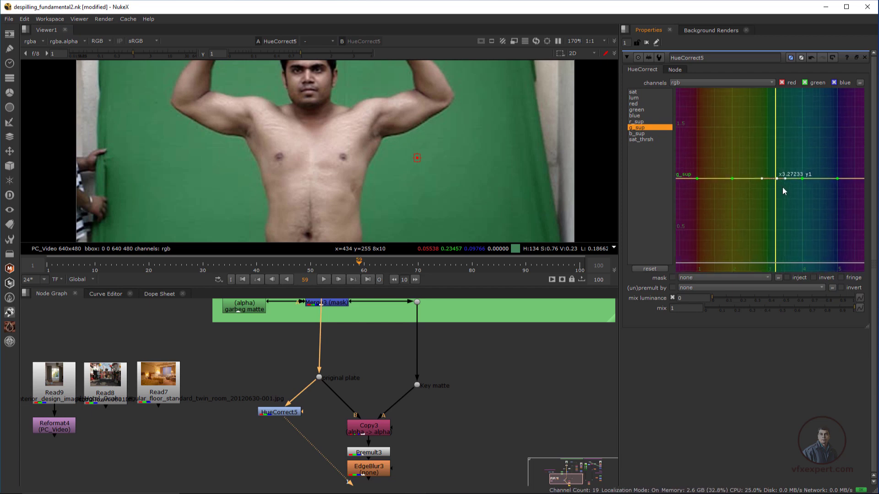
scroll(783, 191, "up", 1)
left_click_drag(776, 178, 774, 178)
Add a point to the sat curve at the sampled green hue, at about x 3.24.
left_click(632, 92)
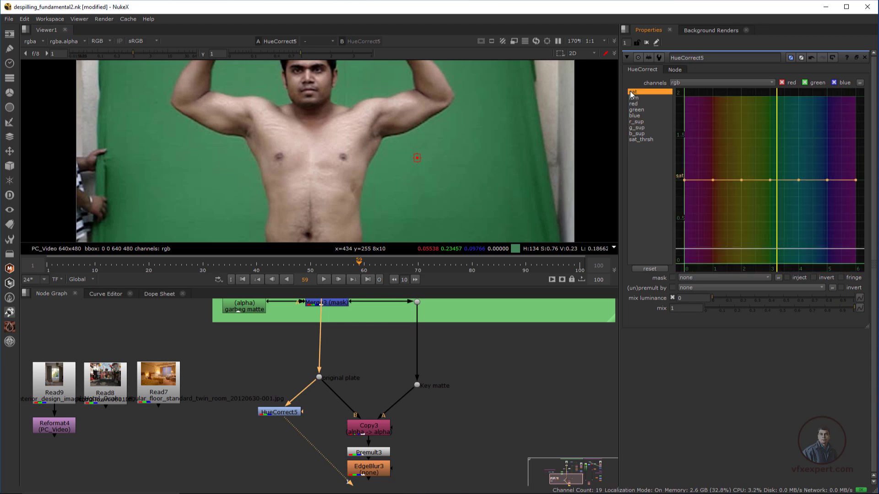
left_click(776, 181, "ctrl+alt")
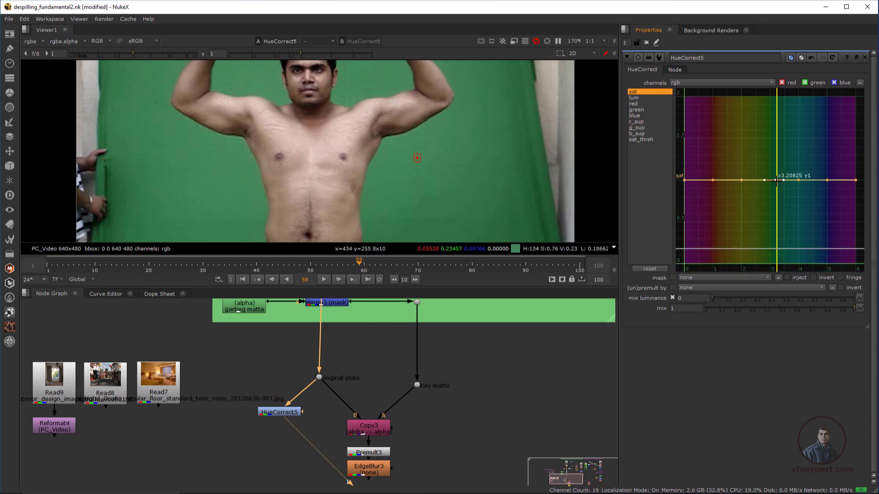
left_click_drag(777, 180, 776, 181)
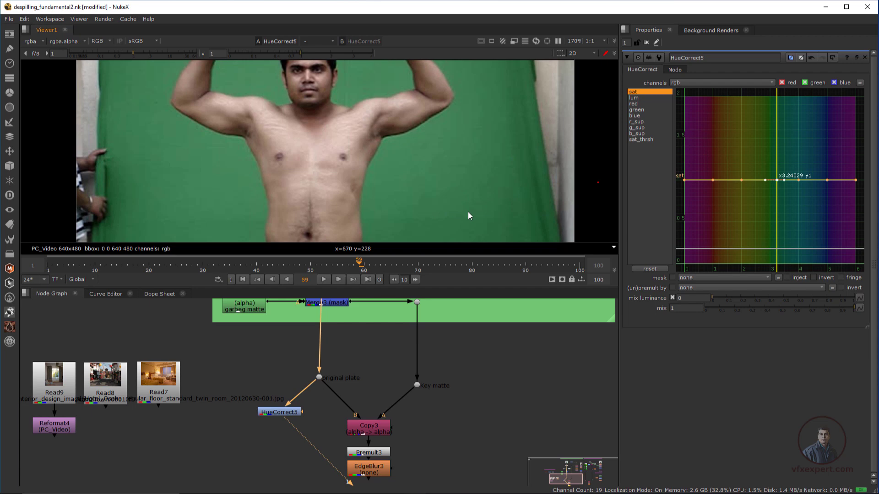
Insert HueCorrect5 between the original plate dot and Copy3's B input, and view the EdgeBlur3 output.
scroll(468, 212, "down", 3)
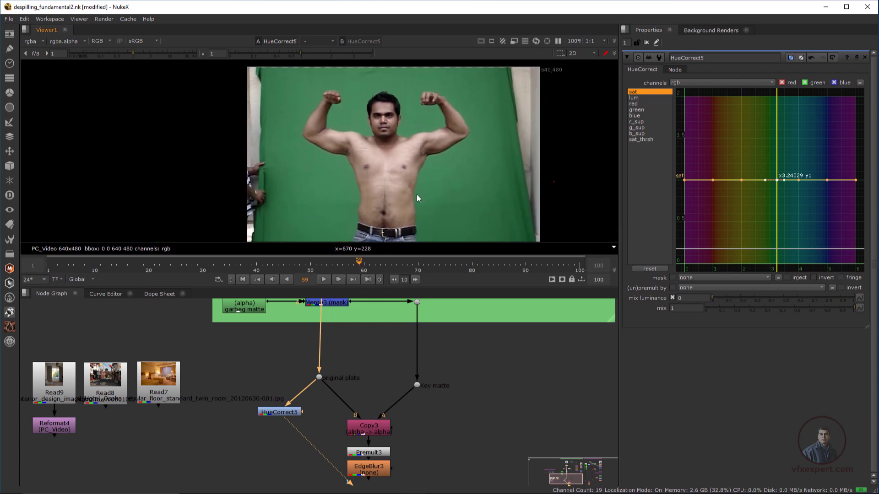
scroll(414, 198, "up", 2)
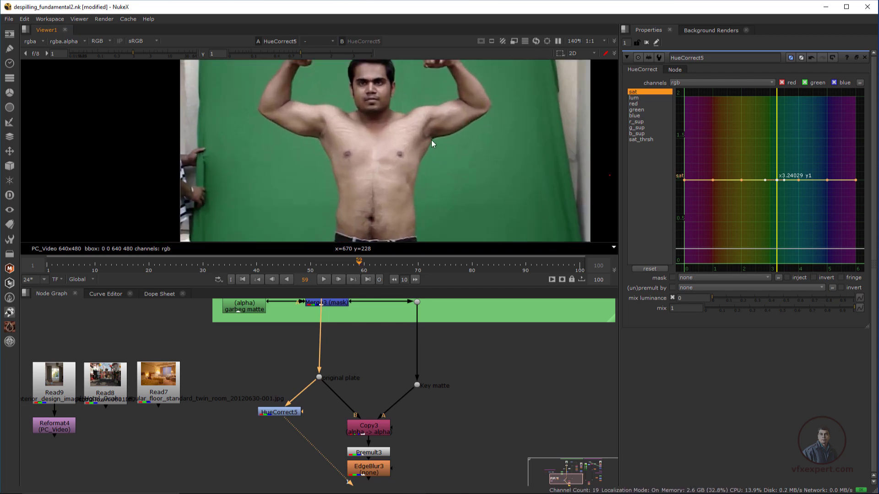
scroll(295, 419, "down", 1)
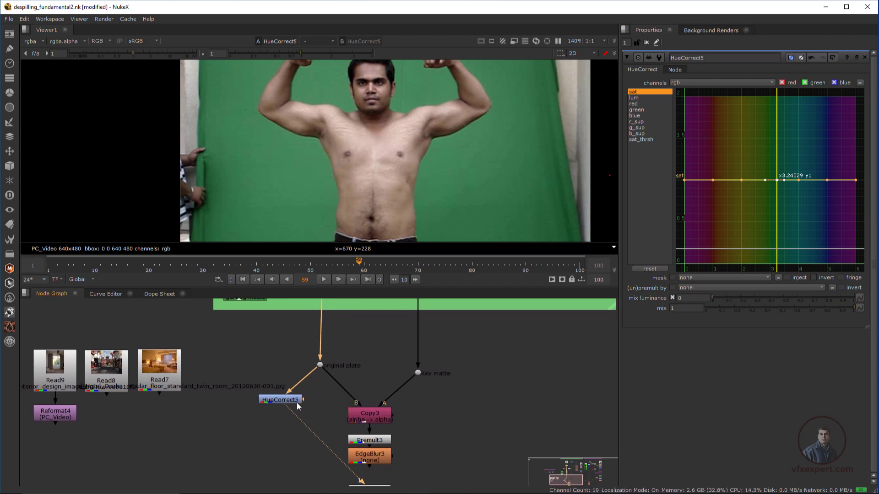
left_click_drag(287, 395, 344, 384)
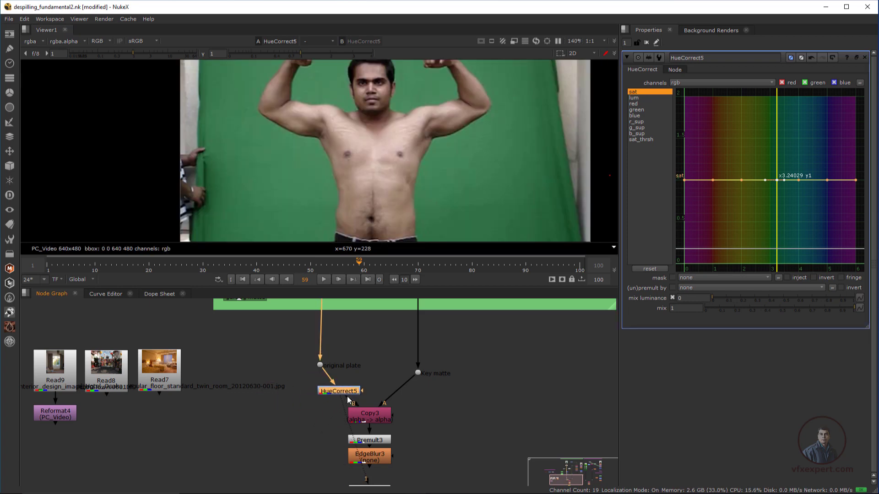
left_click(381, 461)
key("1")
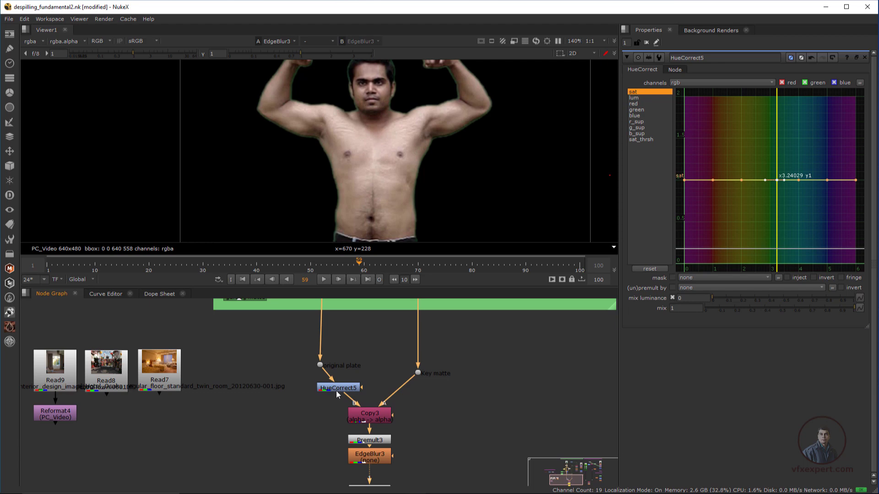
left_click_drag(335, 391, 331, 391)
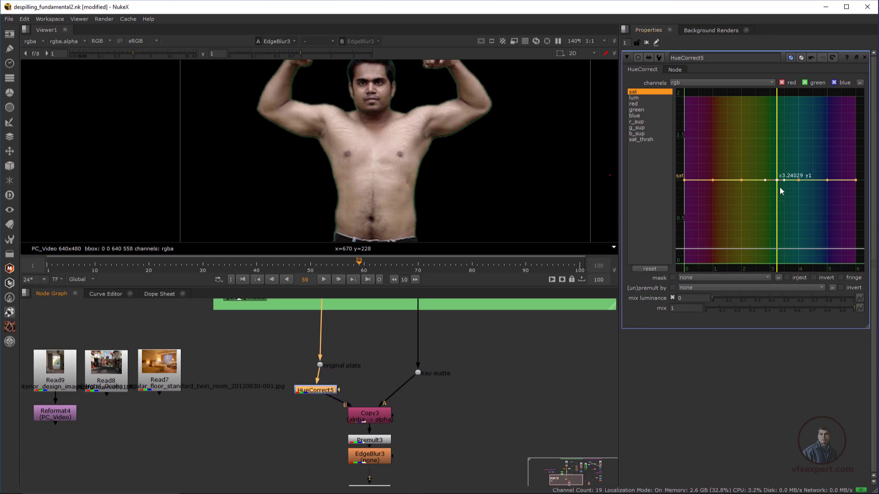
Lower the green-hue point to about y 0.21 on the g_sup curve and about y 0.29 on the sat curve.
left_click(637, 128)
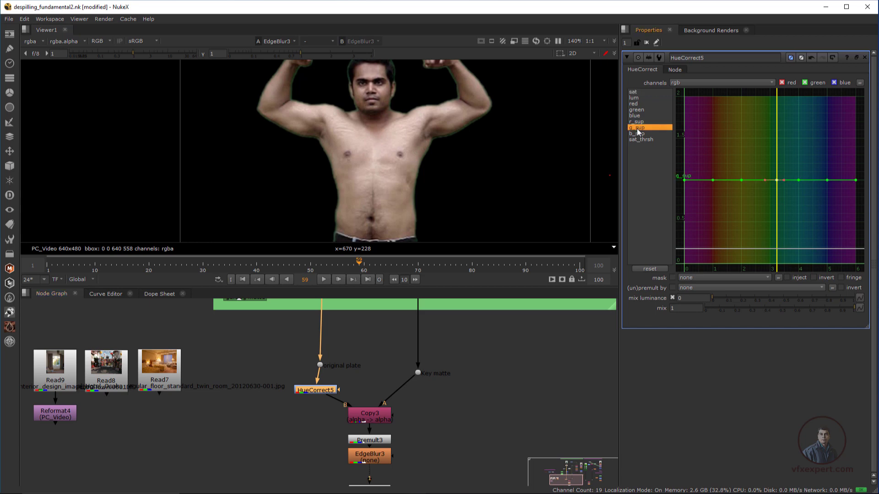
left_click_drag(776, 180, 769, 247)
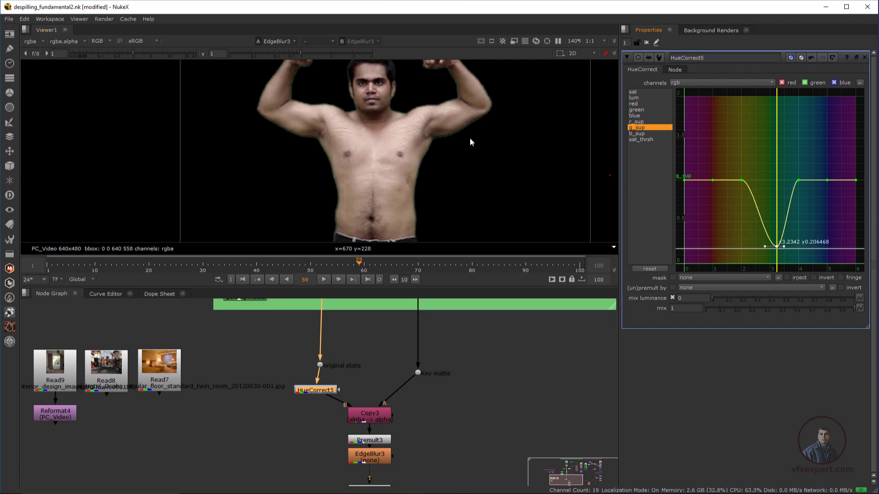
left_click(636, 92)
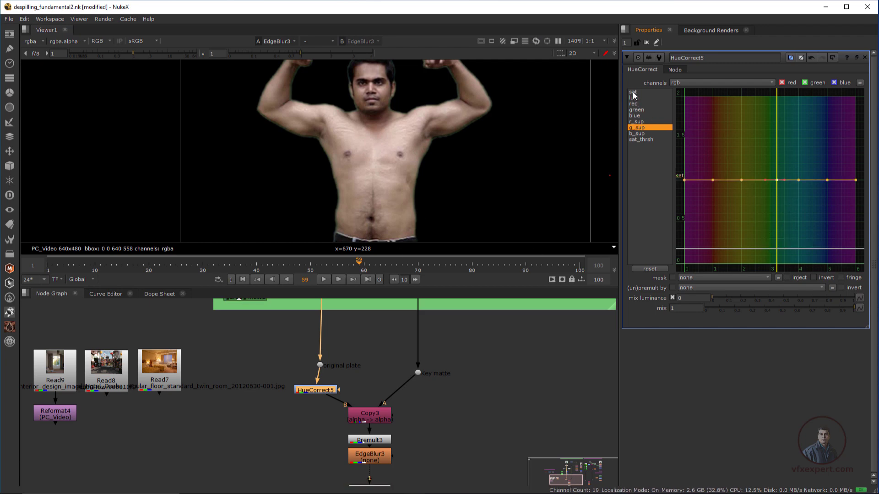
left_click(777, 180)
left_click_drag(776, 180, 777, 238)
scroll(419, 205, "down", 2)
scroll(416, 191, "up", 1)
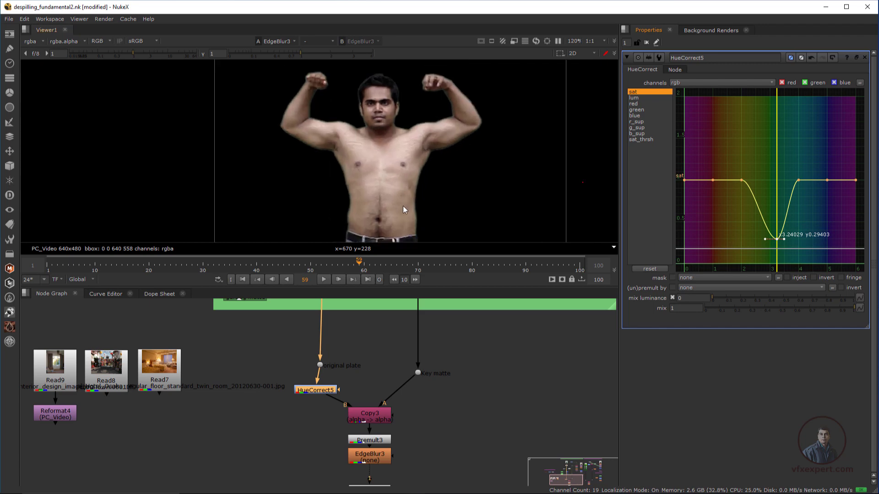
Compare the HueCorrect5 output with the keyed EdgeBlur3 result, and align HueCorrect5 under the original plate dot.
middle_click_drag(331, 404, 361, 401)
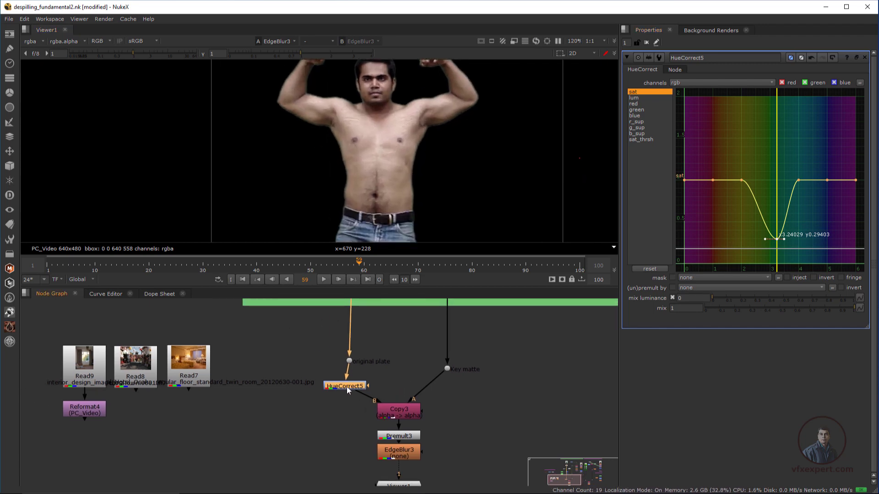
key("2")
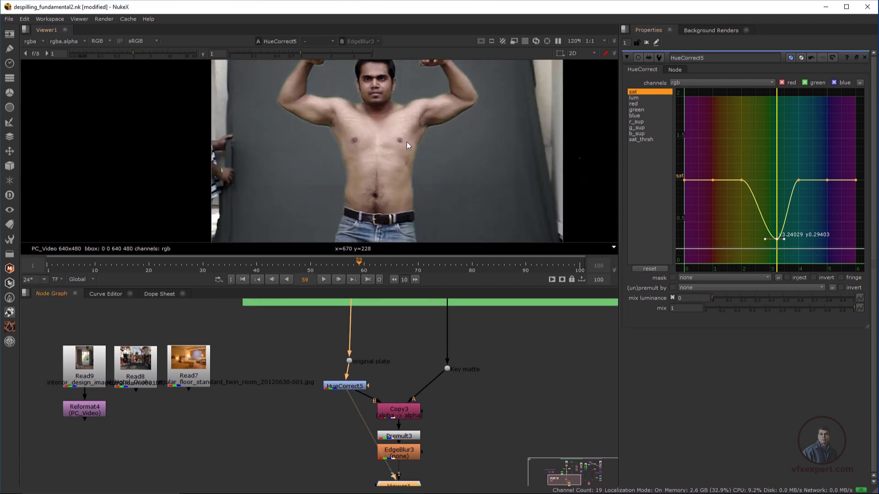
key("1")
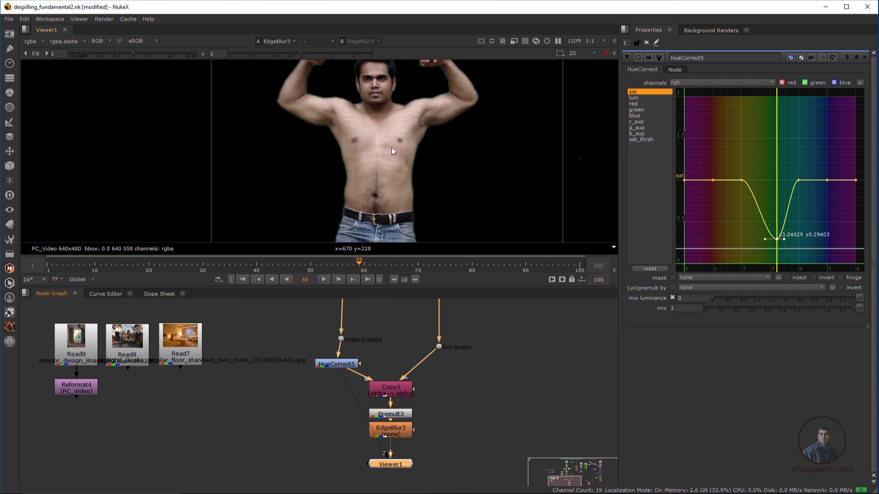
key("1")
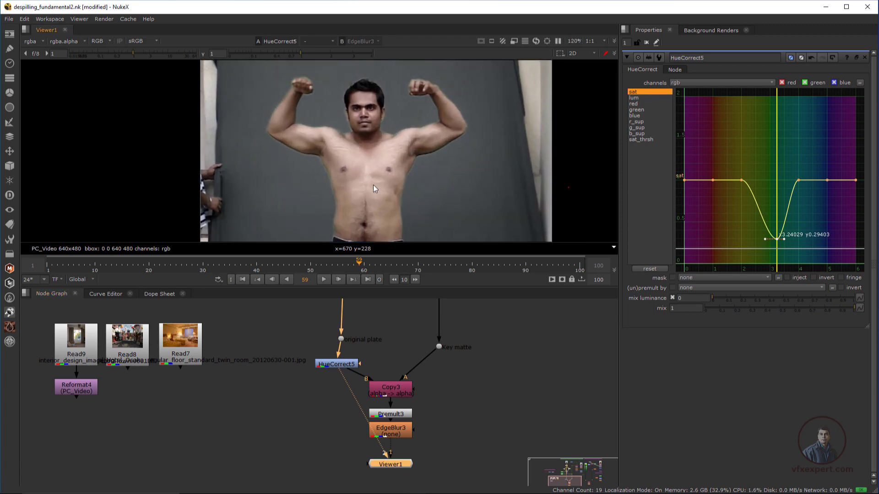
scroll(431, 172, "down", 2)
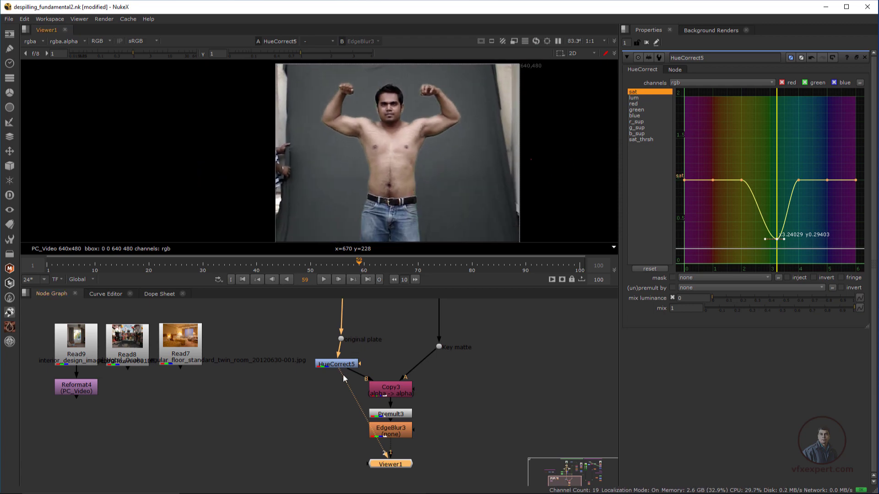
left_click_drag(338, 367, 340, 374)
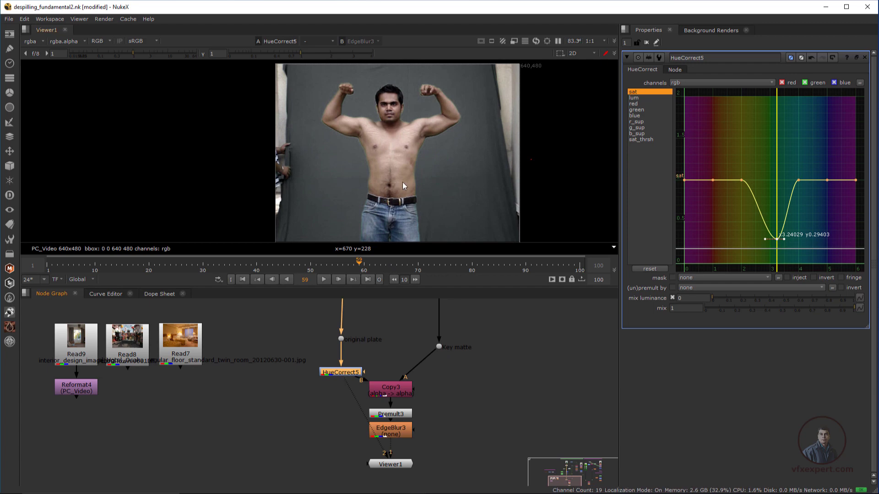
Lower the sat curve's point at the green hue to about y 0.26.
scroll(384, 146, "up", 2)
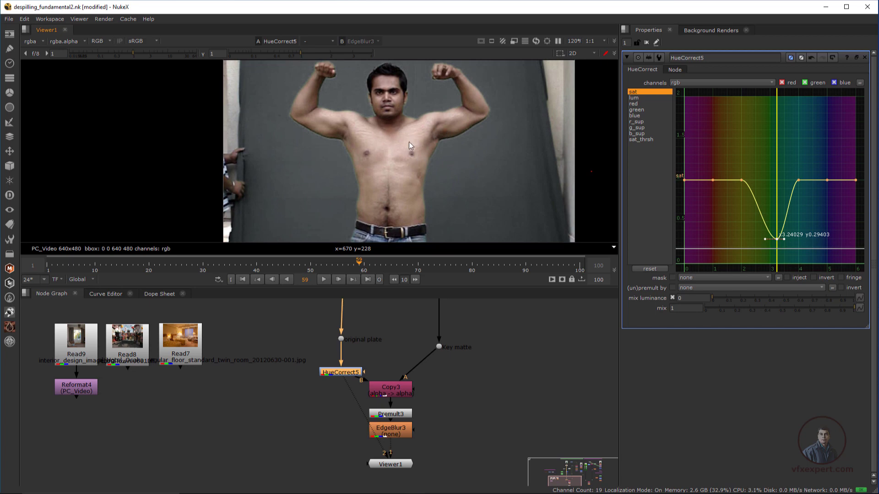
left_click(632, 98)
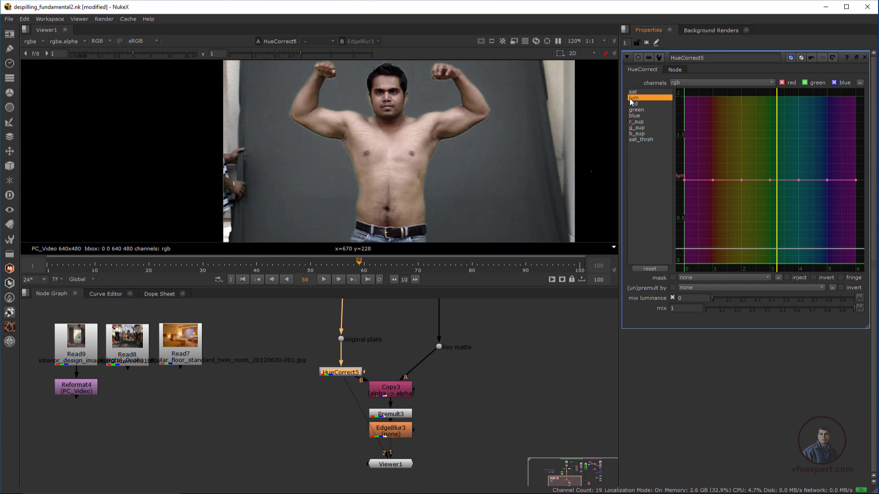
left_click(632, 92)
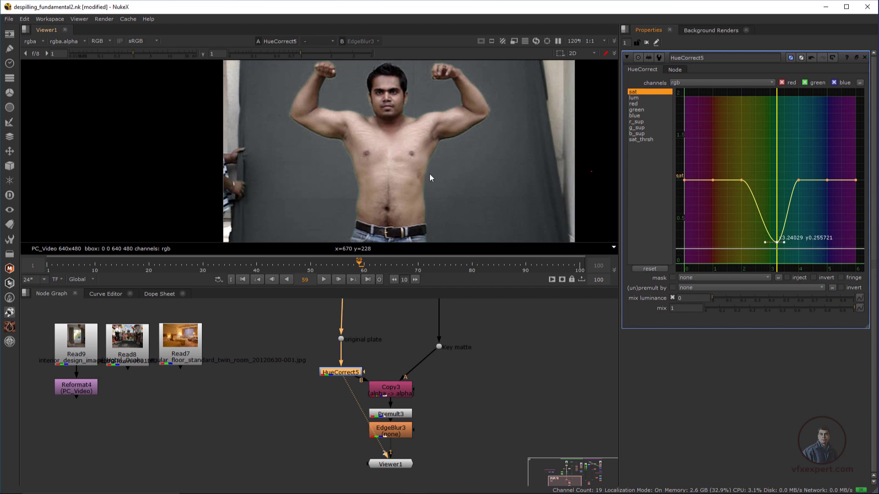
View the EdgeBlur3 output and disconnect HueCorrect5 from Viewer1.
left_click(399, 434)
key("1")
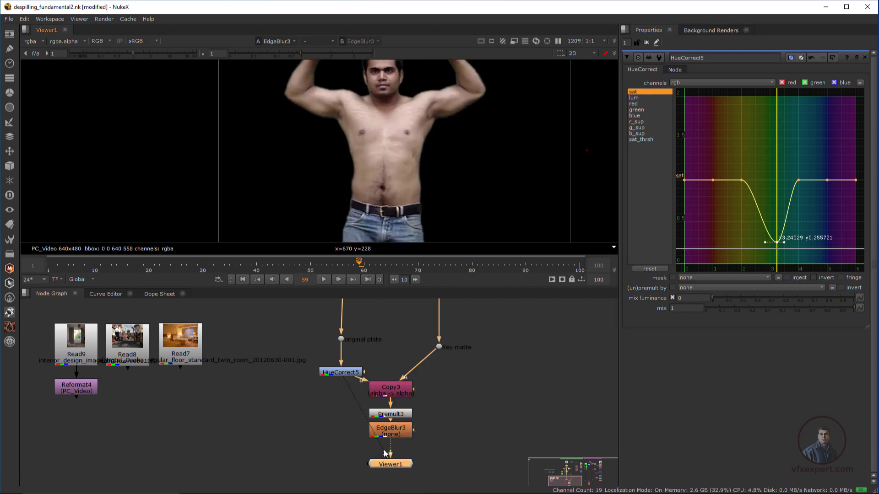
left_click_drag(386, 456, 391, 479)
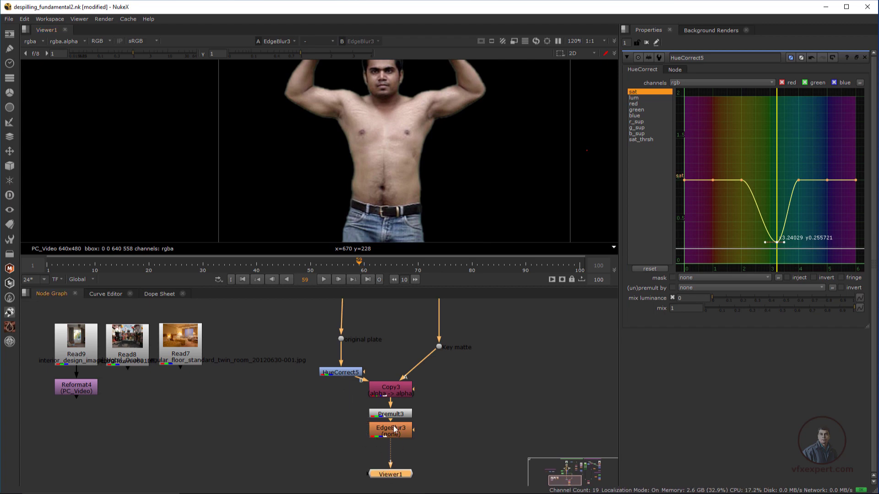
Move the three background Read nodes and Reformat4 together closer to the keying nodes.
scroll(383, 208, "down", 2)
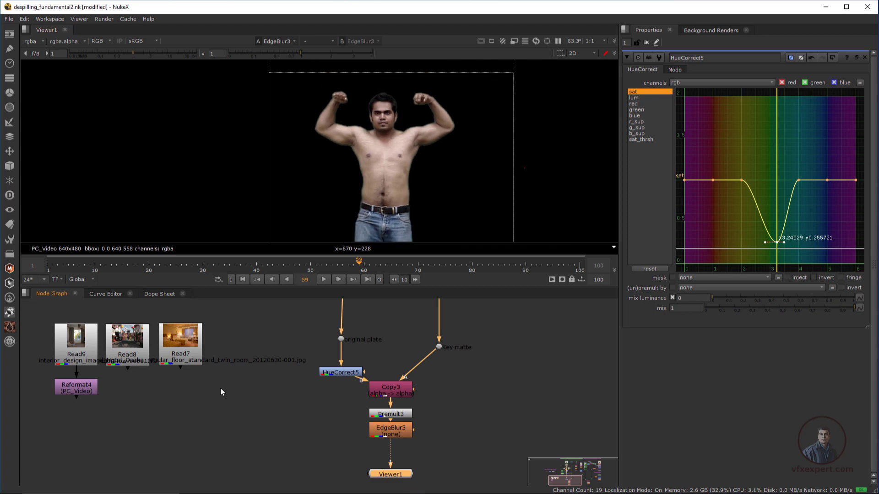
middle_click_drag(97, 362, 150, 388)
left_click_drag(63, 333, 230, 479)
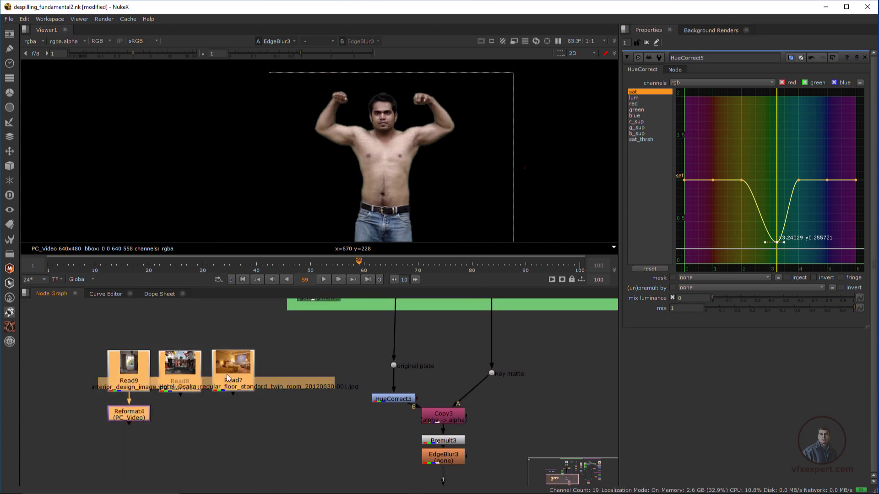
left_click_drag(226, 374, 283, 385)
left_click(299, 424)
middle_click_drag(308, 397, 266, 389)
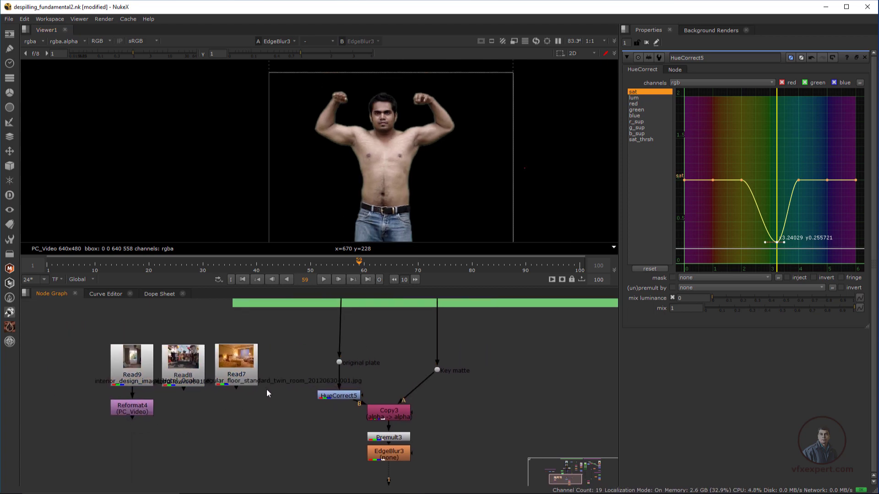
Add a Merge node and connect its B input to Reformat4, moved lower beneath Read9, and its A input to EdgeBlur3.
scroll(261, 348, "up", 2)
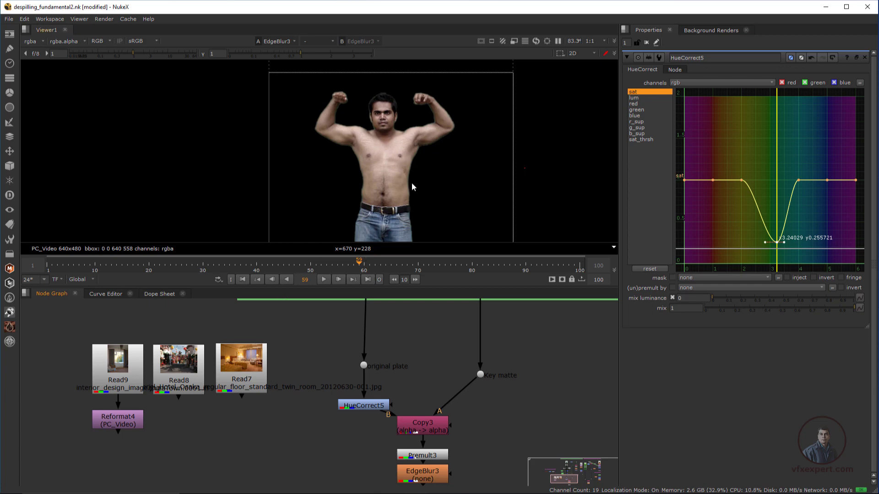
scroll(412, 187, "up", 4)
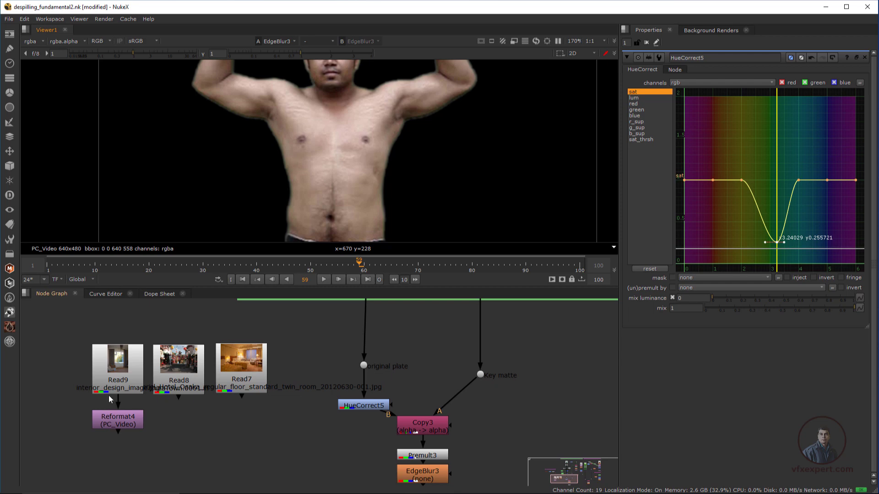
left_click_drag(92, 332, 232, 392)
scroll(293, 423, "down", 1)
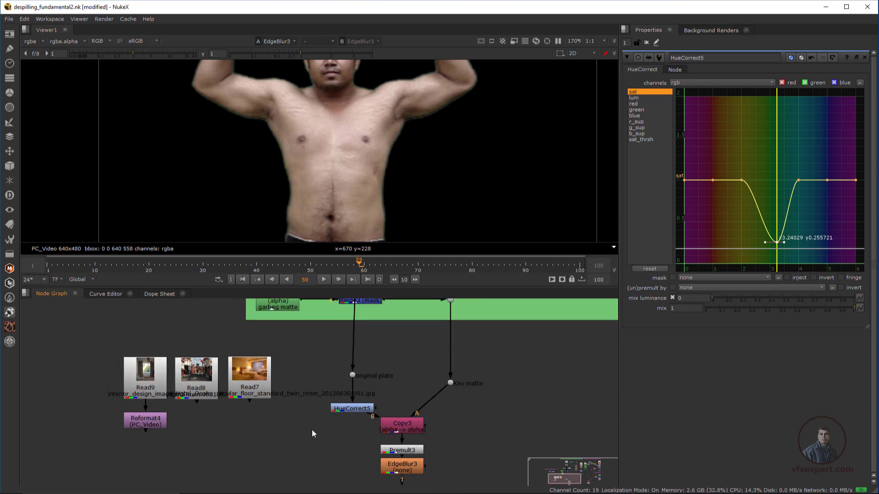
scroll(331, 434, "up", 1)
middle_click_drag(299, 453, 340, 439)
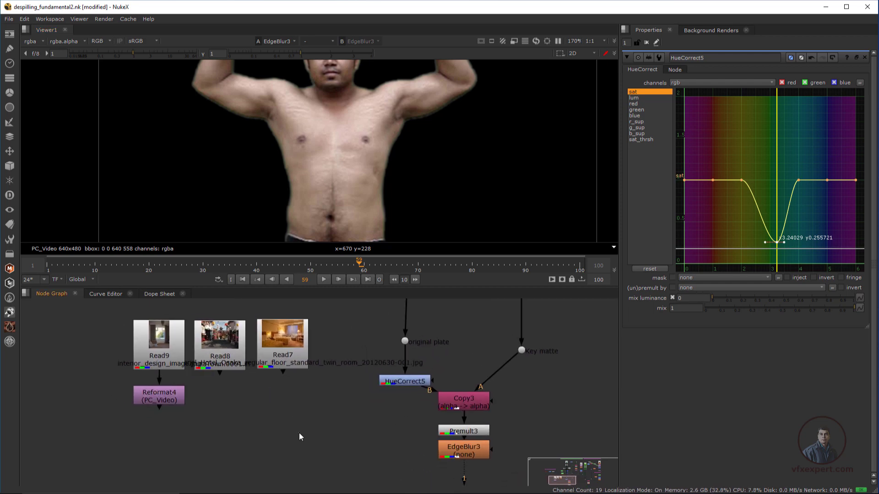
key("m")
left_click_drag(301, 430, 295, 451)
left_click_drag(167, 397, 170, 431)
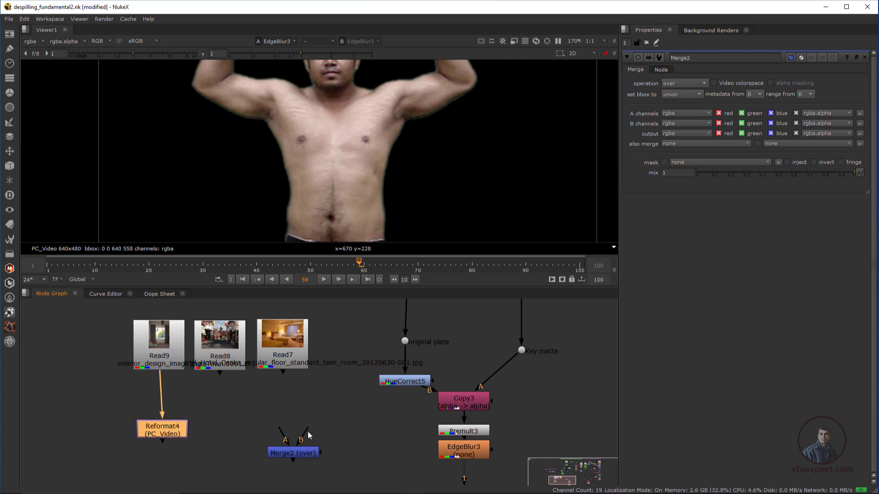
left_click_drag(309, 434, 188, 432)
left_click_drag(282, 434, 481, 454)
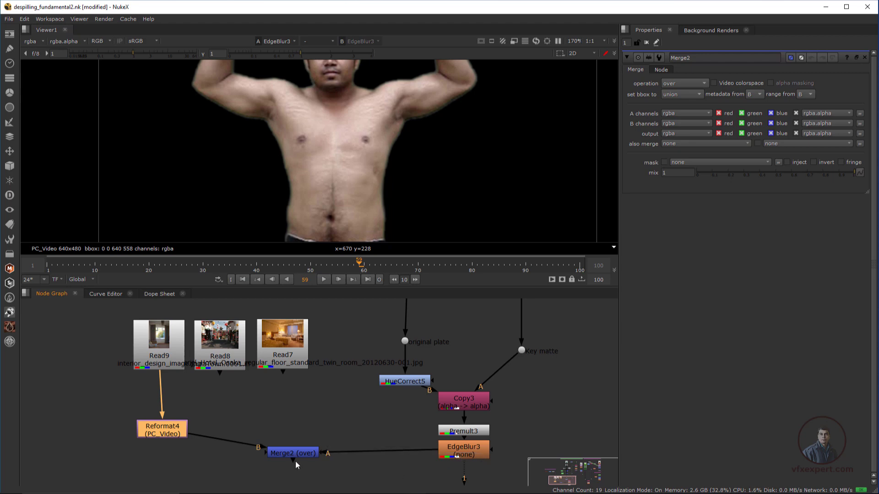
Shift Merge2 slightly toward EdgeBlur3 and display its composite in Viewer1.
left_click_drag(295, 456, 323, 446)
key("1")
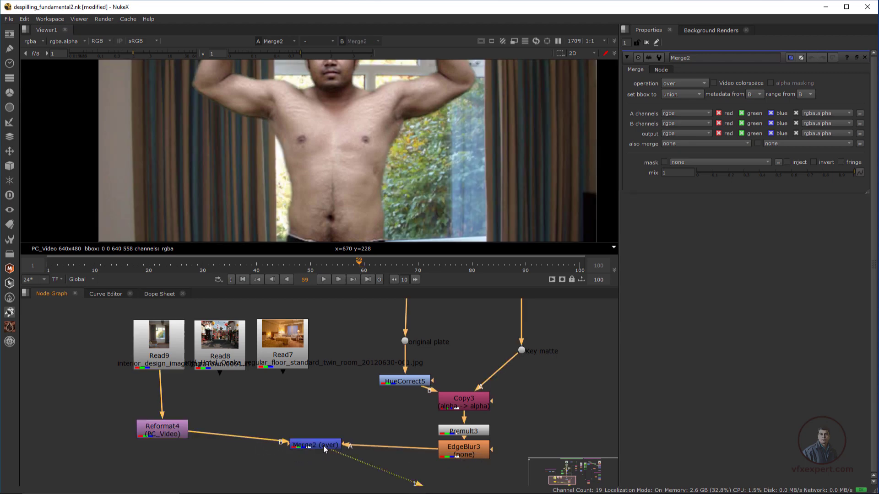
scroll(405, 154, "down", 3)
scroll(398, 157, "up", 1)
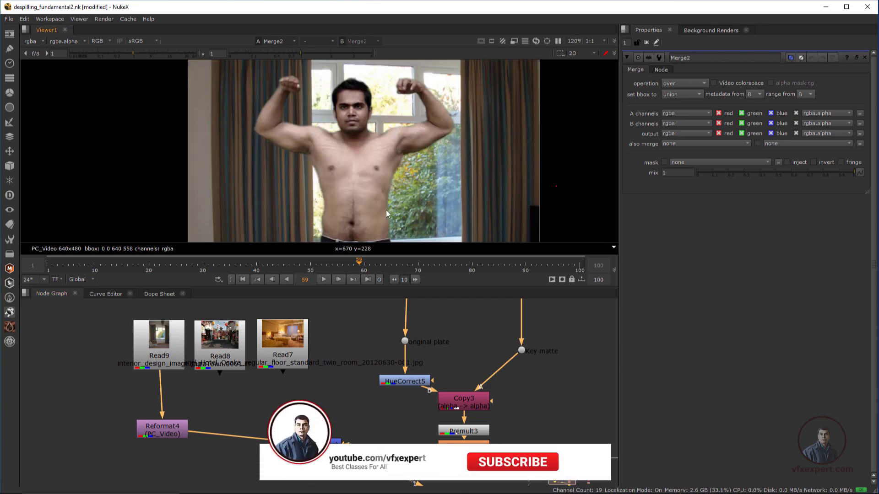
Disable and re-enable HueCorrect5 to compare the composite with and without the despill.
left_click(405, 382)
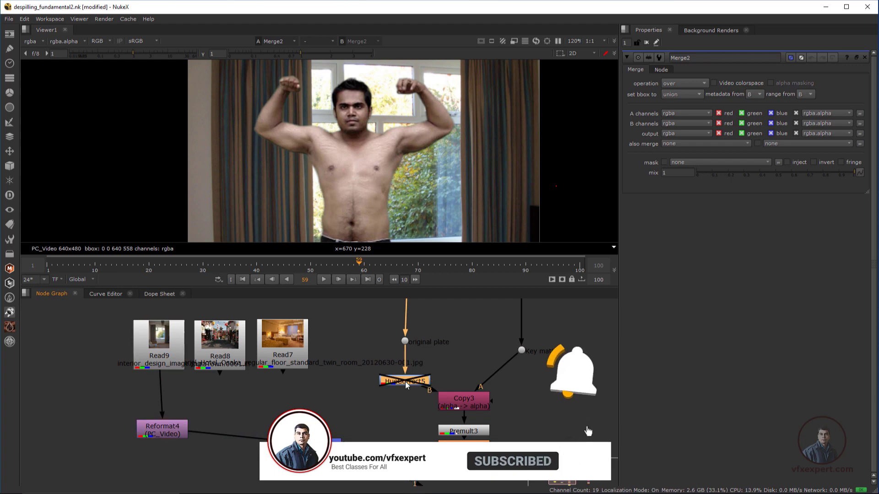
key("d")
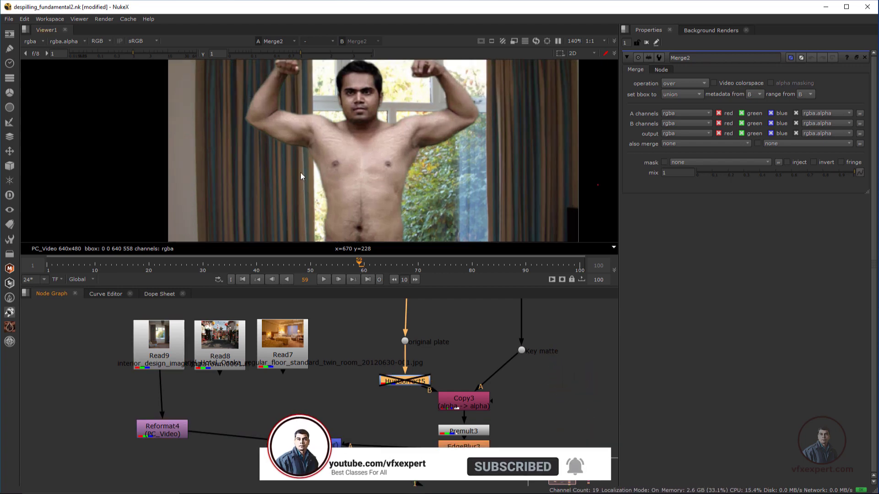
scroll(288, 132, "up", 2)
key("d")
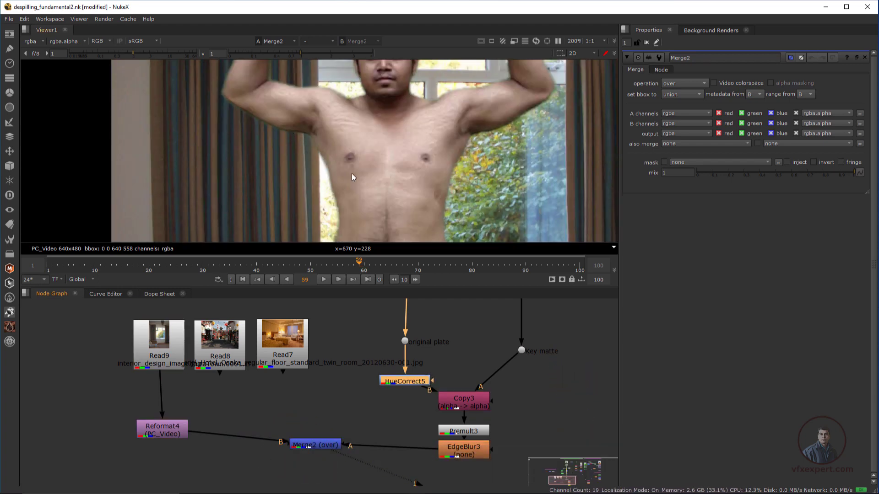
scroll(353, 173, "down", 4)
Reconnect Reformat4's input from Read9 to Read7 and inspect the man's edges over the hotel room background.
scroll(345, 172, "up", 1)
scroll(311, 393, "up", 2)
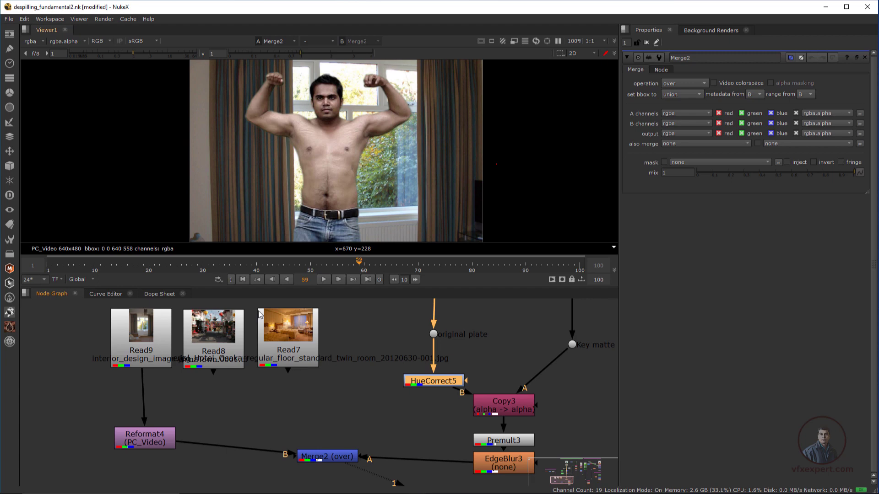
left_click_drag(141, 379, 298, 345)
scroll(317, 136, "up", 5)
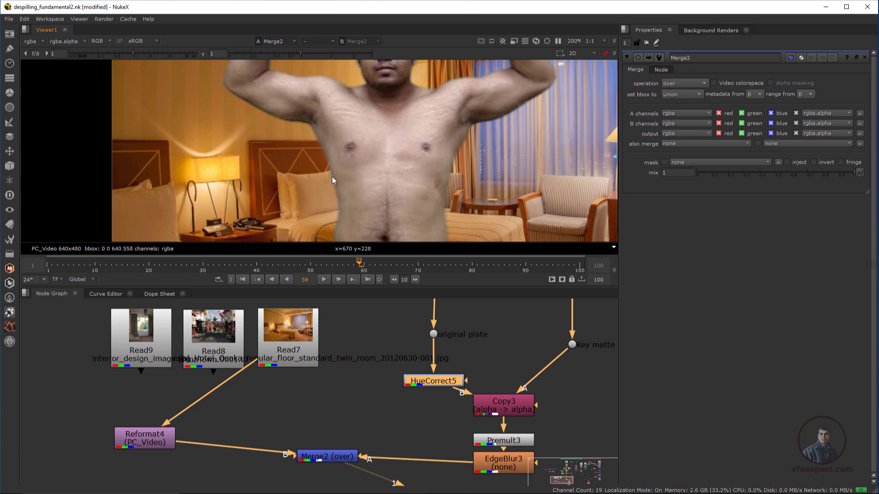
scroll(370, 170, "down", 5)
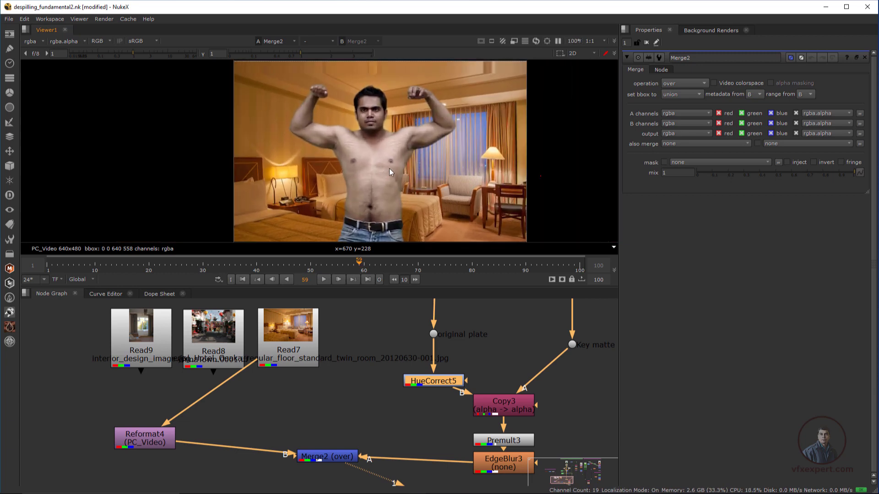
Open the HueCorrect5 properties, look at its red and blue curves, and examine the man's edges in the composite.
double_click(441, 381)
left_click(636, 110)
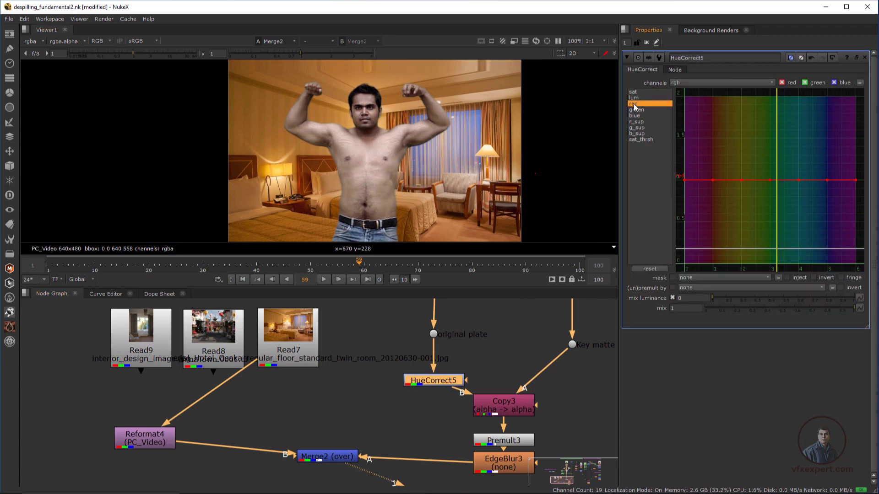
left_click(634, 115)
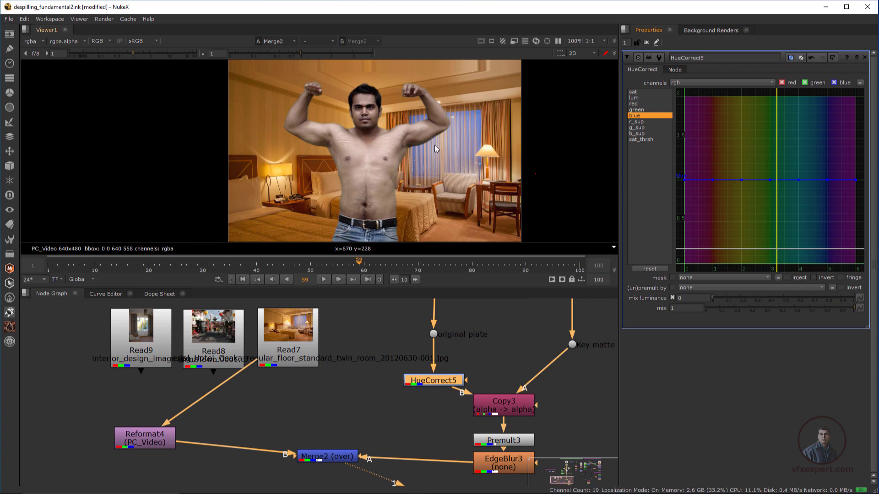
scroll(435, 145, "up", 3)
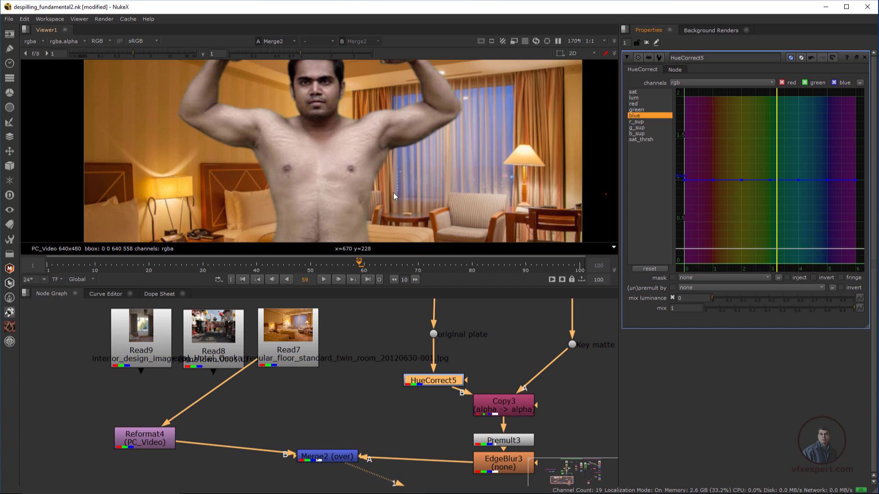
scroll(400, 190, "down", 4)
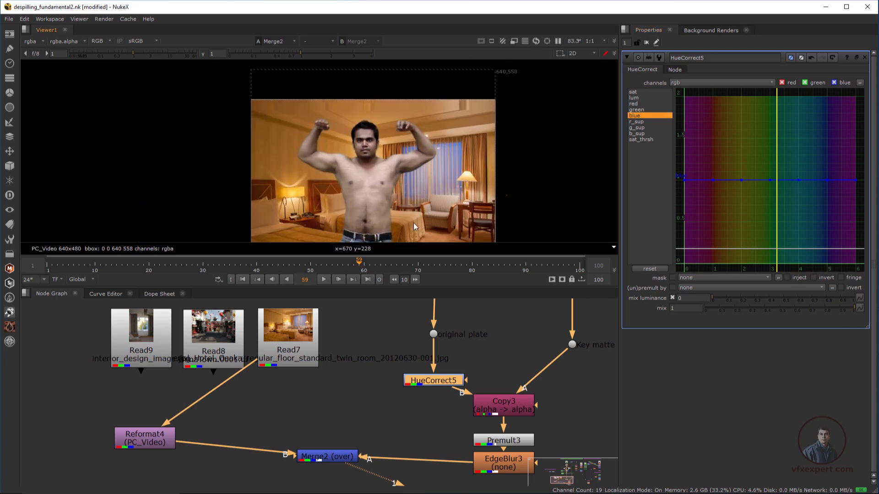
View the HueCorrect5 output in Viewer1 to examine the despilled original plate.
middle_click_drag(433, 387, 398, 393)
middle_click_drag(448, 357, 453, 345)
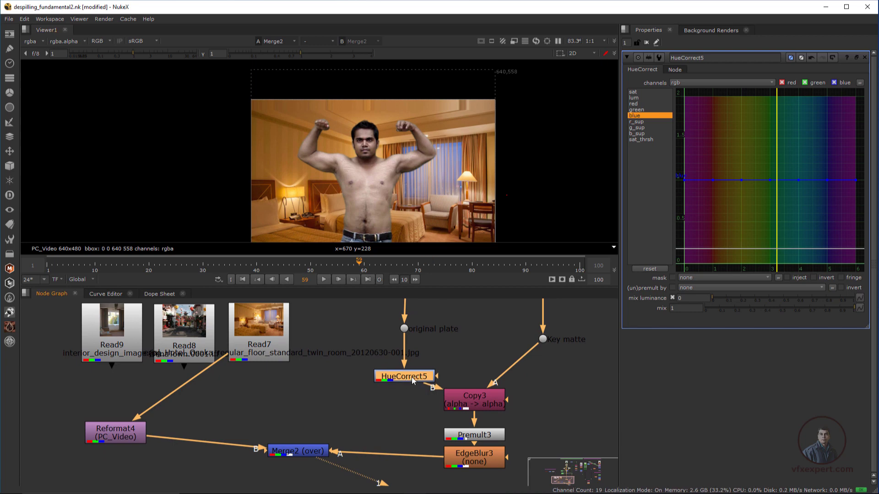
key("1")
scroll(433, 183, "up", 1)
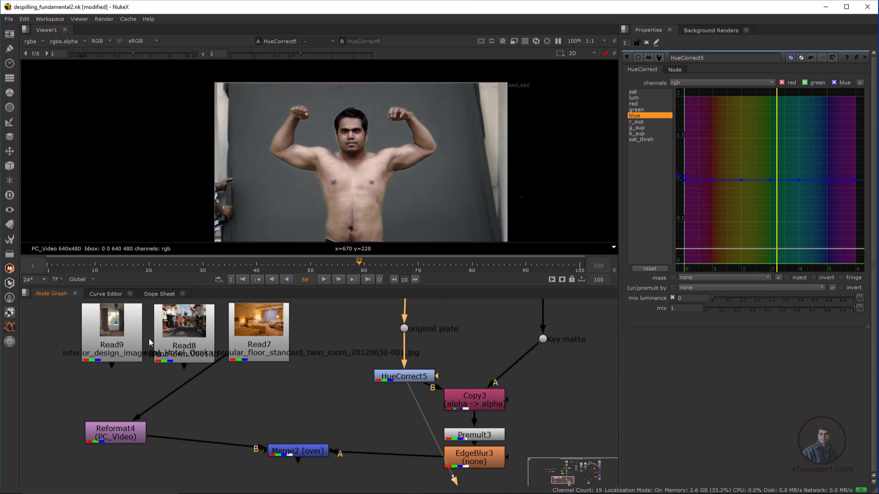
left_click_drag(56, 318, 232, 353)
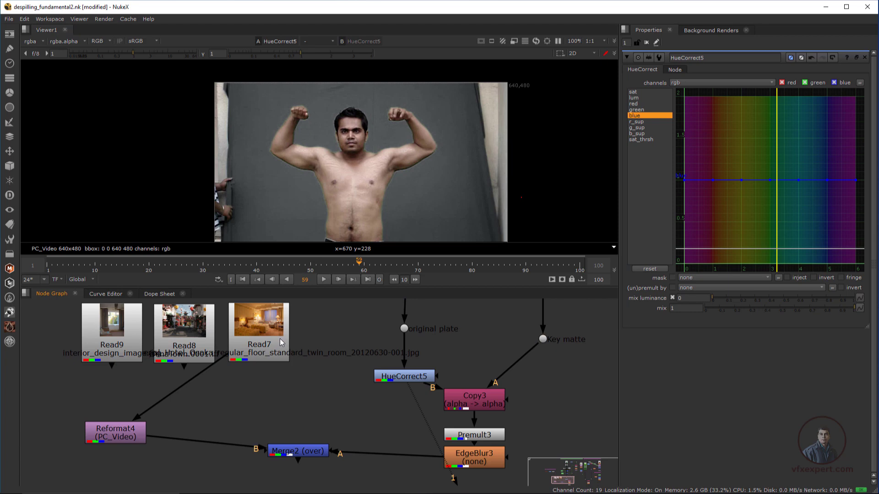
left_click(403, 376)
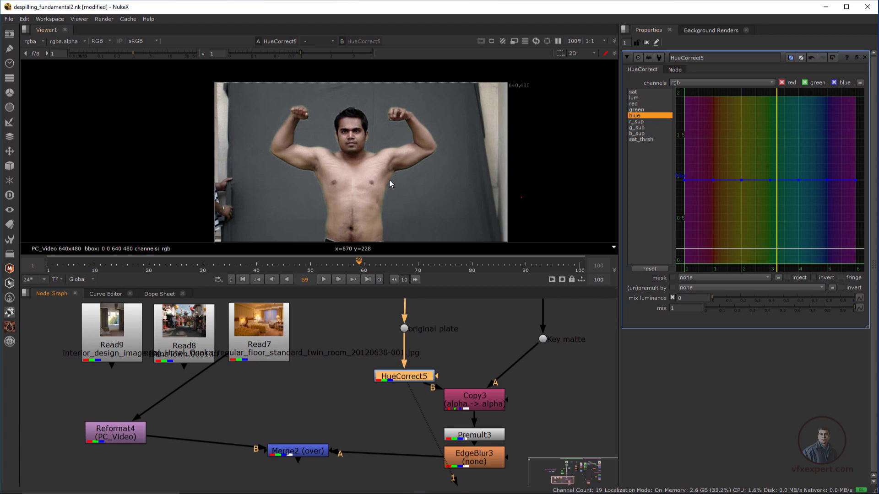
scroll(389, 179, "up", 1)
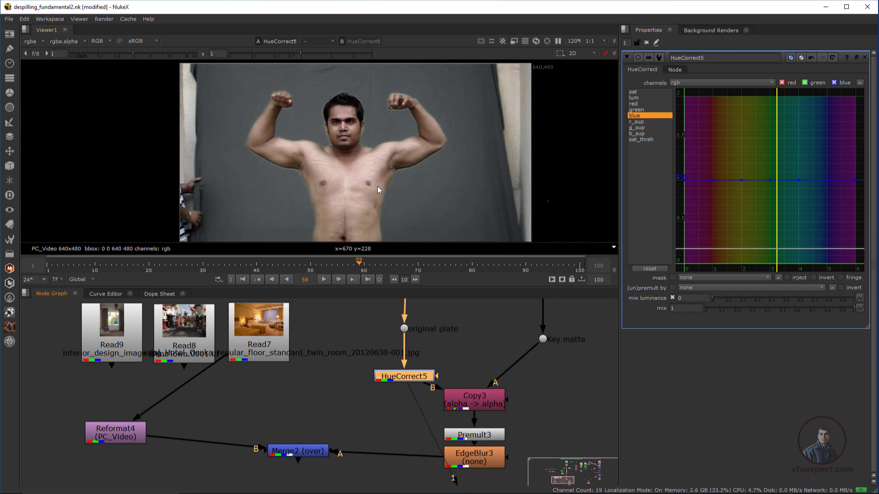
Raise the point at the green hue on HueCorrect5's red curve to about x 3.24, y 1.42.
left_click(635, 104)
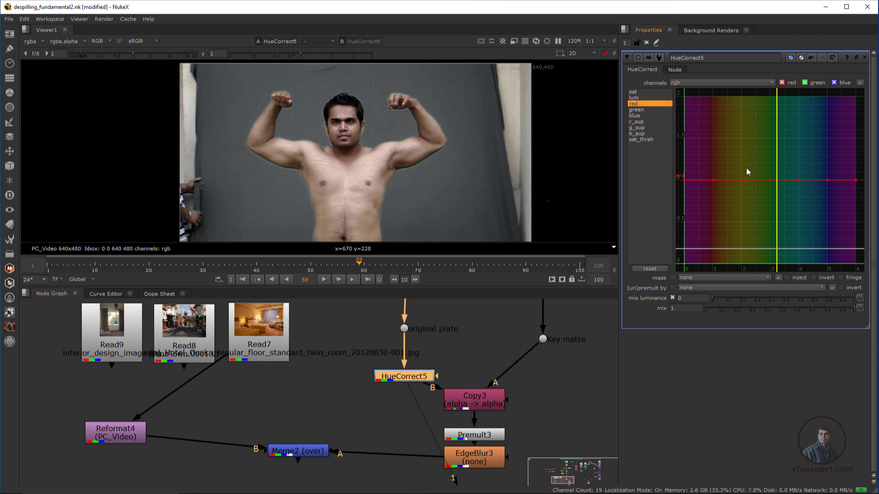
left_click(769, 180)
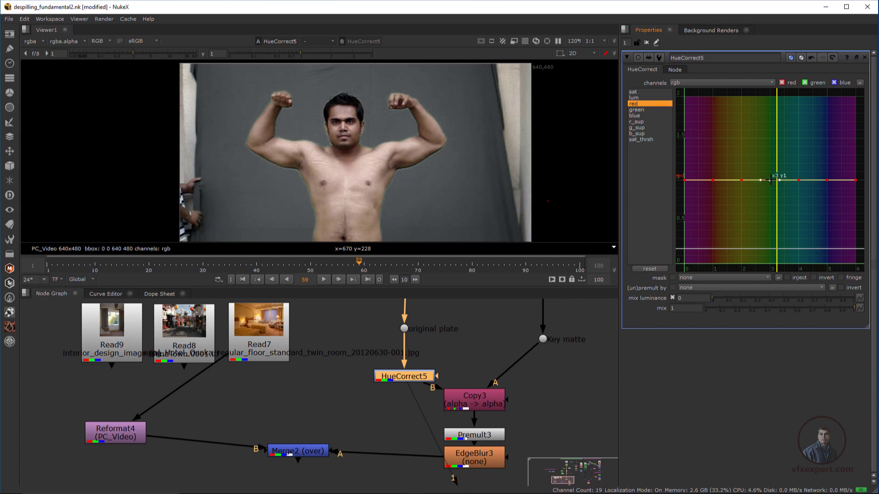
left_click_drag(772, 180, 778, 138)
scroll(371, 207, "up", 2)
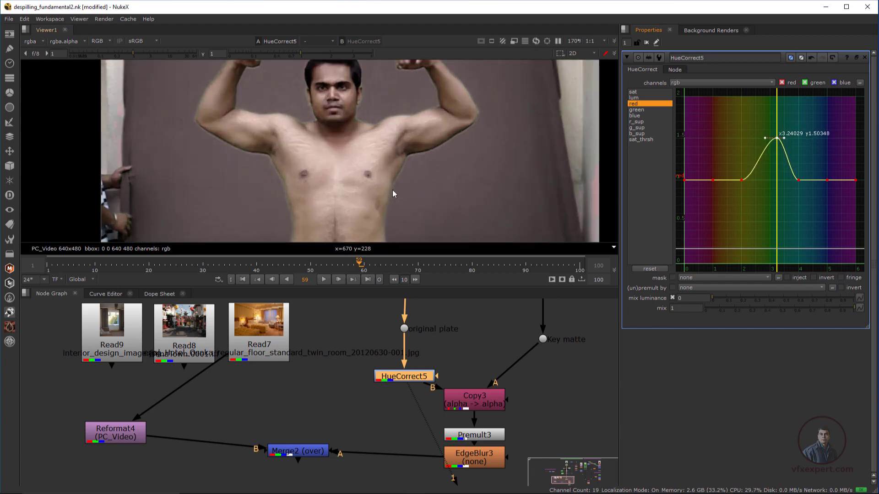
scroll(393, 193, "down", 2)
left_click_drag(776, 138, 777, 145)
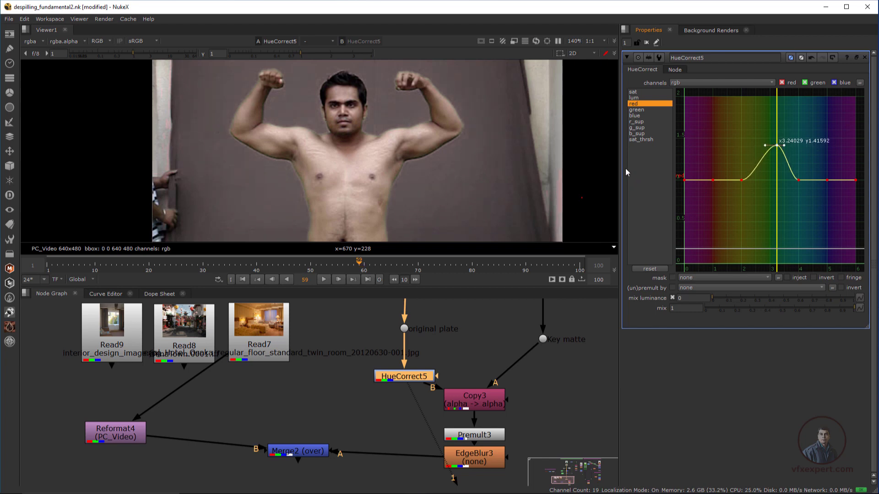
Lower the point at the green hue on HueCorrect5's blue curve to about x 3.19, y 0.81.
left_click(636, 116)
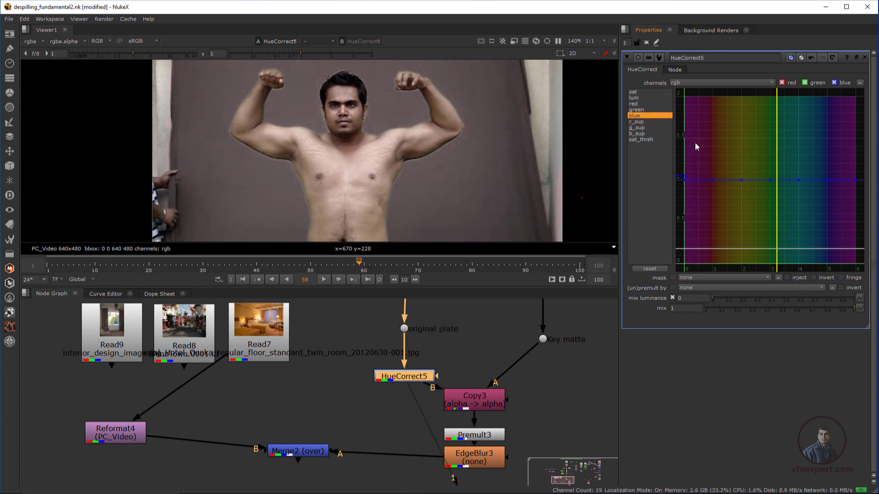
left_click(777, 180, "ctrl+alt")
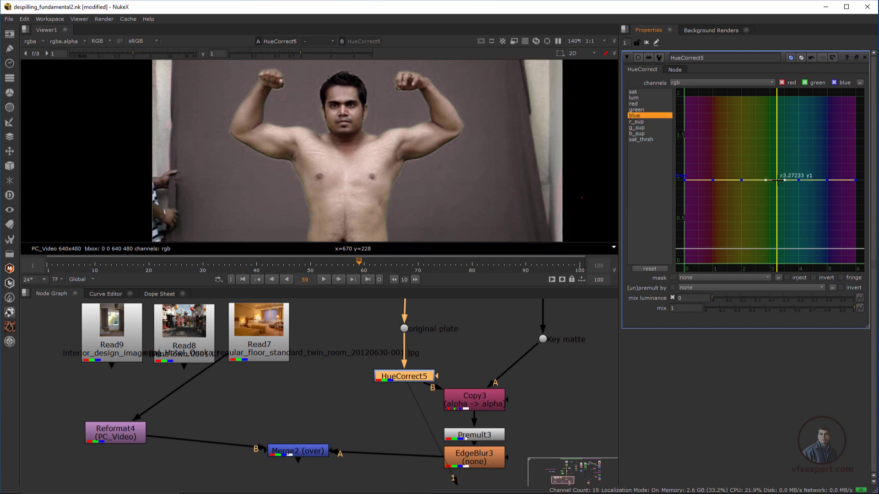
left_click_drag(777, 180, 761, 196)
View the Merge2 output again and inspect the man's edges against the hotel room background.
scroll(383, 215, "down", 3)
middle_click_drag(269, 393, 268, 363)
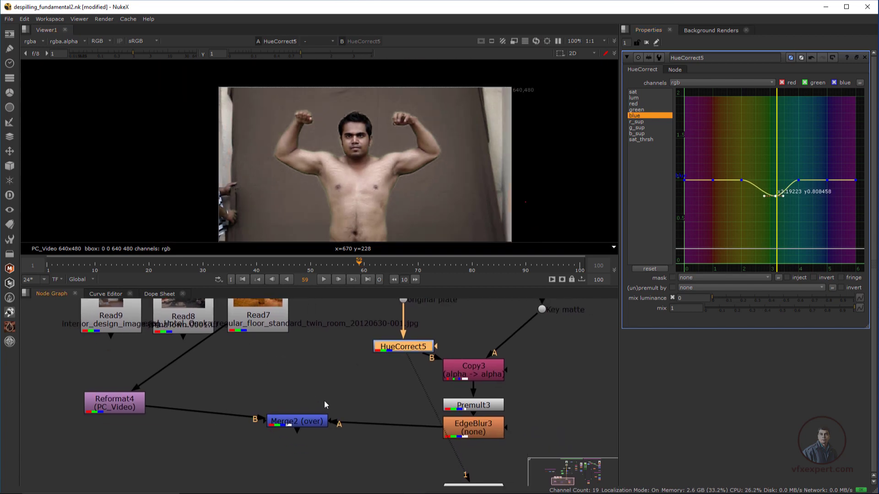
left_click(313, 426)
key("1")
scroll(339, 187, "up", 3)
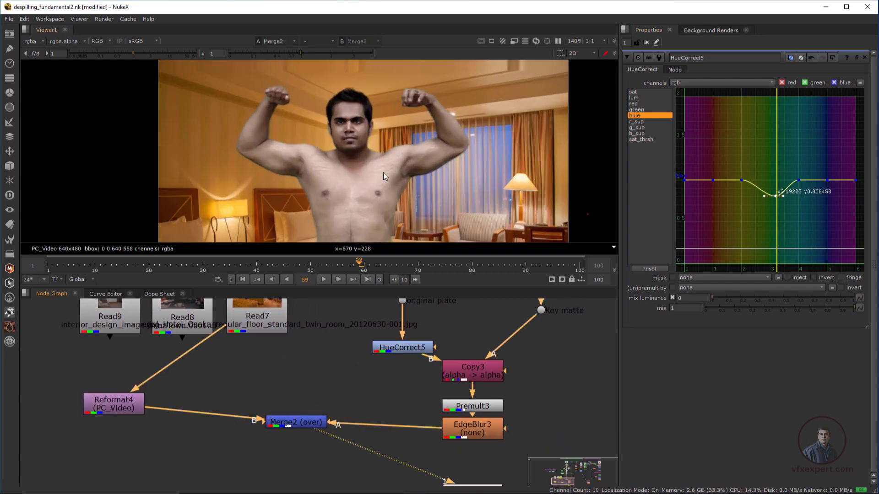
scroll(339, 187, "down", 3)
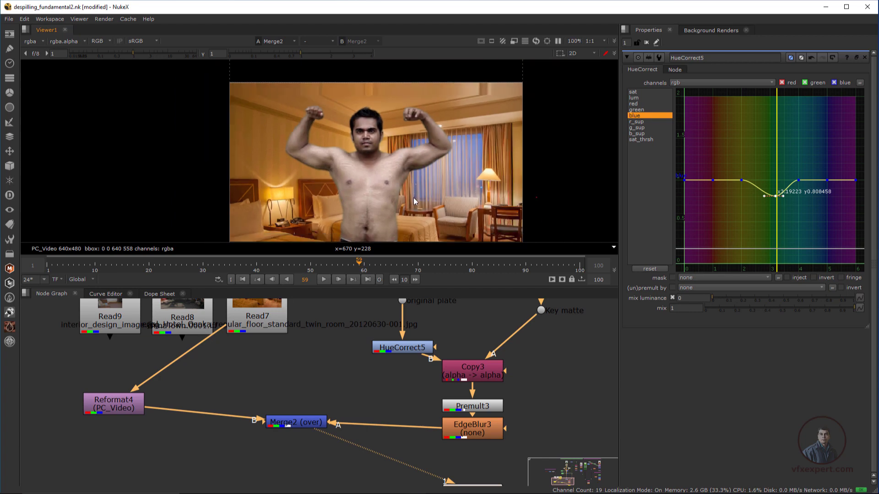
scroll(437, 180, "up", 3)
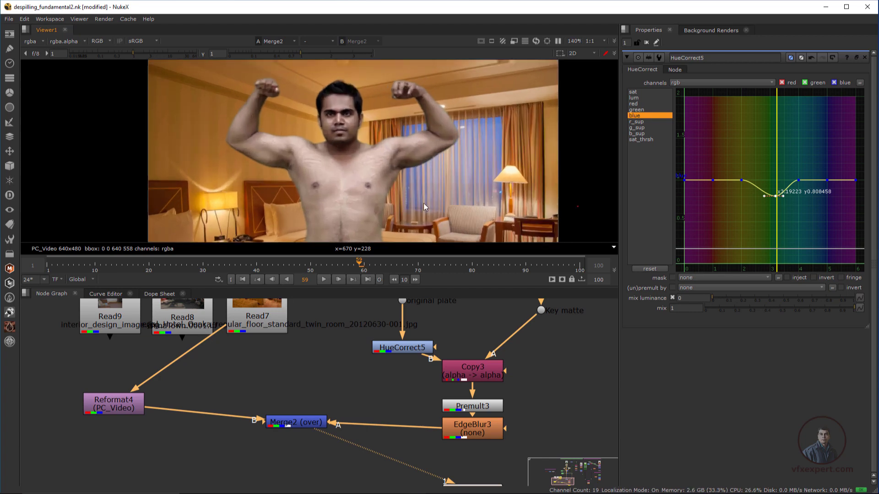
middle_click_drag(434, 200, 468, 185)
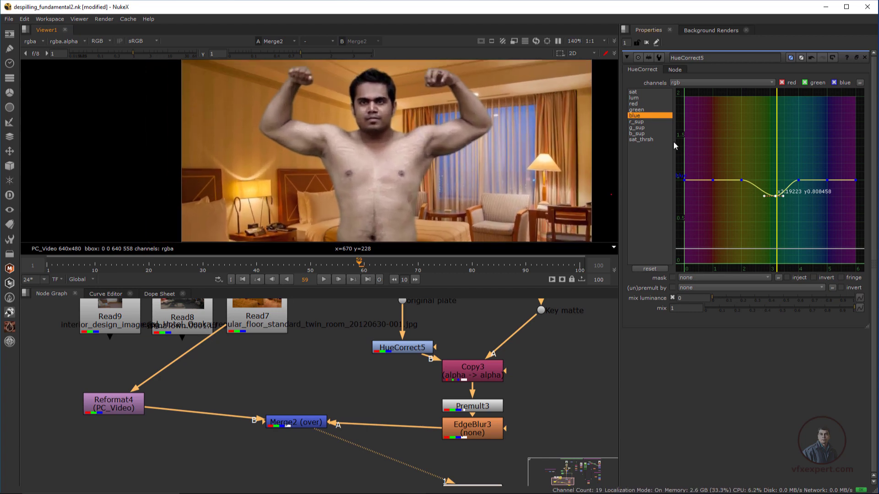
Set the green-hue point on HueCorrect5's red curve to about x 3.24, y 1.32, checking the man's edges in the composite.
left_click(636, 106)
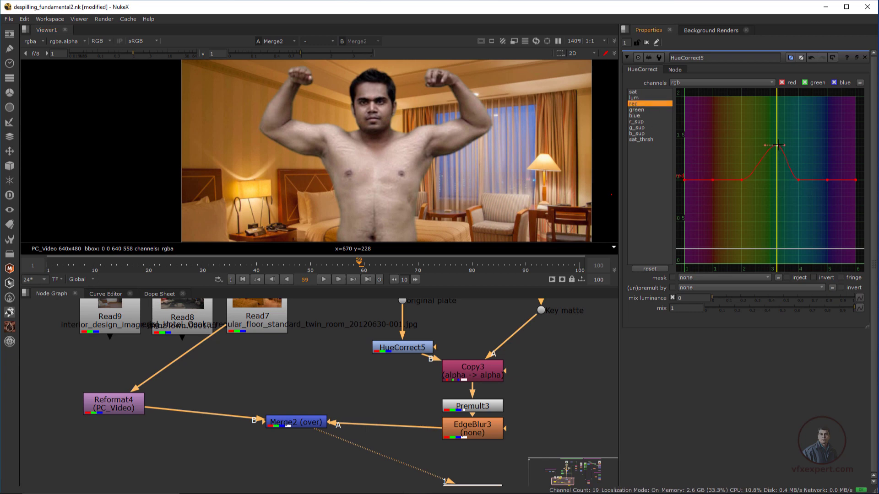
left_click(776, 145)
left_click_drag(776, 145, 760, 225)
left_click_drag(759, 209, 760, 126)
scroll(331, 210, "up", 3)
scroll(330, 210, "up", 1)
middle_click_drag(368, 193, 483, 113)
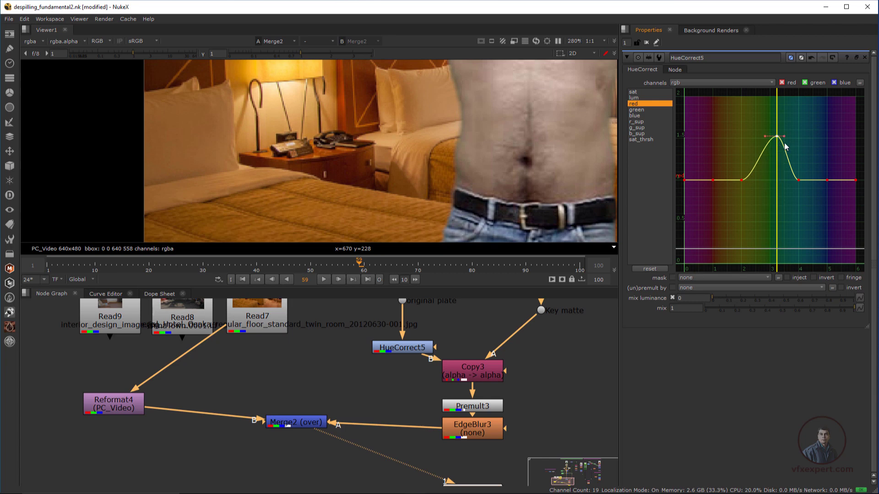
mouse_move(776, 136)
left_mouse_down()
mouse_move(777, 204)
mouse_move(781, 128)
mouse_move(781, 162)
mouse_move(782, 138)
mouse_move(781, 153)
left_mouse_up()
scroll(427, 166, "down", 6)
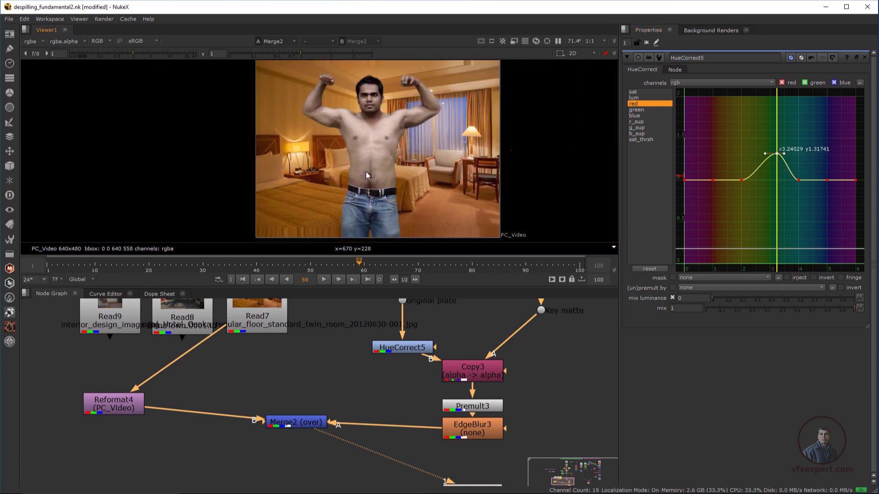
scroll(366, 176, "up", 3)
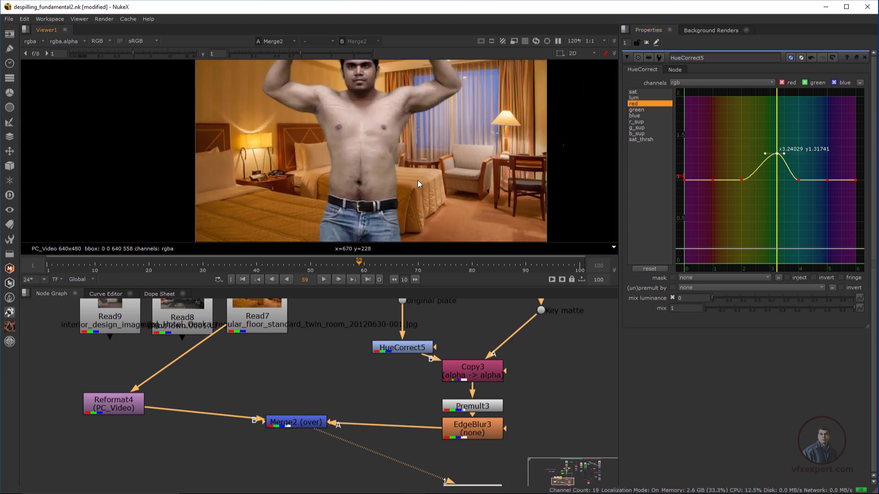
scroll(418, 179, "down", 2)
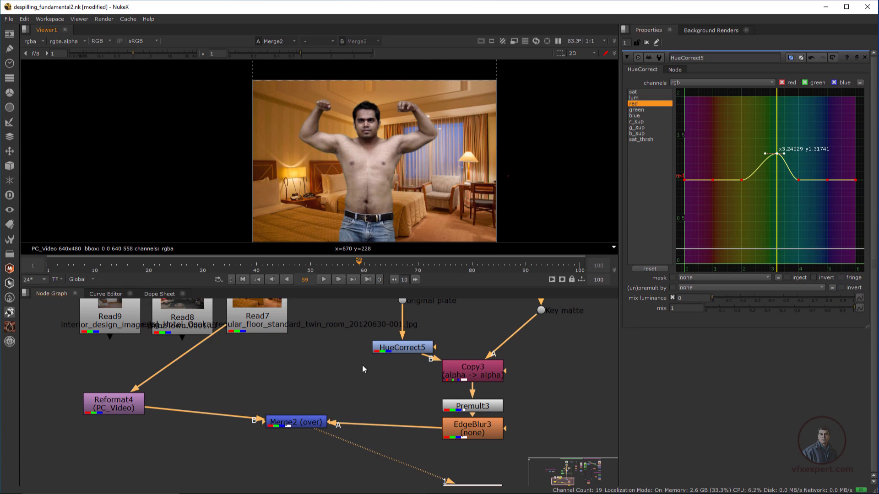
Move the Reformat4 node closer to Merge2, beneath the Read7 background node.
scroll(359, 369, "down", 2)
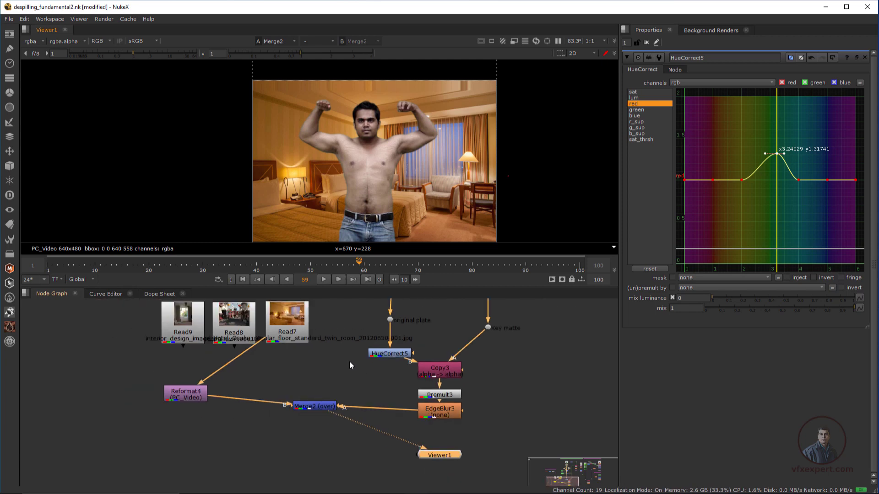
left_click_drag(129, 327, 347, 376)
mouse_move(306, 366)
left_mouse_down()
mouse_move(263, 372)
mouse_move(305, 360)
left_mouse_up()
left_click(312, 396)
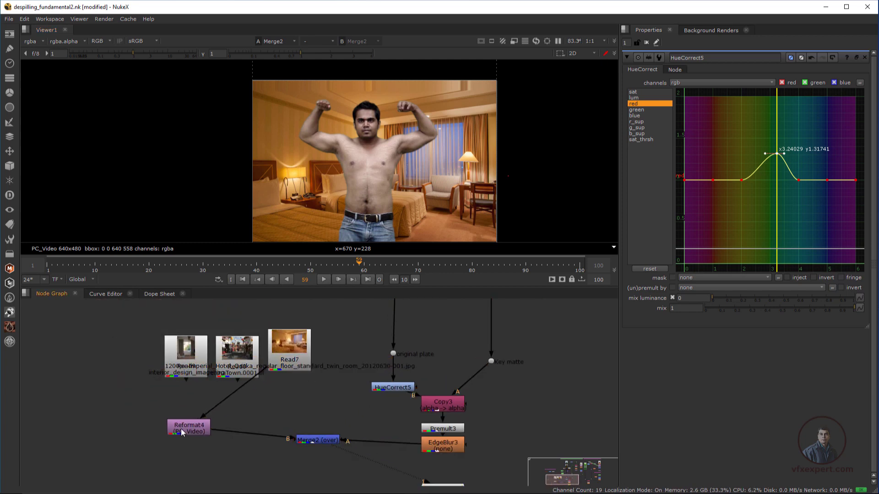
left_click_drag(188, 426, 265, 418)
left_click(308, 390)
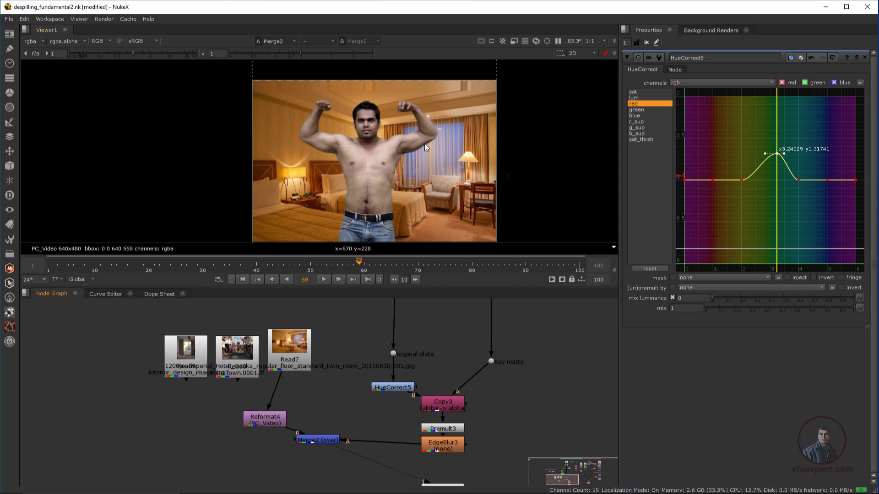
middle_click_drag(391, 335, 348, 332)
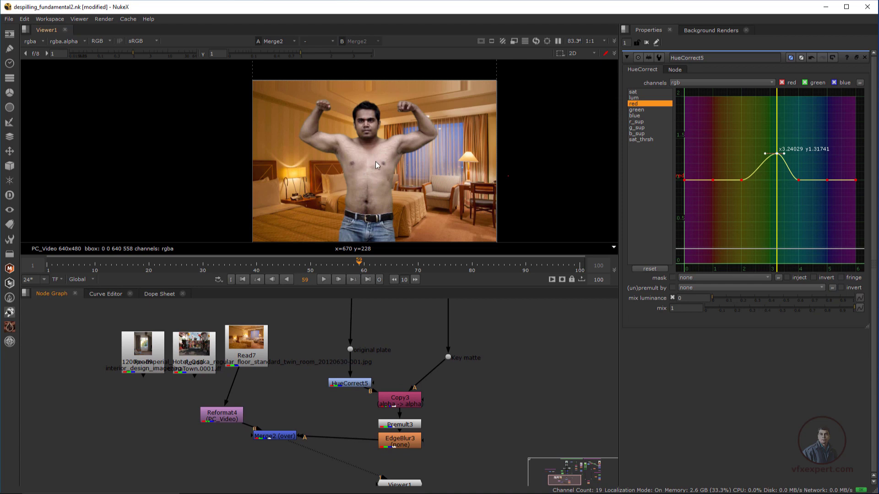
middle_click_drag(360, 390, 378, 383)
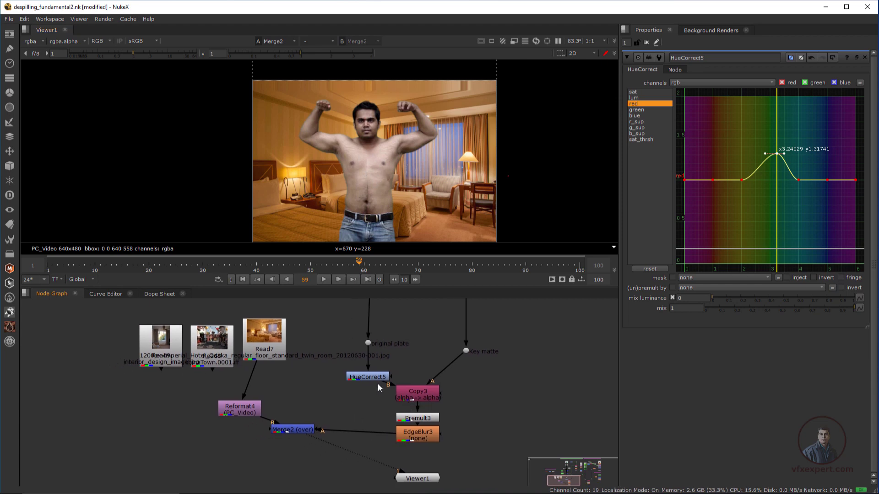
Shift HueCorrect5 aside, insert a Grade node between it and Copy3, and set the grade's gain to 1.3.
left_click_drag(370, 377, 349, 376)
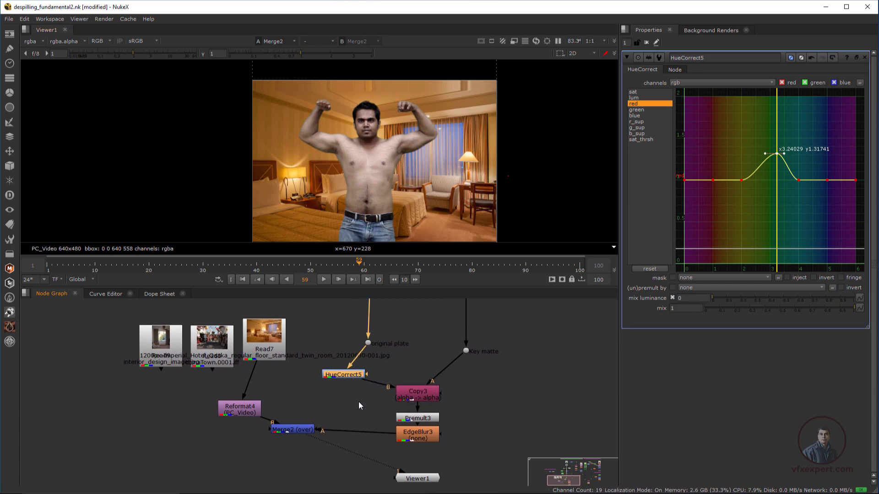
key("g")
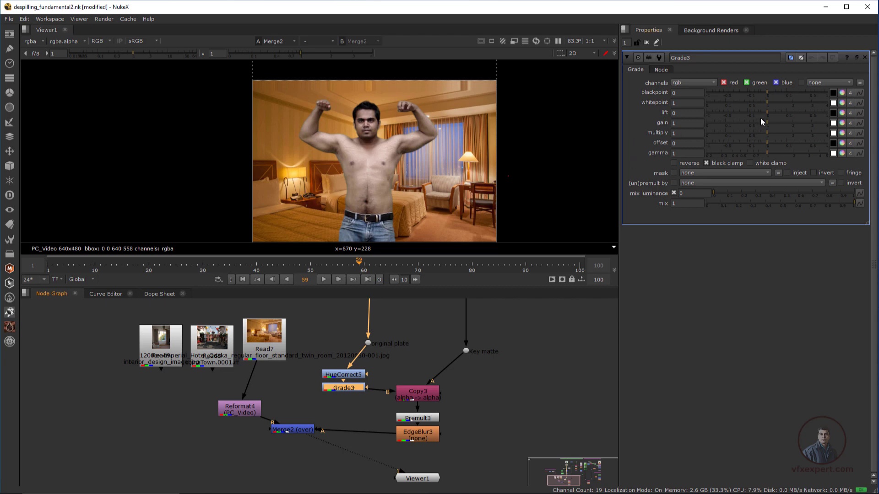
left_click_drag(765, 121, 775, 123)
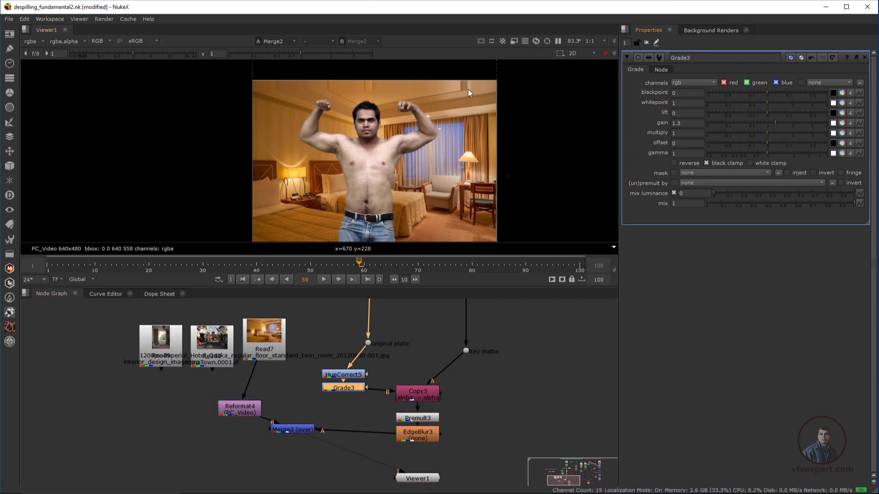
Place Viewer1 beneath Merge2 and insert a Grade node after Merge2 with its gain set to 0.68.
left_click(413, 481)
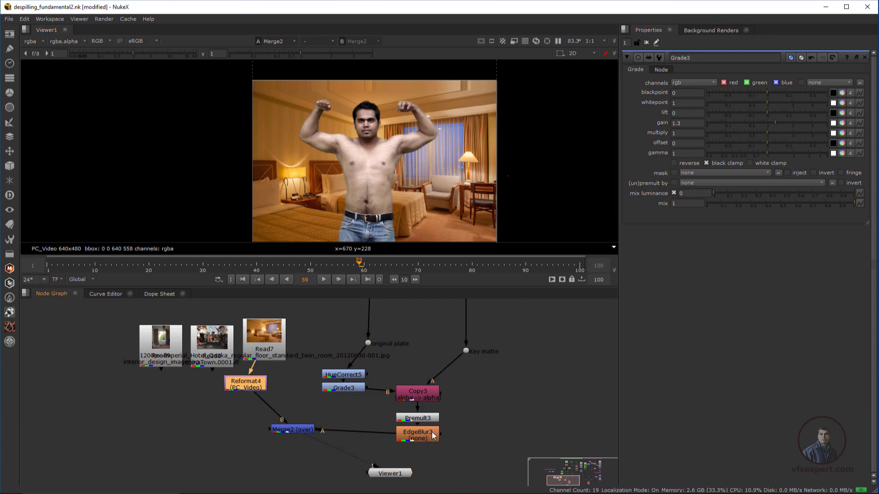
left_click_drag(399, 469, 293, 472)
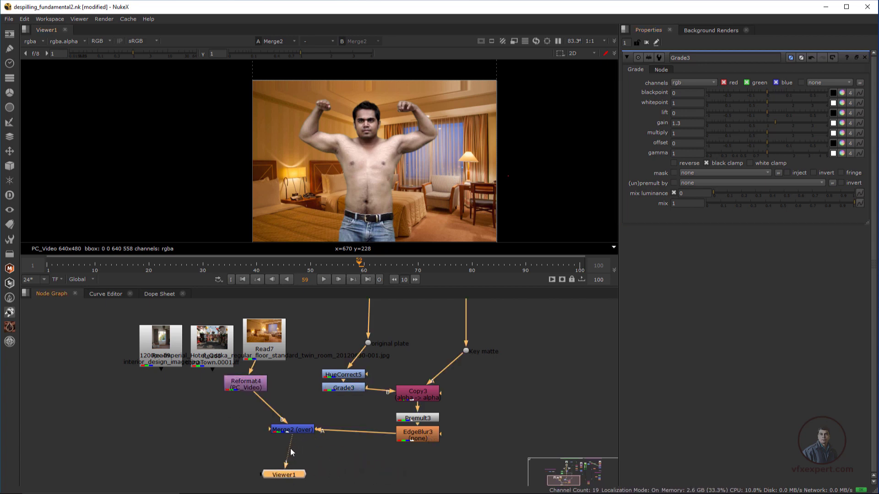
left_click(293, 431)
key("g")
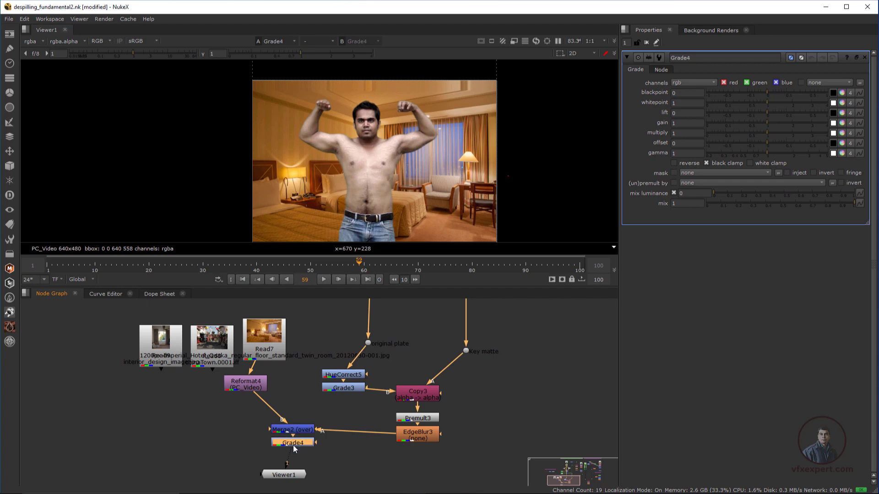
mouse_move(767, 123)
left_mouse_down()
mouse_move(739, 120)
mouse_move(756, 124)
left_mouse_up()
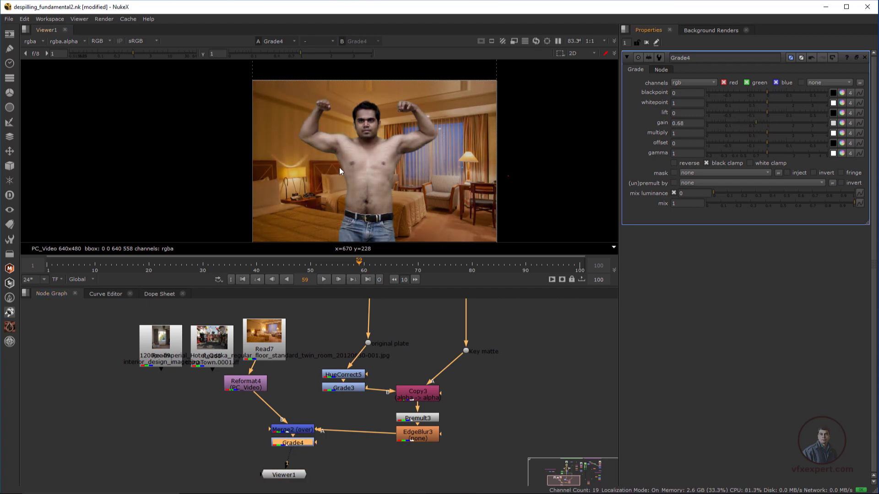
scroll(341, 167, "up", 2)
scroll(386, 161, "down", 3)
Add a Merge node beside the original plate dot, connecting input B to Grade3 and input A to the original plate.
middle_click_drag(362, 332, 354, 383)
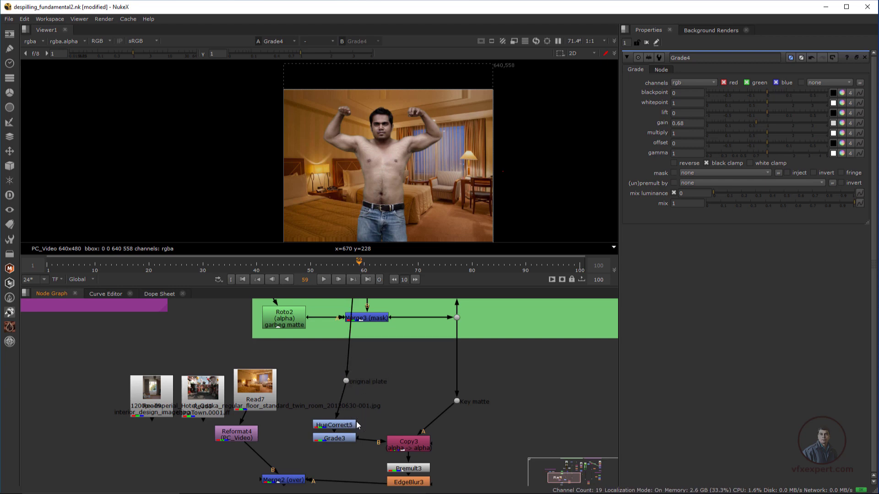
scroll(372, 367, "down", 4)
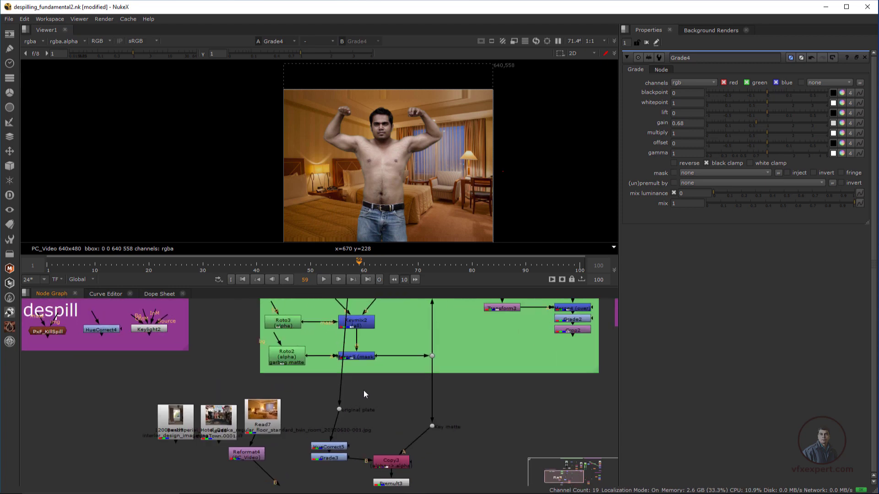
scroll(364, 398, "down", 2)
scroll(368, 406, "up", 3)
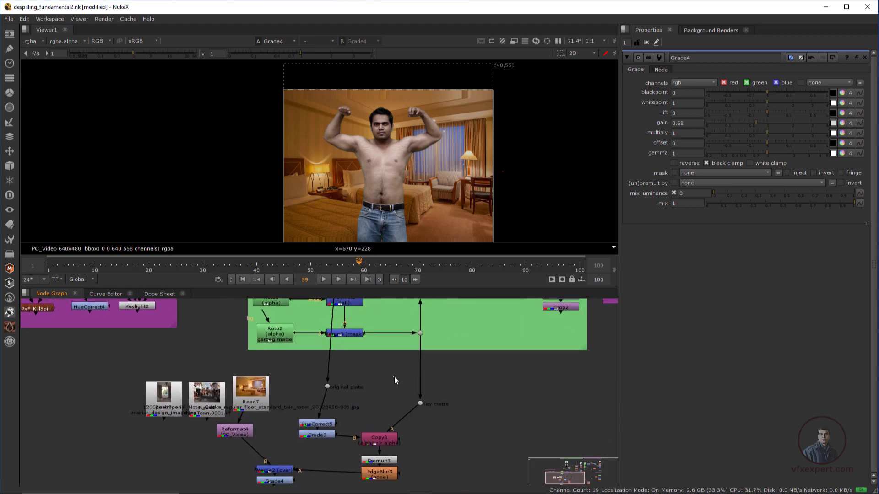
scroll(389, 375, "up", 3)
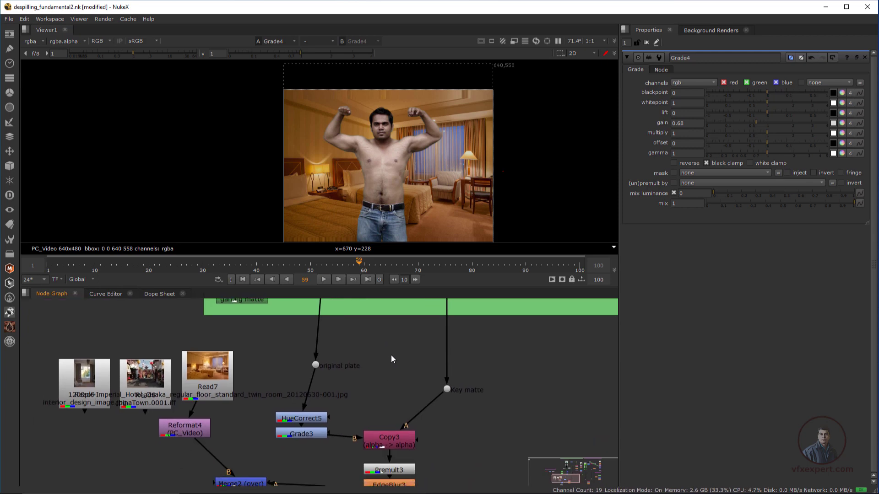
key("m")
left_click(406, 339)
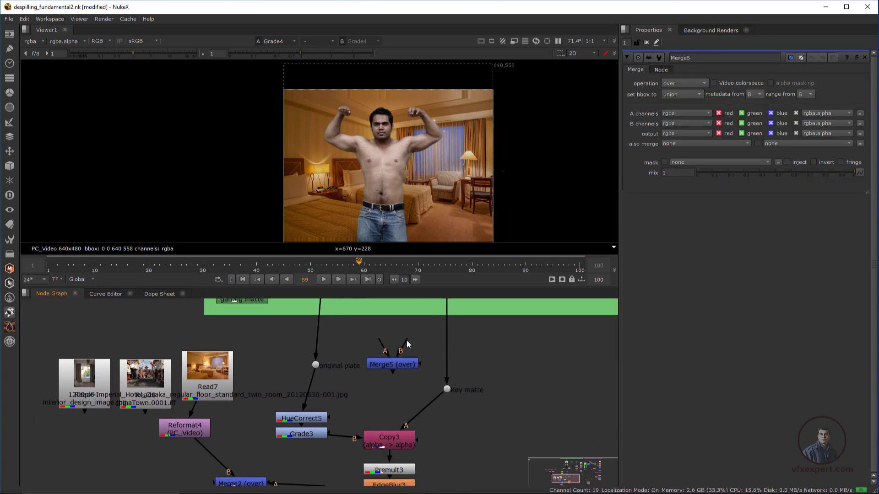
left_click_drag(407, 341, 318, 436)
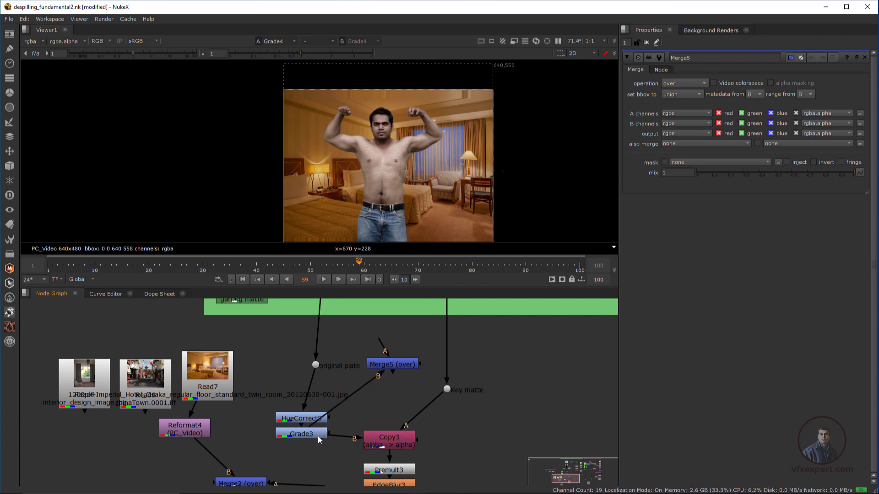
left_click_drag(393, 366, 316, 366)
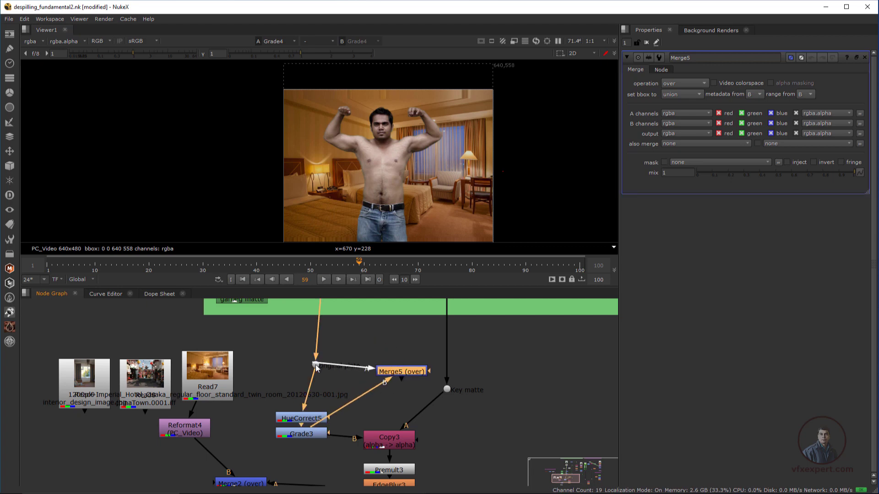
left_click_drag(399, 372, 403, 366)
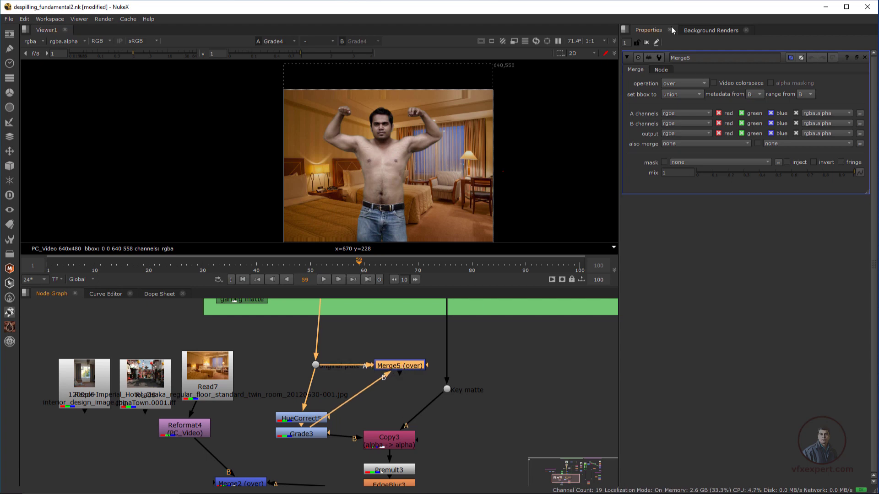
Set the new Merge node's operation to minus and view its output to examine the difference from the original plate.
left_click(688, 83)
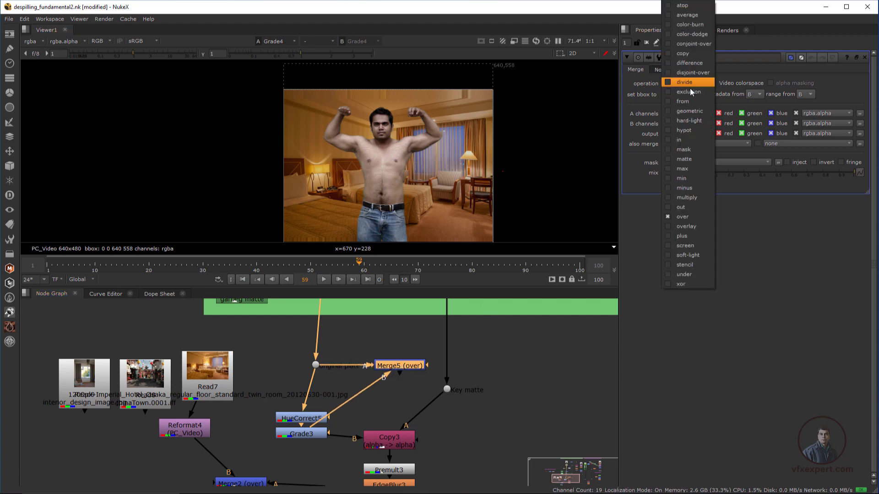
left_click(679, 189)
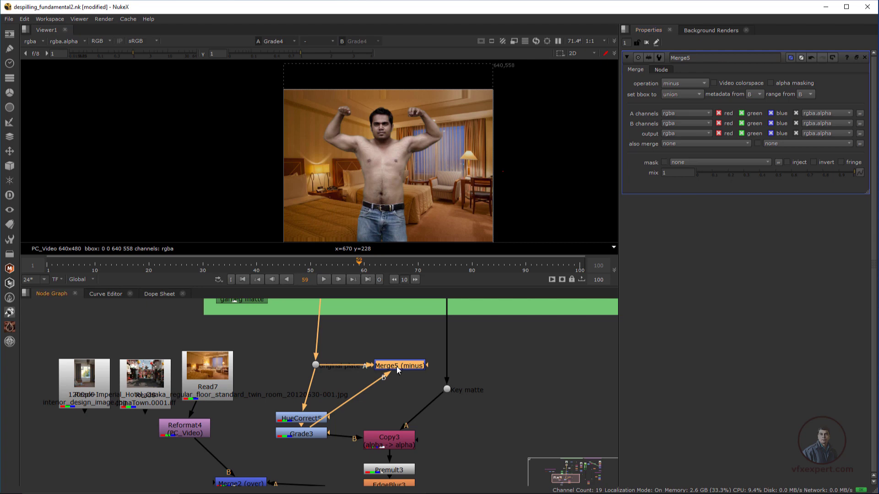
key("1")
scroll(389, 107, "up", 2)
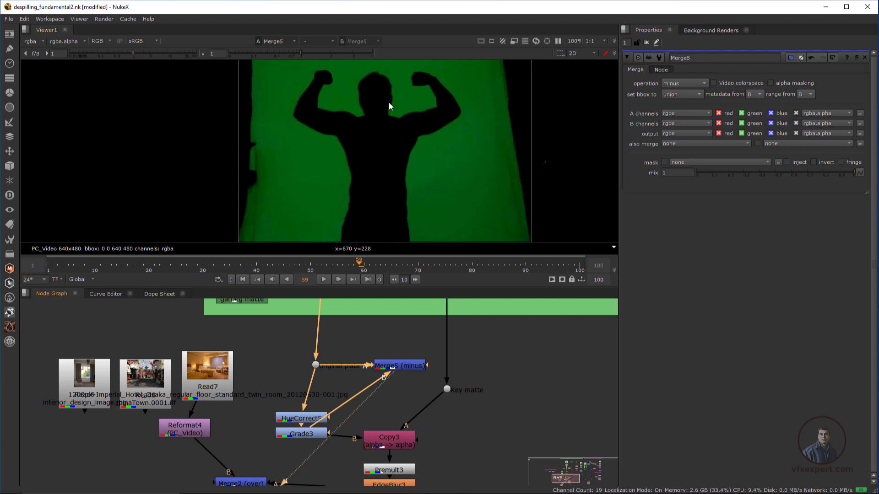
middle_click_drag(380, 212, 374, 158)
scroll(373, 163, "down", 1)
scroll(372, 167, "up", 2)
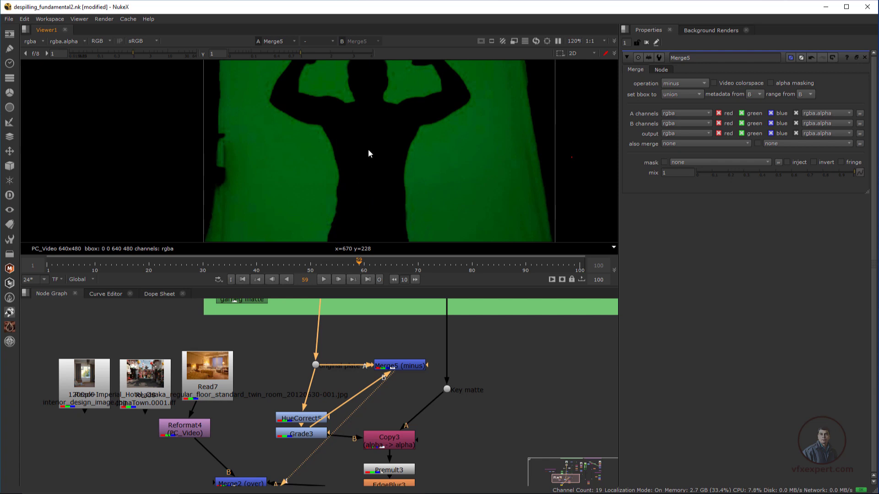
left_click(378, 114, "ctrl")
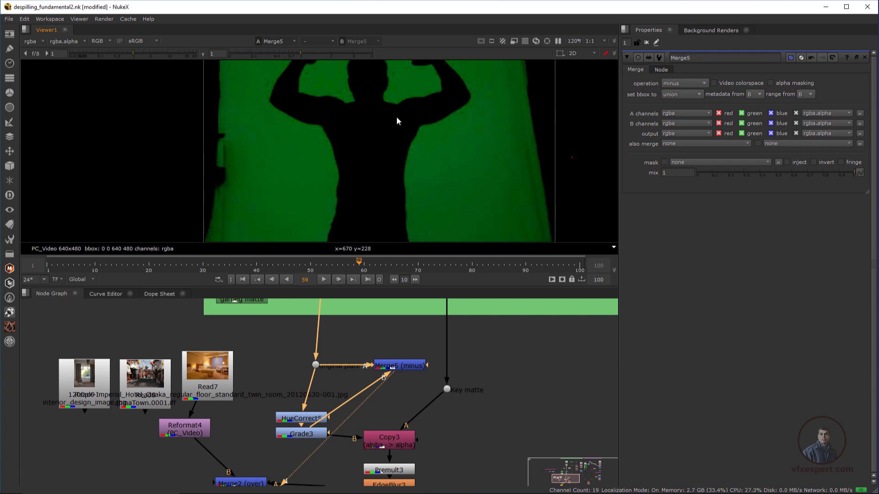
scroll(373, 195, "down", 3)
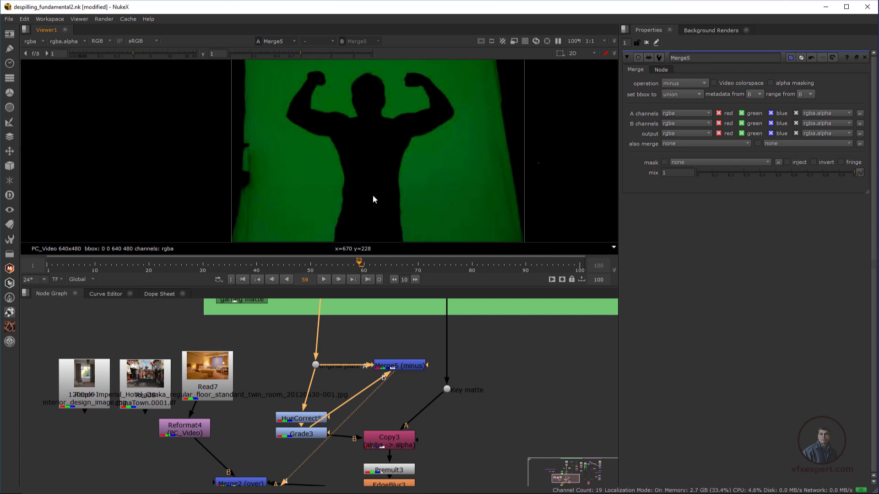
scroll(374, 178, "up", 1)
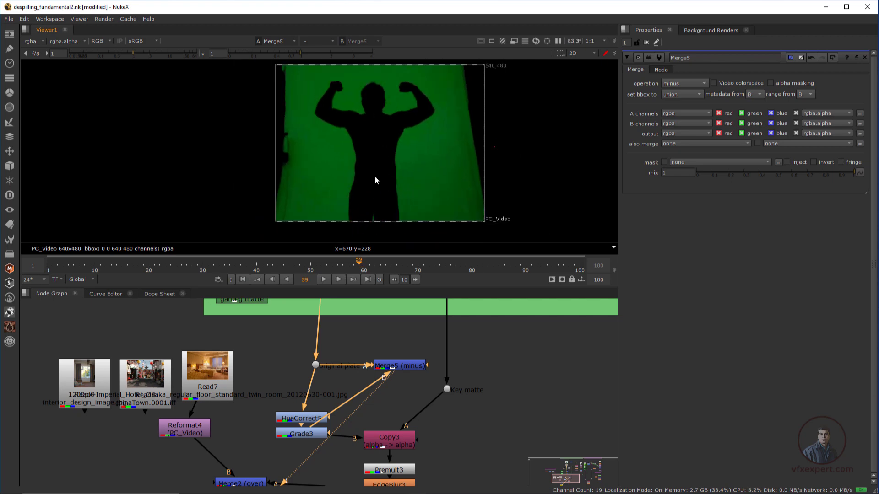
Enlarge the node graph area and view the Crop1 output of the purple composite branch above the restore backdrop.
scroll(458, 380, "down", 3)
middle_click_drag(508, 340, 337, 436)
scroll(381, 408, "down", 2)
middle_click_drag(383, 410, 274, 397)
scroll(382, 350, "up", 3)
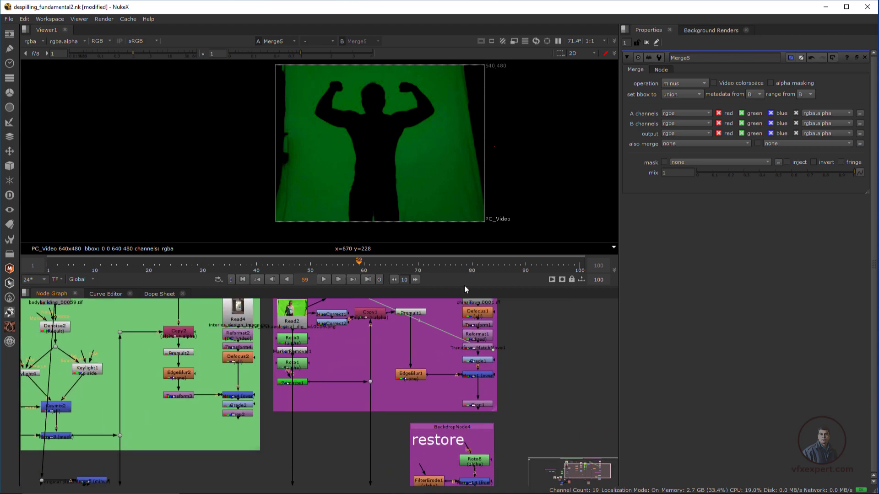
left_click_drag(464, 286, 464, 224)
scroll(408, 382, "up", 2)
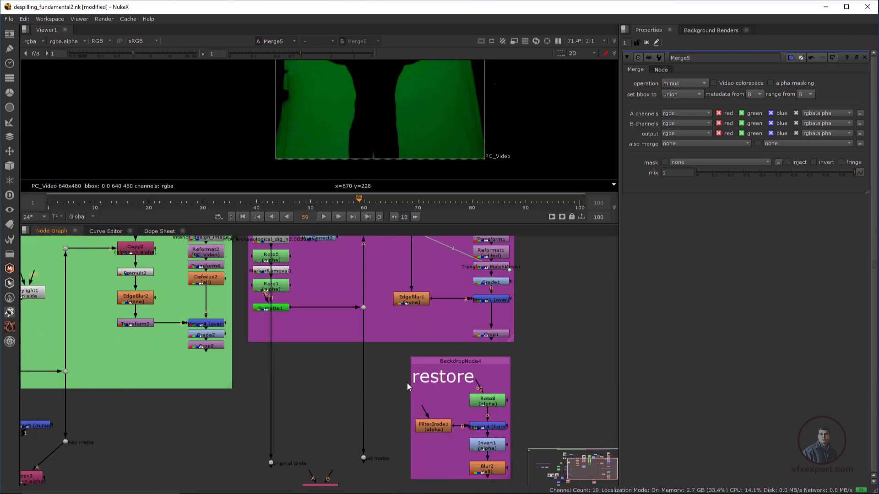
left_click(490, 352)
key("1")
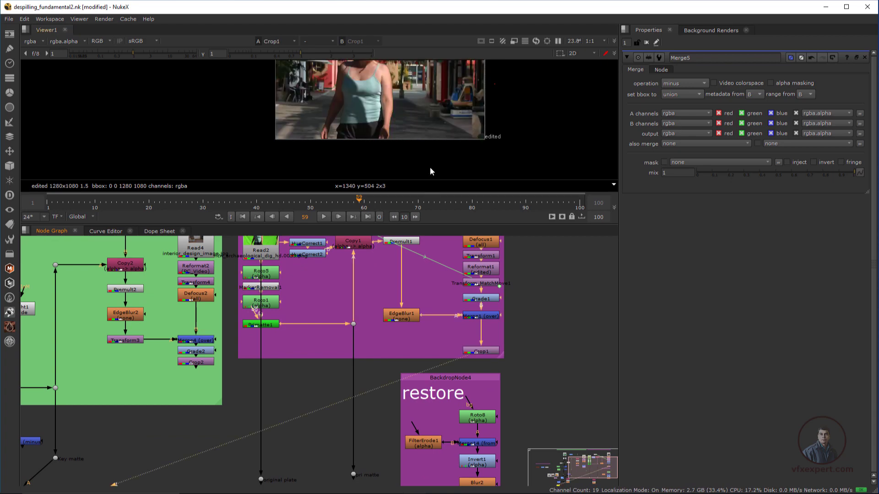
Move Viewer1 beneath the restore backdrop, close to the woman's original plate and matte dots.
middle_click_drag(414, 152, 438, 120)
scroll(321, 343, "down", 2)
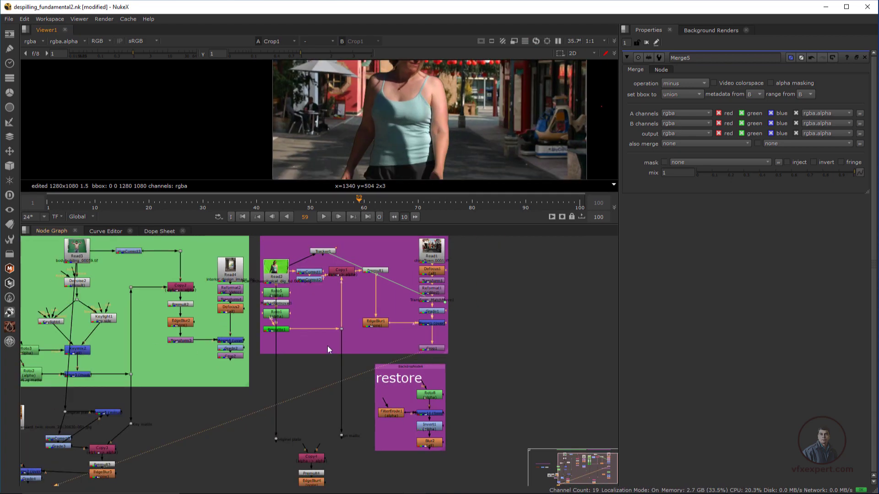
middle_click_drag(328, 345, 370, 295)
left_click_drag(69, 447, 473, 450)
scroll(361, 431, "up", 2)
middle_click_drag(362, 430, 387, 445)
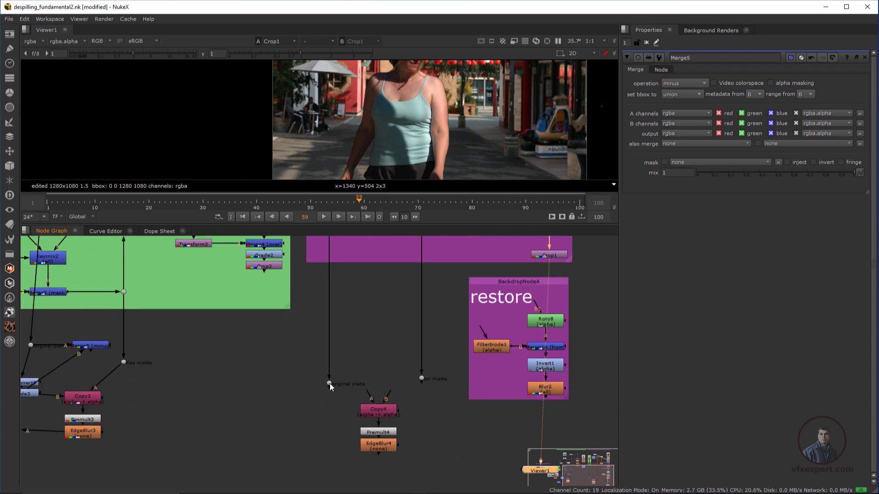
View the woman's original plate dot and the alpha channel of the pri matte dot.
left_click(329, 383)
key("1")
scroll(429, 106, "down", 3)
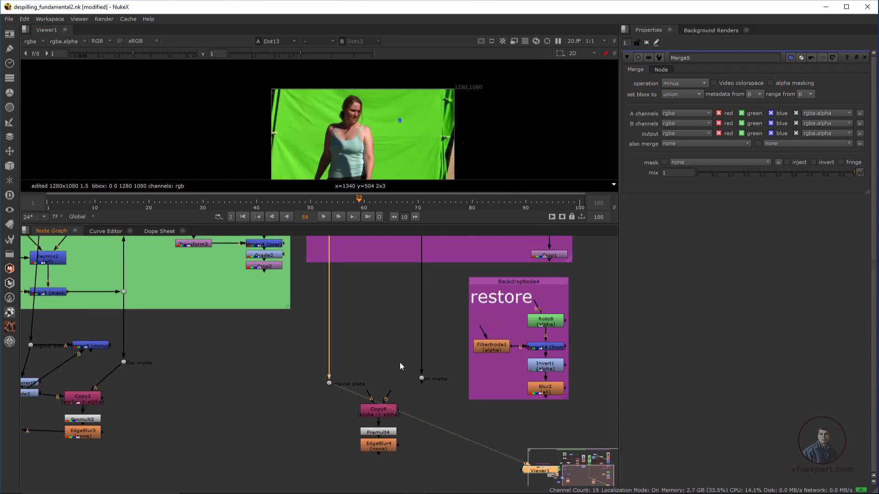
middle_click_drag(400, 366, 376, 376)
left_click(398, 389)
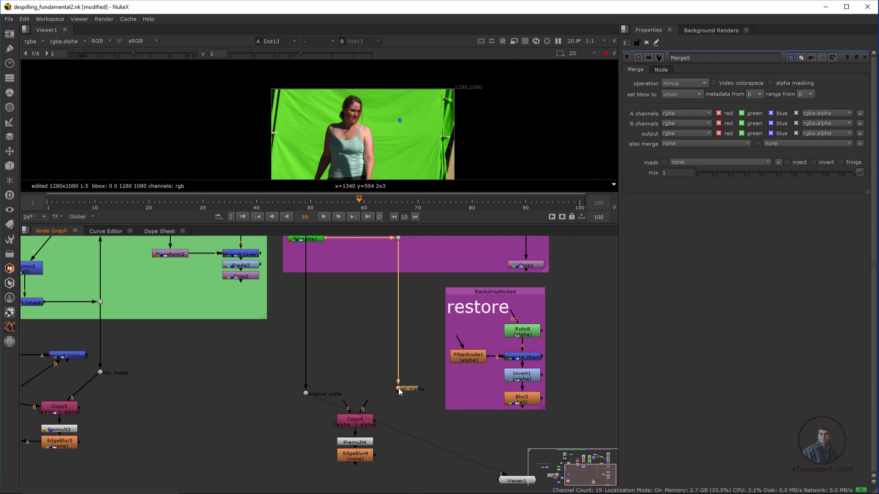
key("1")
key("a")
Connect Copy4's input B to the original plate dot and input A to the pri matte dot.
scroll(355, 421, "up", 1)
left_click_drag(383, 369, 310, 359)
left_click_drag(356, 368, 420, 353)
View the EdgeBlur4 output in full colour, enlarge the viewer area, and nudge the original plate dot outward.
left_click(381, 422)
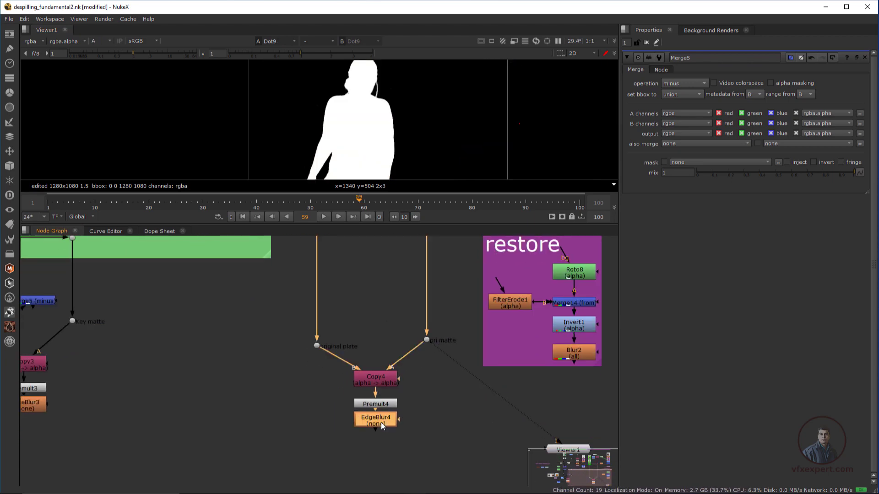
key("1")
scroll(380, 118, "up", 2)
key("a")
left_click_drag(371, 224, 366, 282)
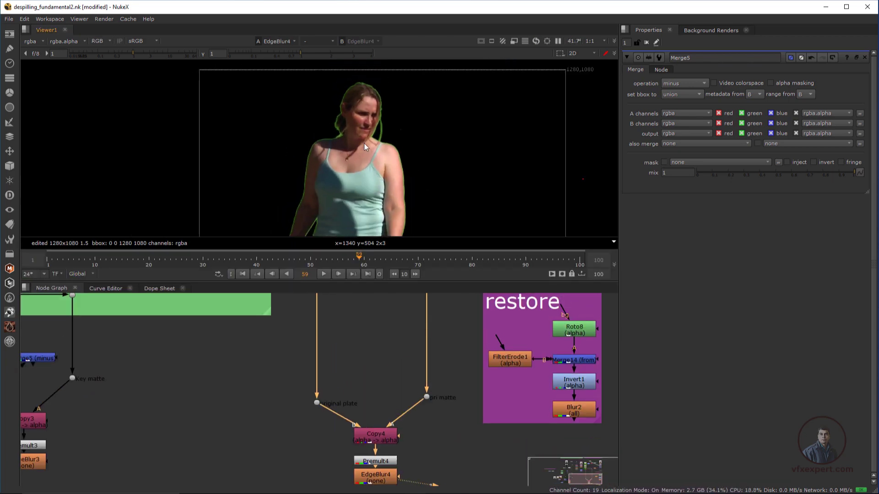
scroll(376, 194, "down", 1)
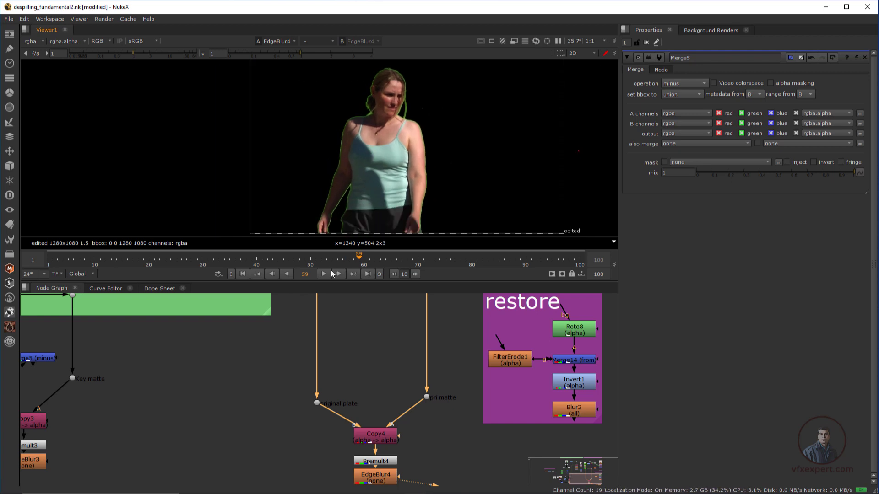
middle_click_drag(347, 336, 350, 314)
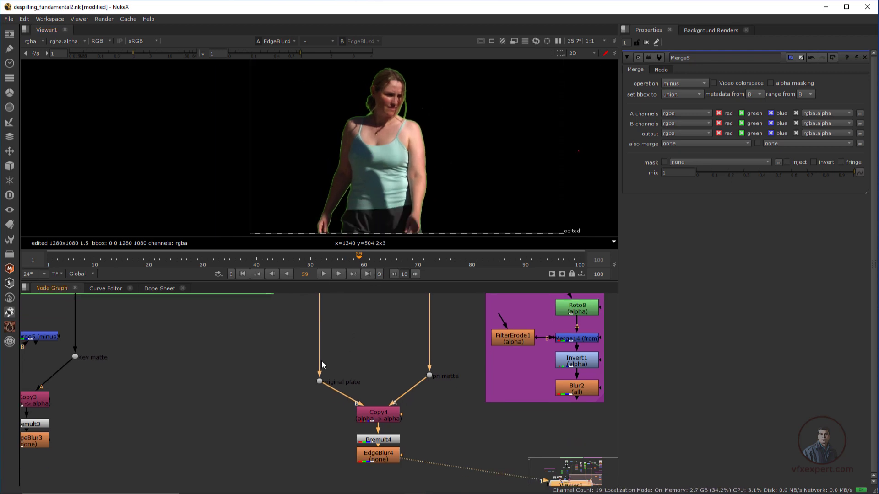
left_click_drag(320, 381, 311, 384)
Examine the despill backdrop, the man's finished key branch, and the green fringe around the woman's edges.
scroll(286, 386, "down", 2)
middle_click_drag(247, 383, 287, 416)
scroll(285, 415, "down", 2)
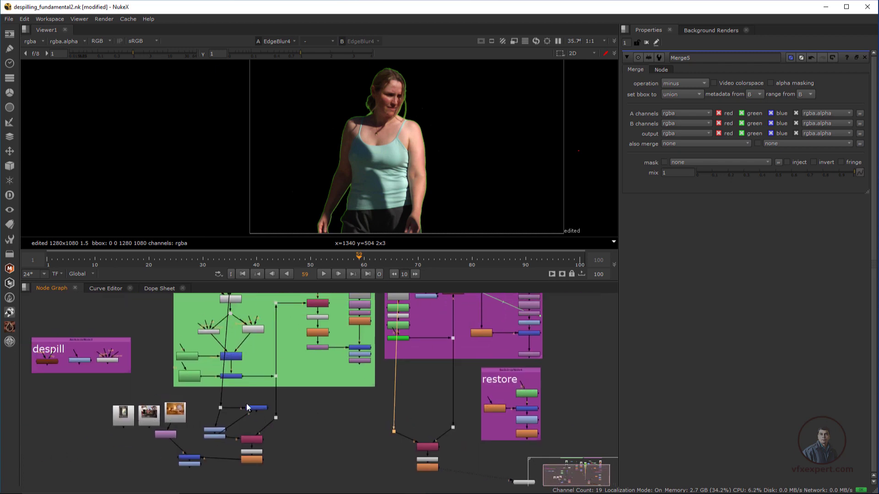
scroll(99, 383, "up", 2)
scroll(59, 361, "up", 1)
middle_click_drag(93, 369, 181, 375)
scroll(312, 357, "down", 3)
middle_click_drag(375, 352, 131, 375)
scroll(318, 371, "up", 2)
middle_click_drag(329, 444, 355, 380)
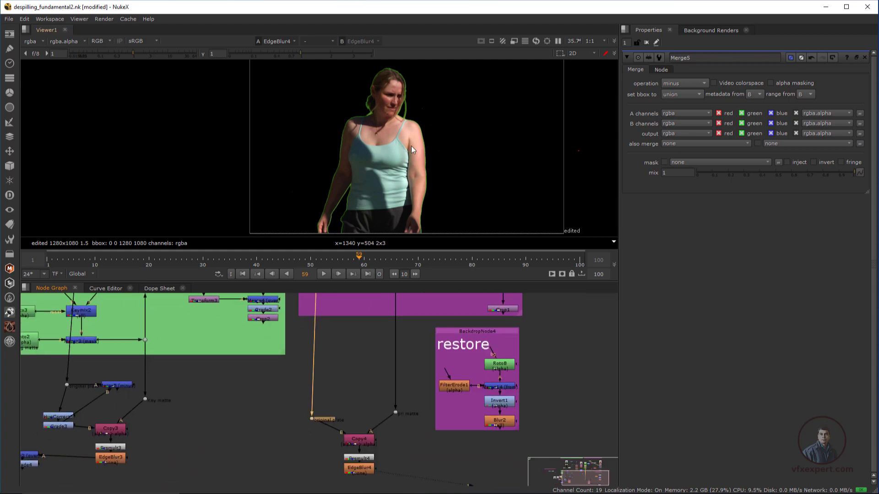
scroll(392, 101, "up", 2)
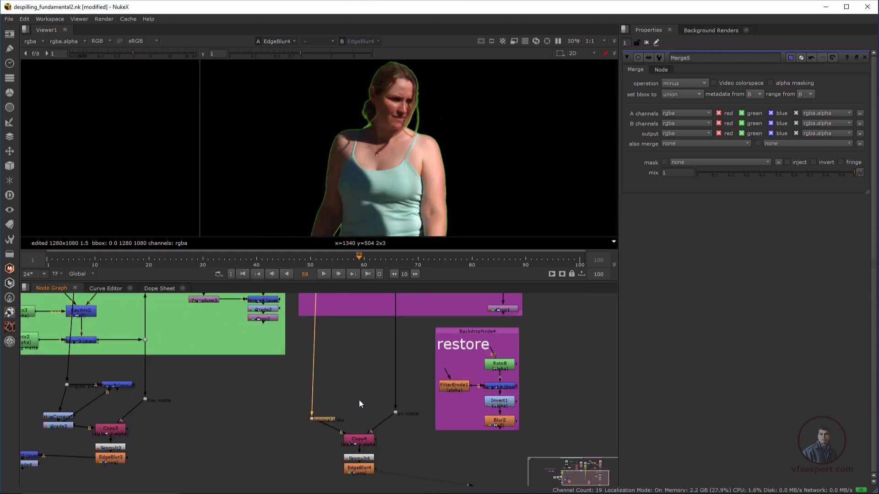
scroll(359, 399, "up", 2)
middle_click_drag(364, 406, 391, 355)
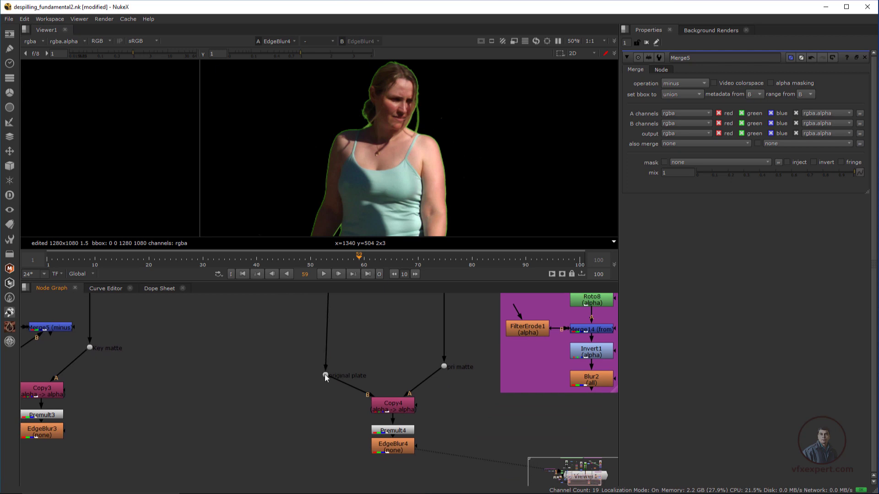
Move the original plate dot away from Copy4, add a HueCorrect node beneath the dot, and view its output.
left_click_drag(325, 374, 305, 361)
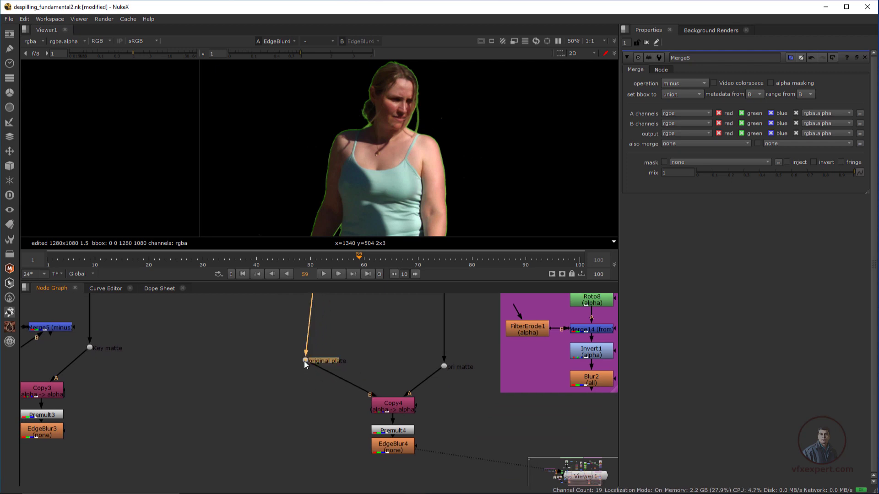
key("Tab")
type("hue")
key("Return")
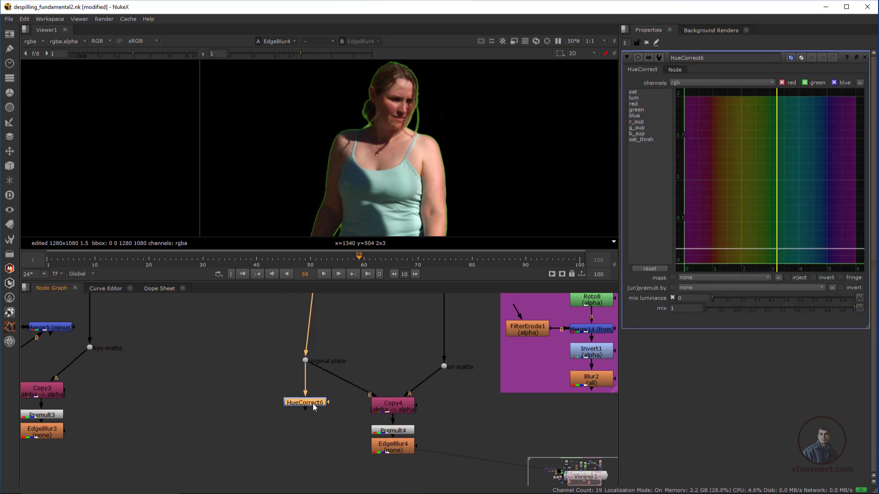
key("1")
scroll(425, 117, "up", 2)
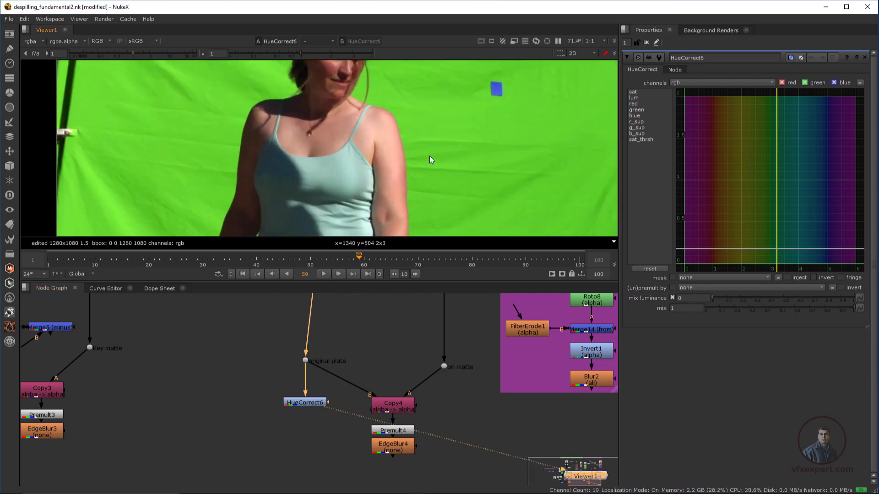
Sample a region of the green screen beside the woman's shoulder to mark its hue on the HueCorrect graph.
scroll(430, 156, "down", 2)
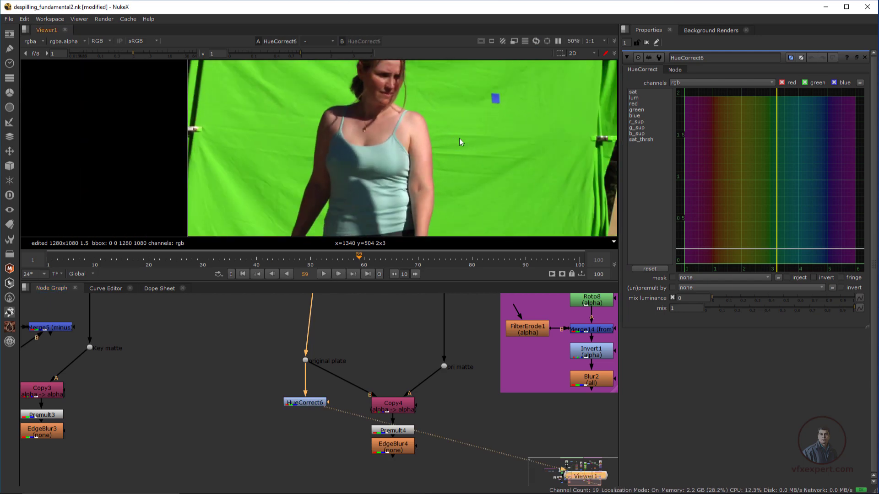
left_click_drag(454, 141, 465, 155, "ctrl+shift")
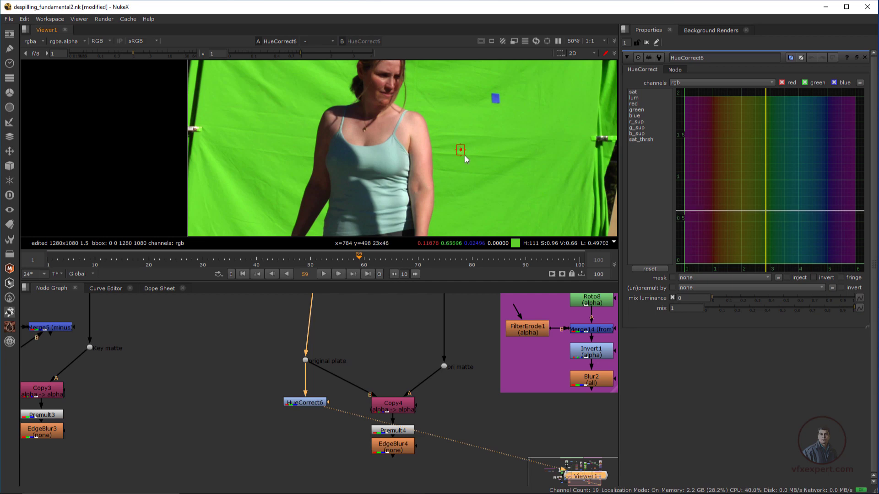
left_click_drag(433, 124, 446, 139, "ctrl+shift")
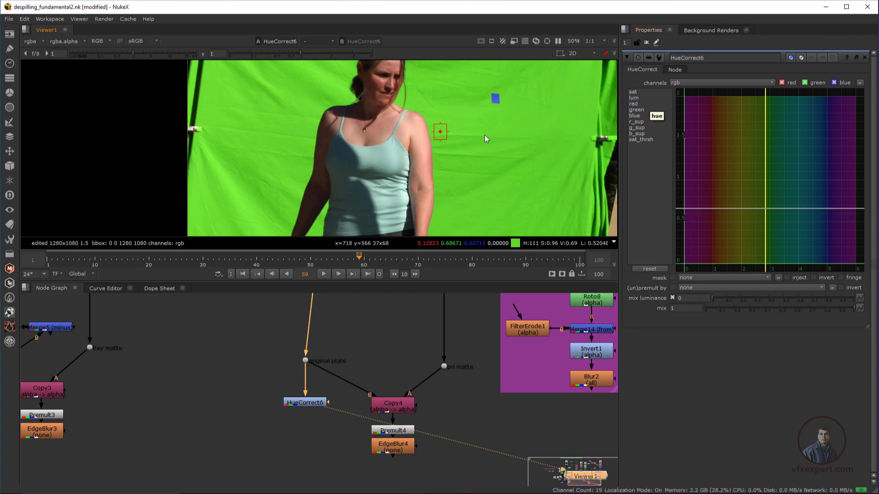
scroll(483, 135, "up", 1)
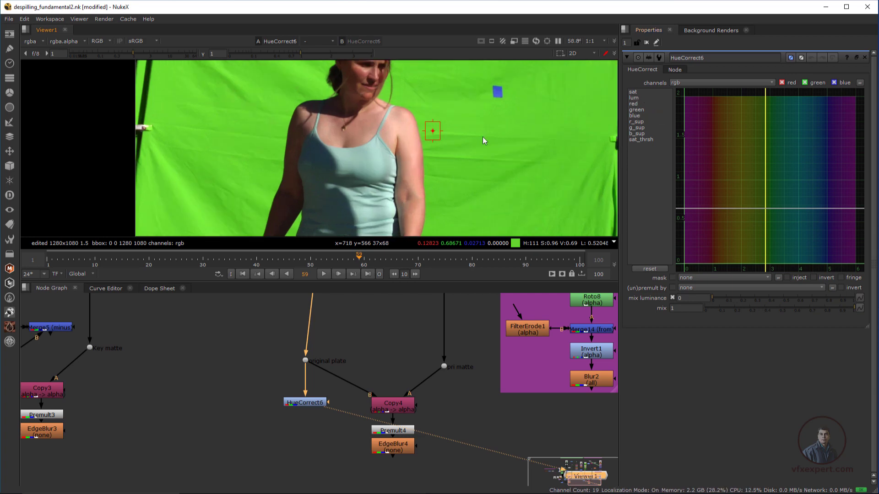
Select the sat, lum and g_sup curves together and shift their shared green point onto the sampled hue line.
left_click(634, 91)
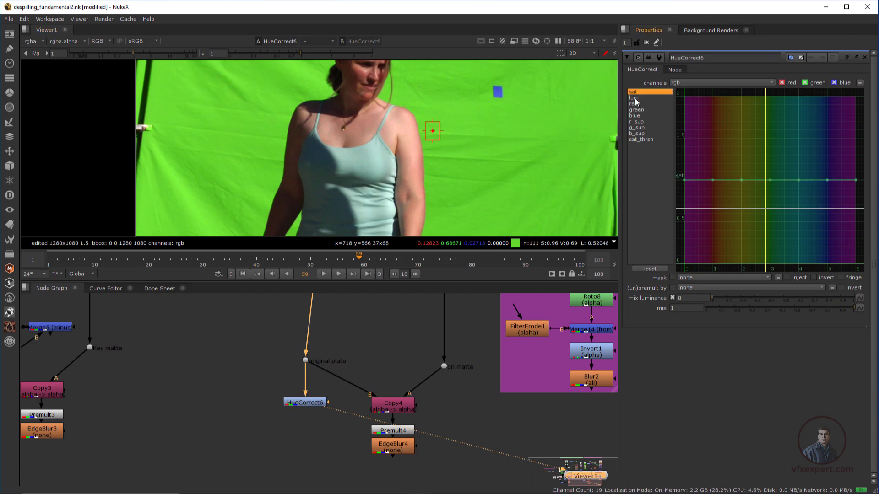
left_click(634, 98, "ctrl")
left_click(635, 128, "ctrl")
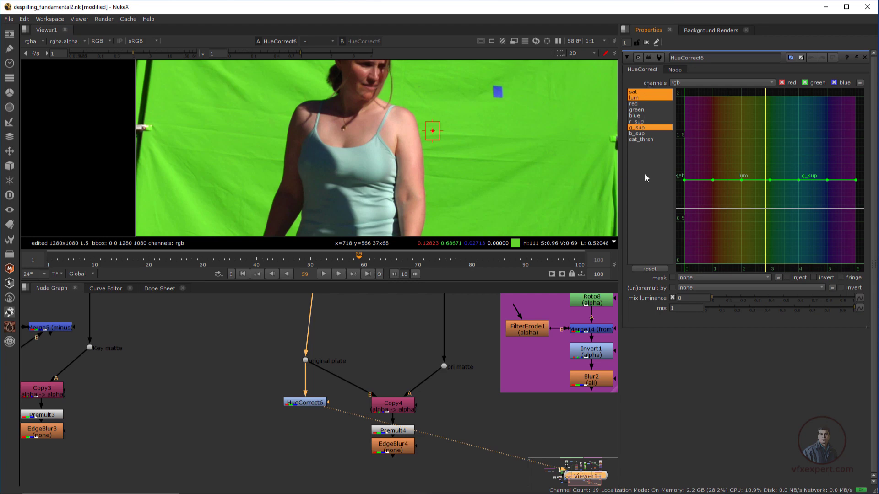
left_click(770, 180)
left_click_drag(769, 180, 763, 180)
scroll(768, 188, "up", 5)
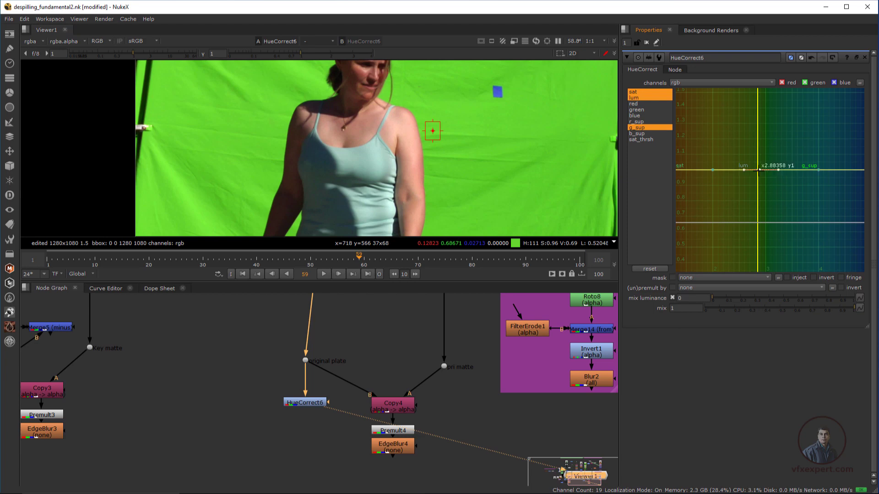
left_click(635, 97)
scroll(501, 198, "down", 5)
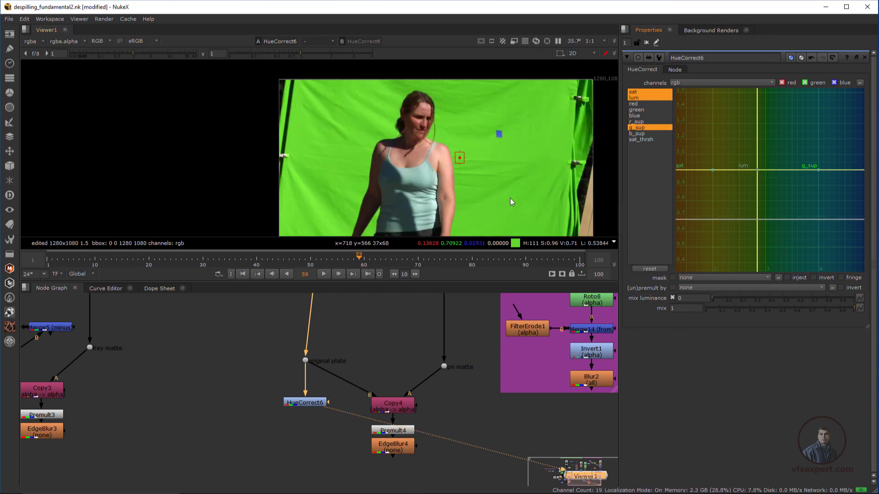
Clear the sampled colour region from the viewer and inspect the whole green screen plate.
scroll(471, 189, "up", 1)
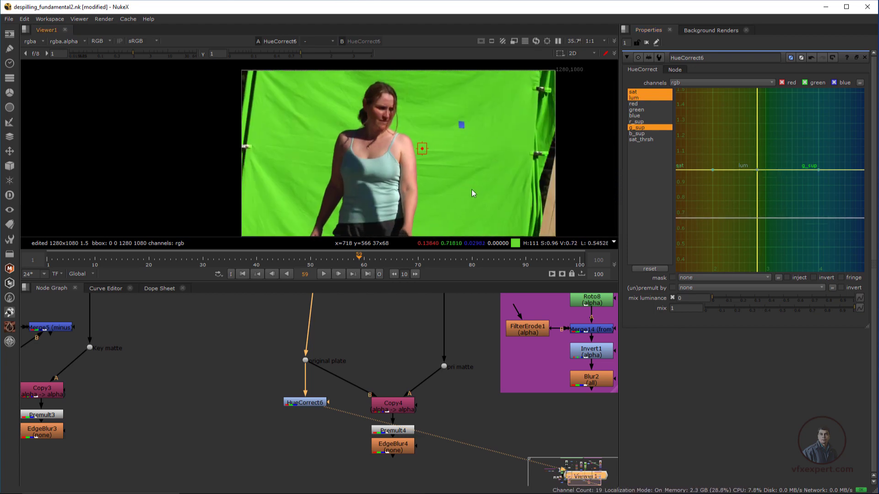
right_click(589, 177, "ctrl")
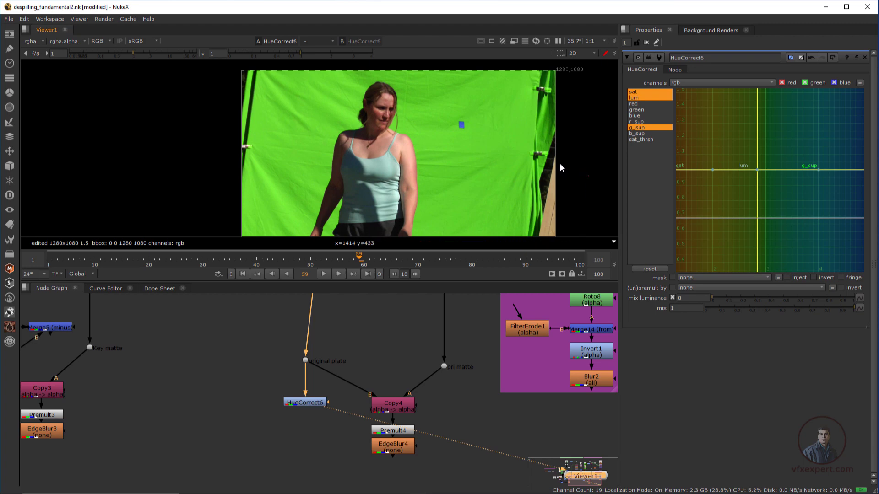
scroll(557, 163, "up", 1)
scroll(493, 156, "down", 1)
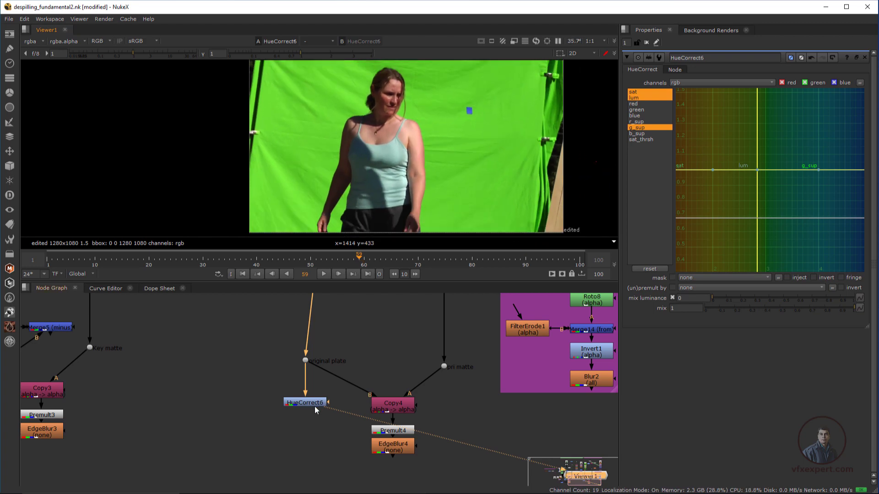
scroll(408, 141, "down", 1)
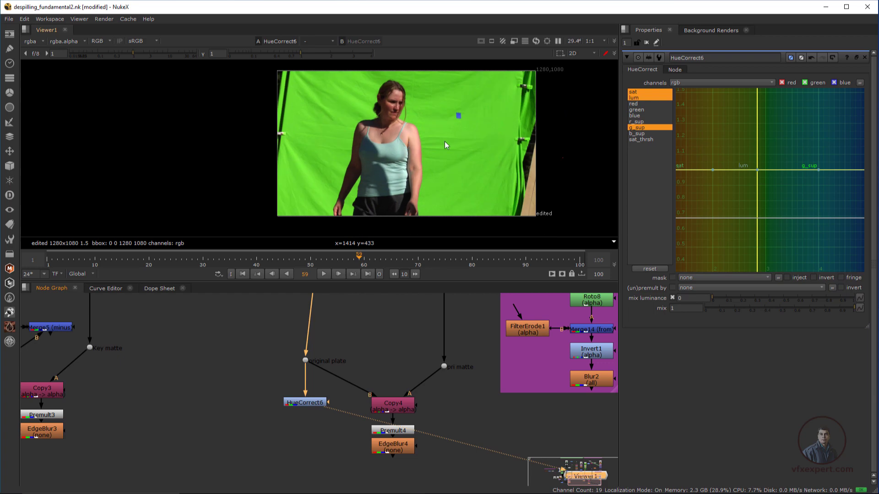
scroll(517, 112, "up", 1)
Try pulling down the g_sup curve's point at the sampled green hue, and undo the change.
left_click(637, 127)
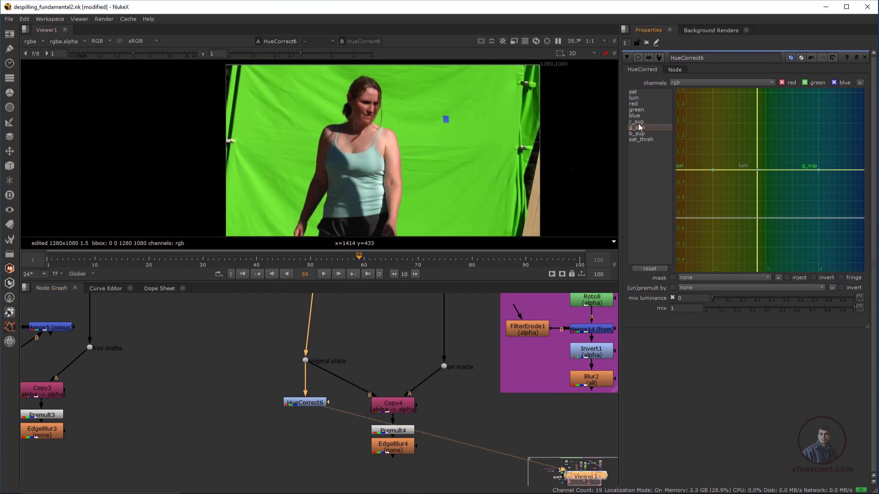
left_click(636, 115)
left_click(639, 128)
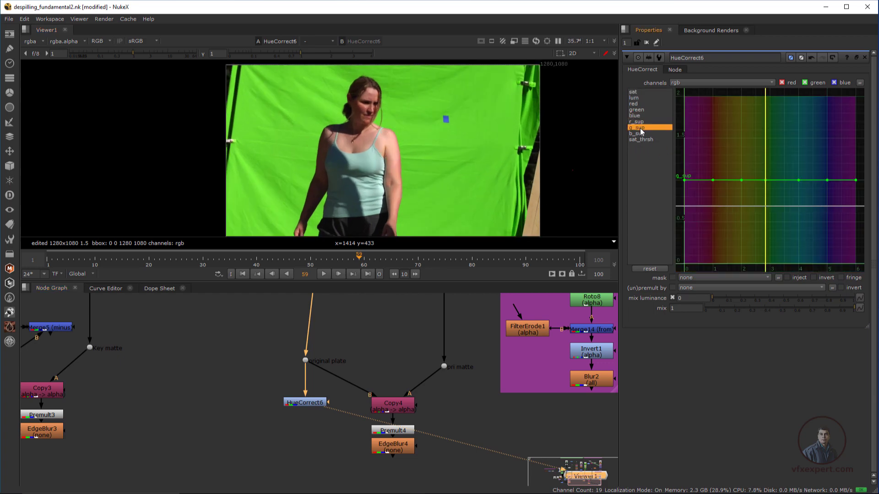
left_click_drag(765, 180, 765, 254)
key("ctrl+z")
Lower the sat curve's point at the sampled green hue to about 0.17 to desaturate the green screen.
left_click_drag(765, 181, 759, 250)
scroll(402, 143, "down", 1)
scroll(361, 157, "up", 3)
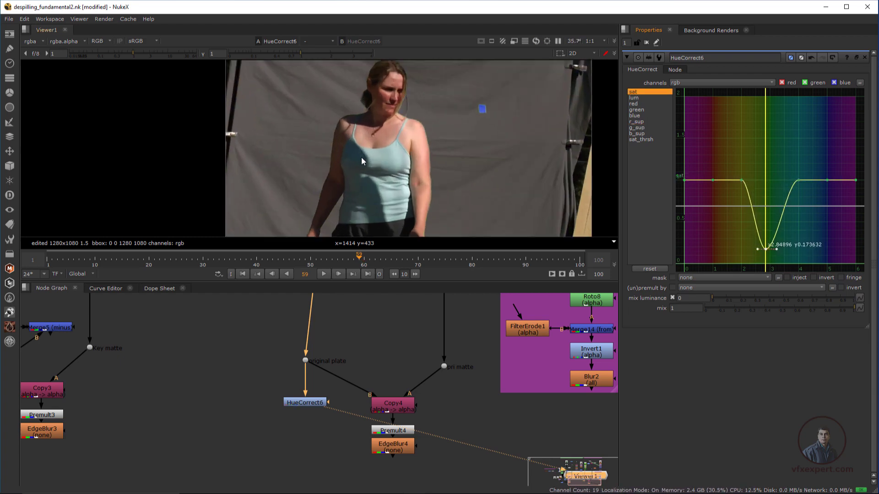
scroll(363, 157, "down", 2)
scroll(377, 157, "down", 1)
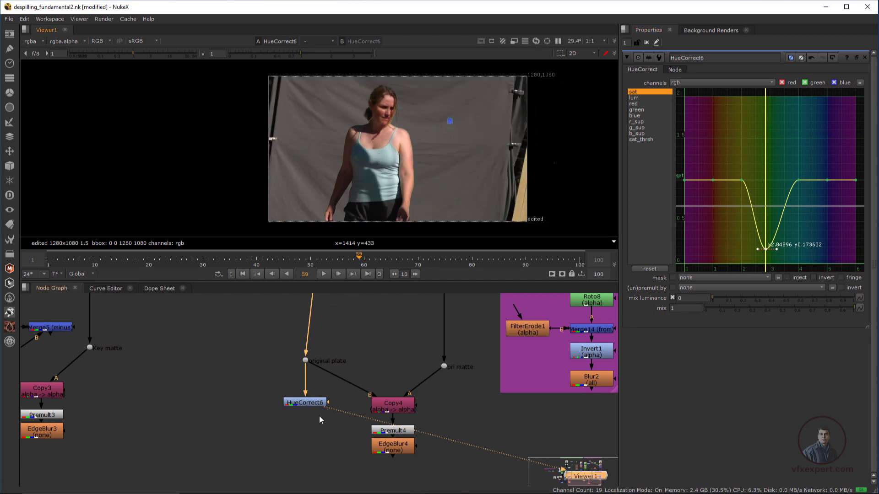
Move HueCorrect6 and the original plate dot lower, keeping the dot directly above the node and level with Copy4.
left_click_drag(317, 405, 311, 425)
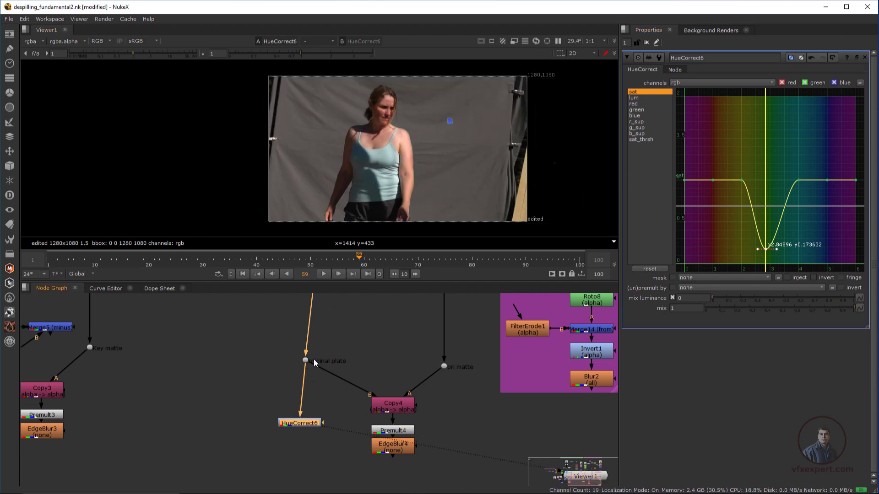
left_click_drag(307, 361, 306, 383)
left_click_drag(307, 422, 311, 422)
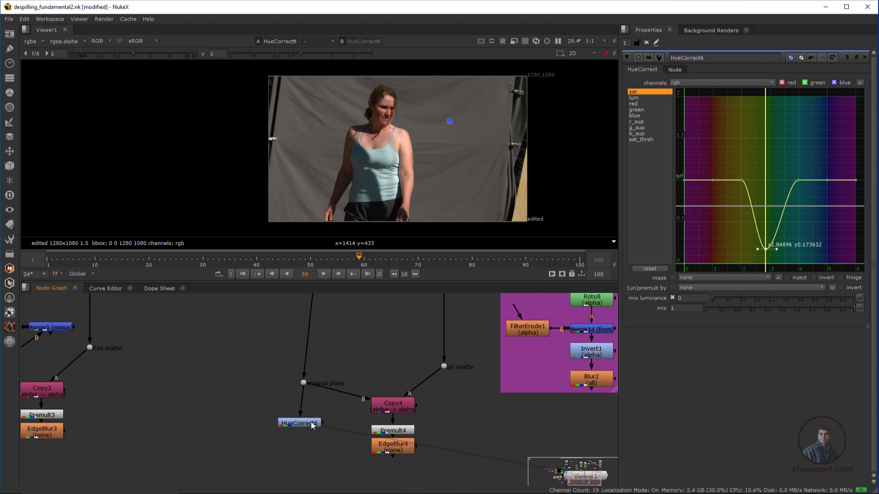
left_click(303, 383)
left_click_drag(304, 382, 303, 403)
middle_click_drag(303, 402, 345, 404)
scroll(274, 386, "up", 1)
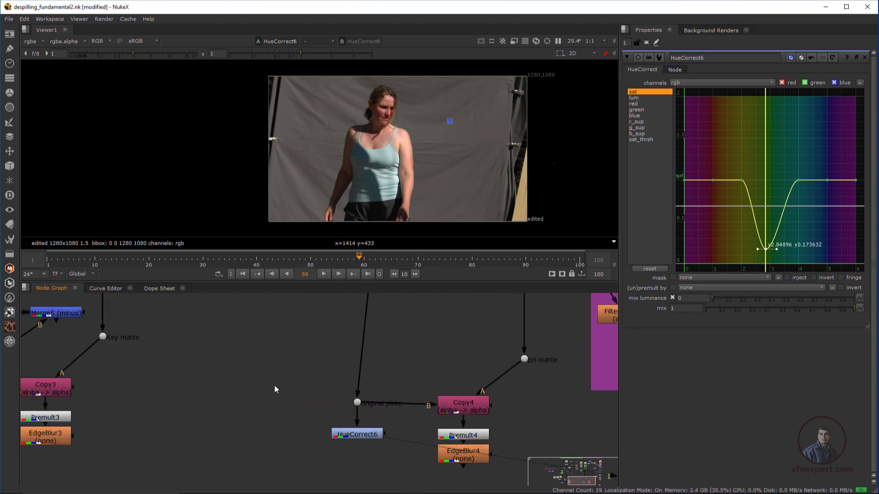
Add a Merge node with its A input connected to the original plate dot and its B input to HueCorrect6.
key("m")
left_click_drag(279, 385, 359, 402)
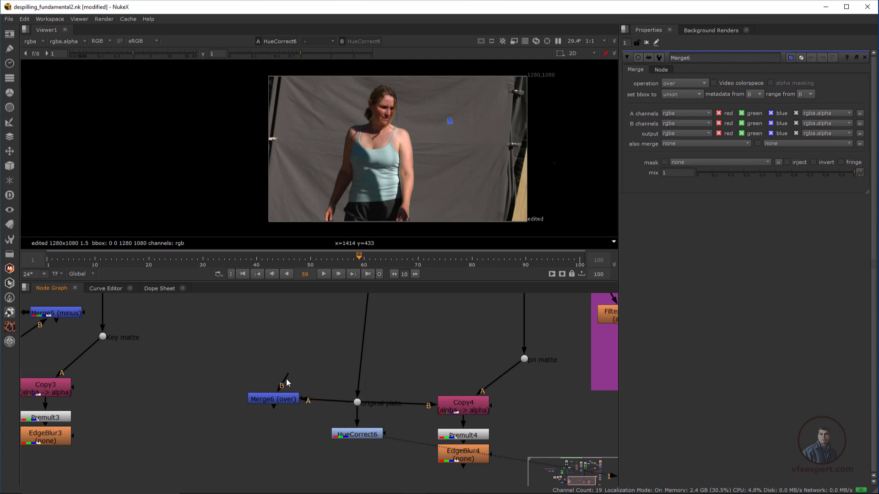
left_click_drag(287, 380, 345, 441)
left_click_drag(352, 437, 357, 438)
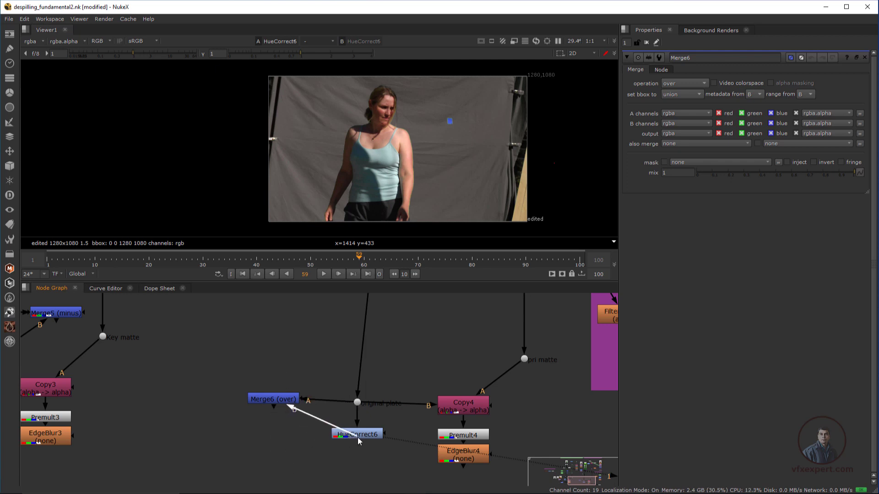
left_click_drag(282, 401, 277, 402)
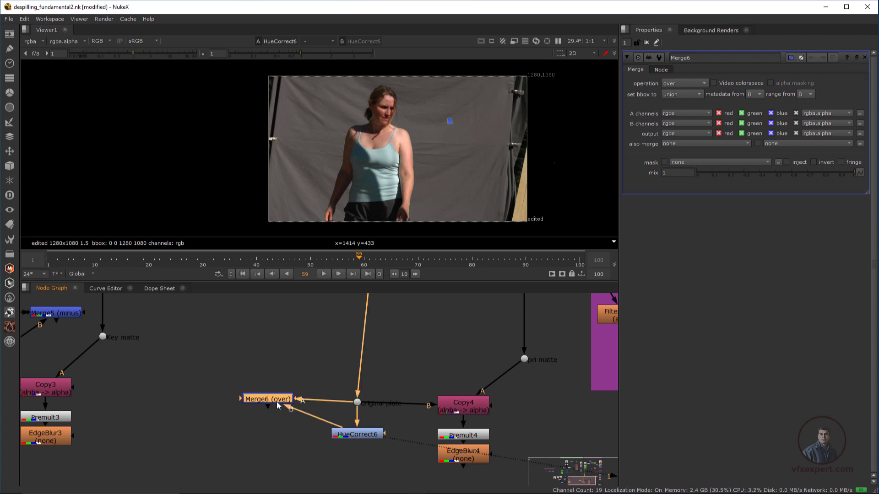
Set the new merge's operation to minus and check the resulting difference in the viewer at frames 39 and 36.
left_click(694, 83)
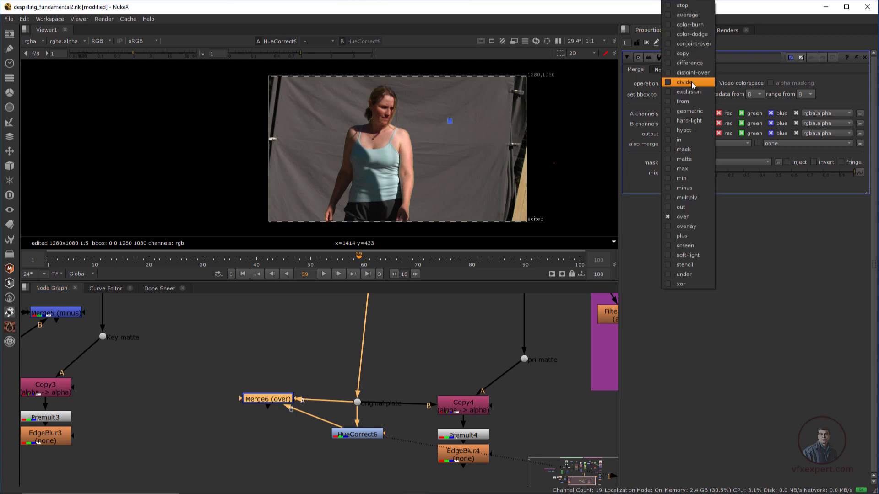
left_click(684, 188)
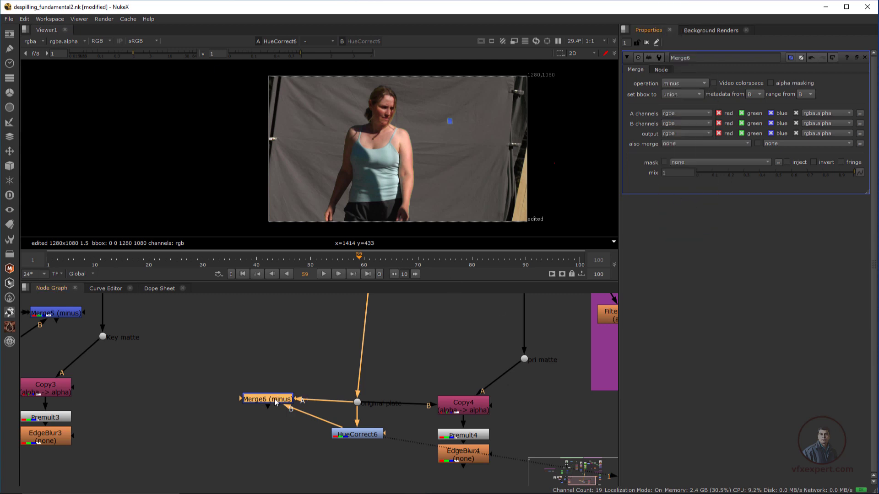
key("1")
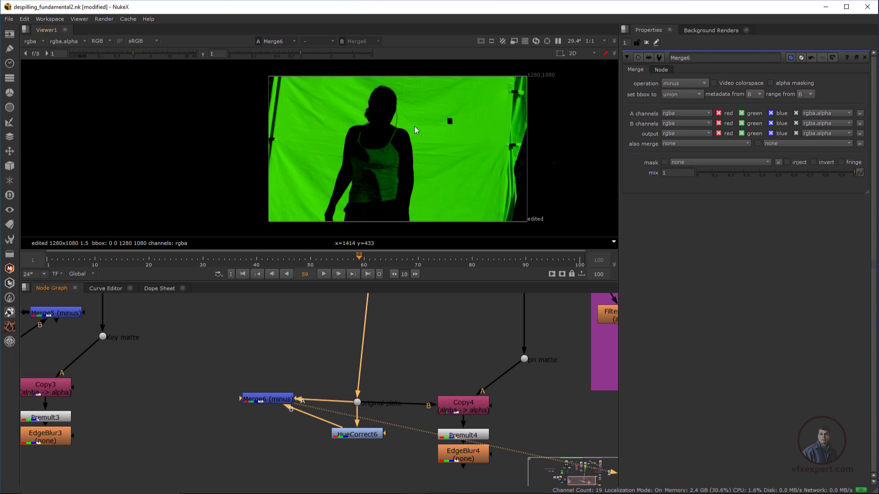
scroll(414, 130, "down", 1)
scroll(405, 133, "up", 2)
middle_click_drag(345, 149, 267, 153)
left_click(251, 259)
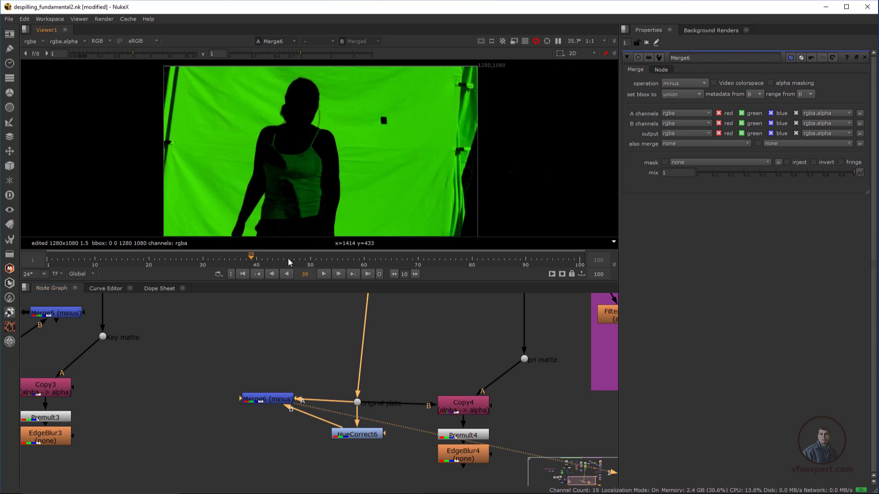
left_click_drag(290, 261, 237, 259)
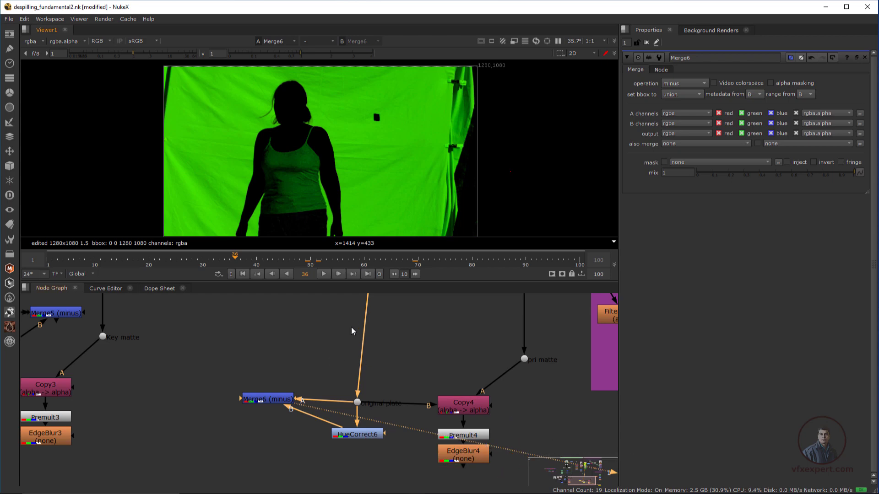
View the original plate and examine the green spill on the subject's tank top up close.
middle_click_drag(350, 338, 331, 398)
scroll(395, 334, "down", 1)
scroll(367, 369, "down", 4)
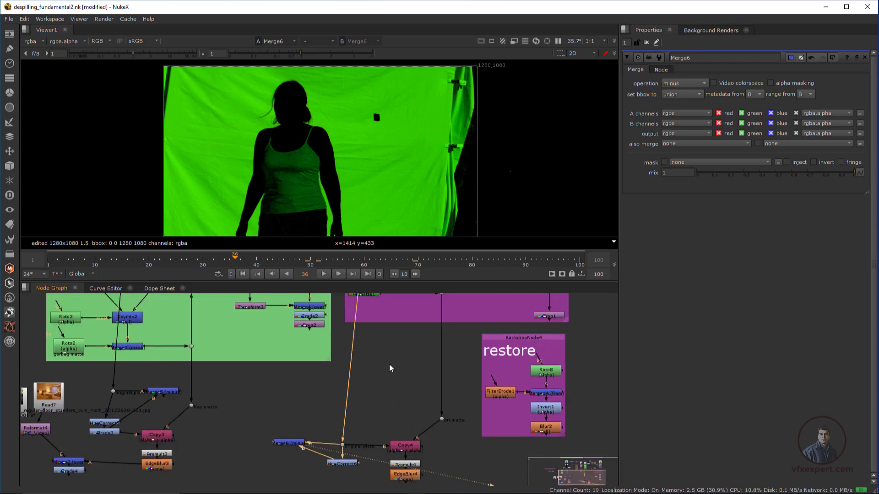
scroll(405, 366, "up", 5)
scroll(405, 402, "down", 4)
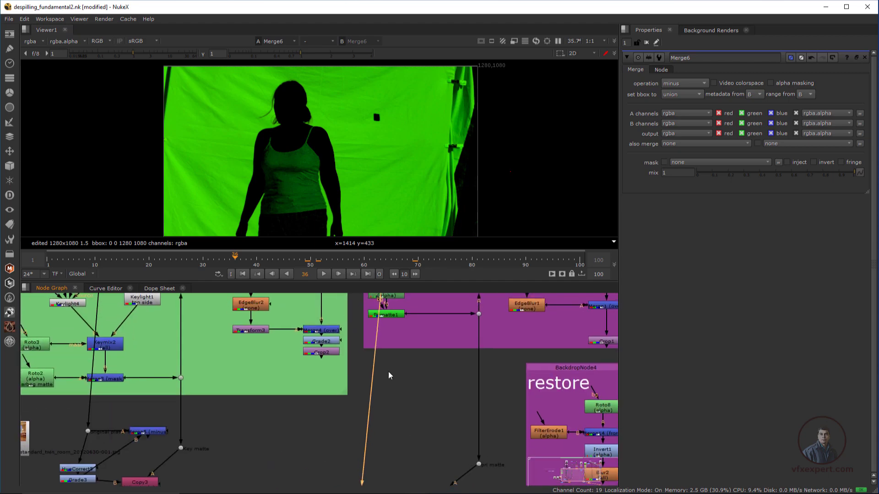
scroll(409, 405, "up", 2)
scroll(411, 405, "up", 4)
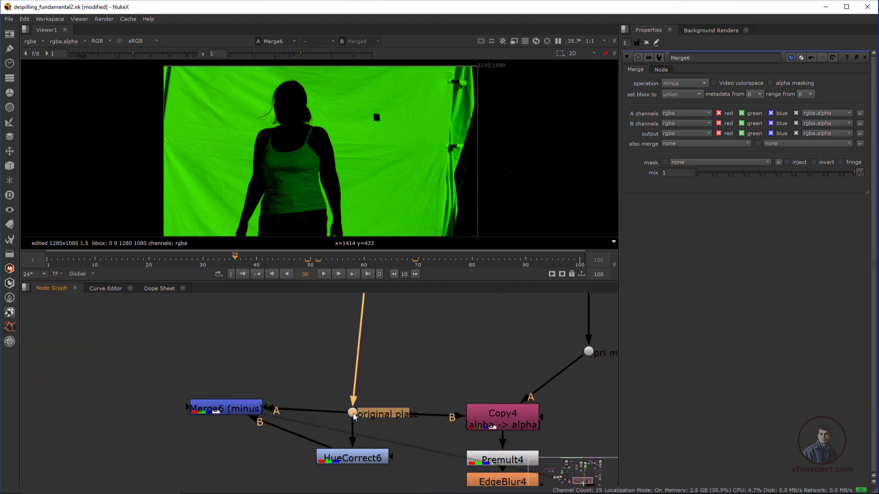
key("1")
scroll(294, 160, "up", 3)
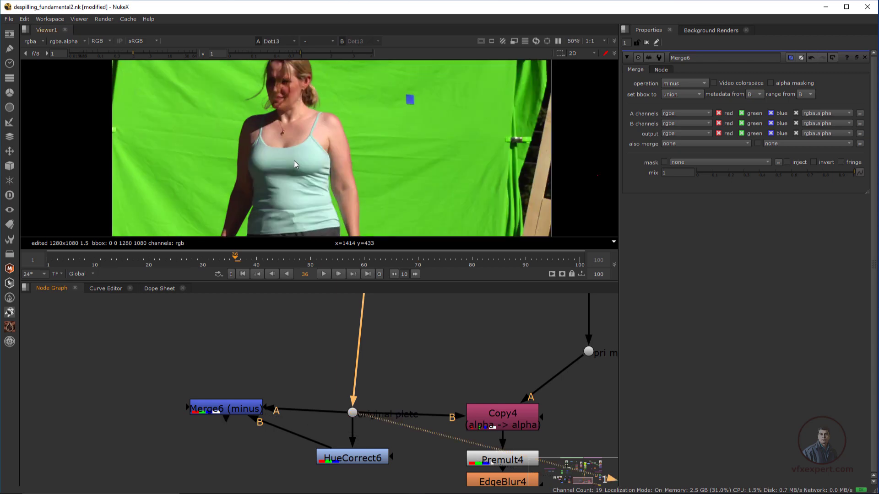
middle_click_drag(333, 128, 365, 77)
left_click_drag(285, 106, 333, 172)
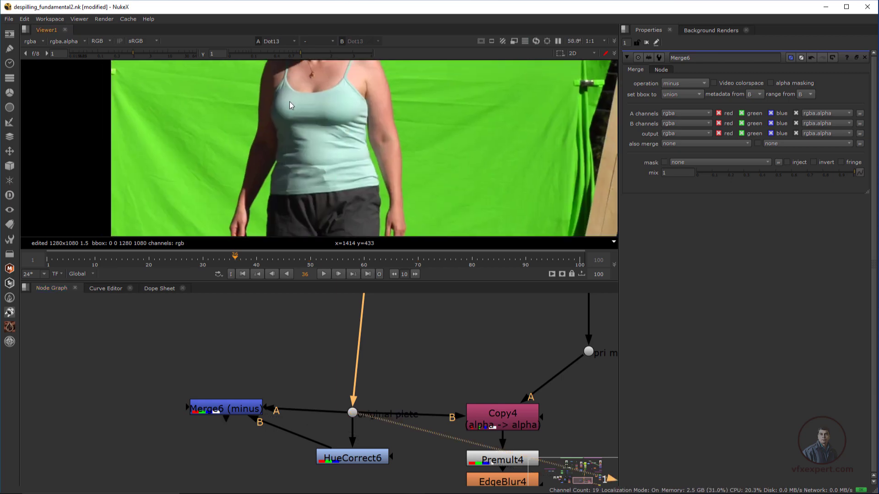
left_click_drag(286, 102, 341, 188)
left_click_drag(284, 102, 334, 176)
left_click_drag(285, 103, 337, 170)
Compare the original plate with the HueCorrect6 result repeatedly, examining the tank top and arm edges.
scroll(371, 384, "down", 1)
middle_click_drag(379, 392, 406, 376)
scroll(408, 368, "up", 1)
scroll(376, 398, "up", 1)
middle_click_drag(294, 382, 299, 392)
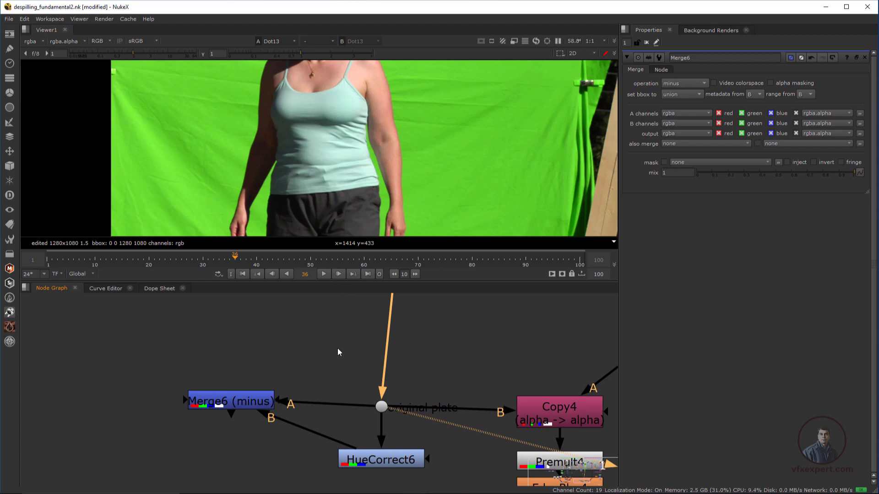
middle_click_drag(337, 350, 349, 330)
left_click(274, 386)
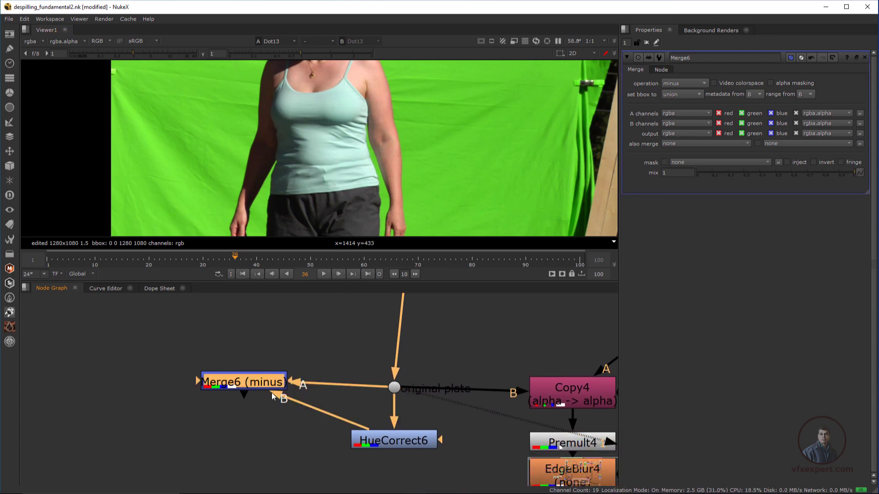
left_click(393, 388)
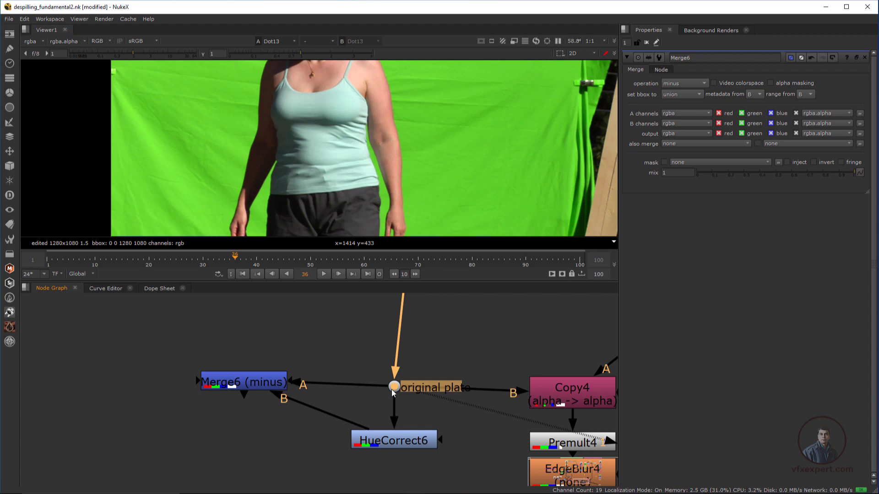
scroll(320, 161, "up", 4)
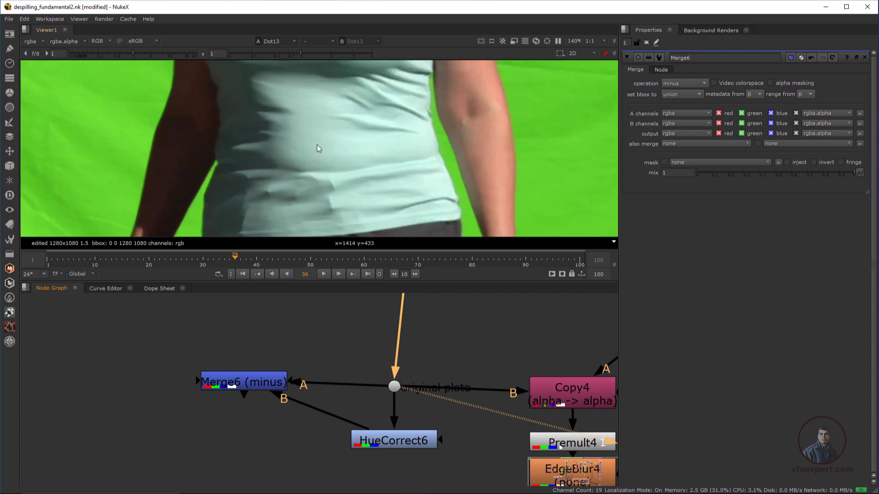
left_click_drag(399, 441, 402, 442)
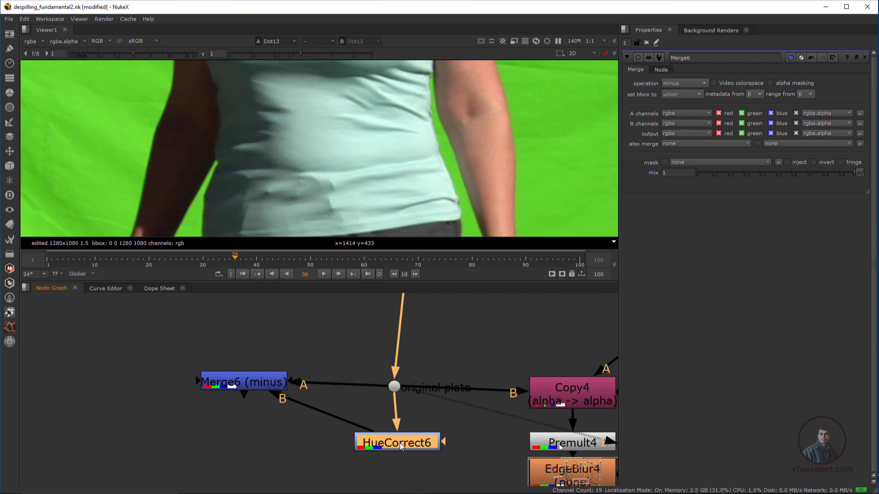
key("2")
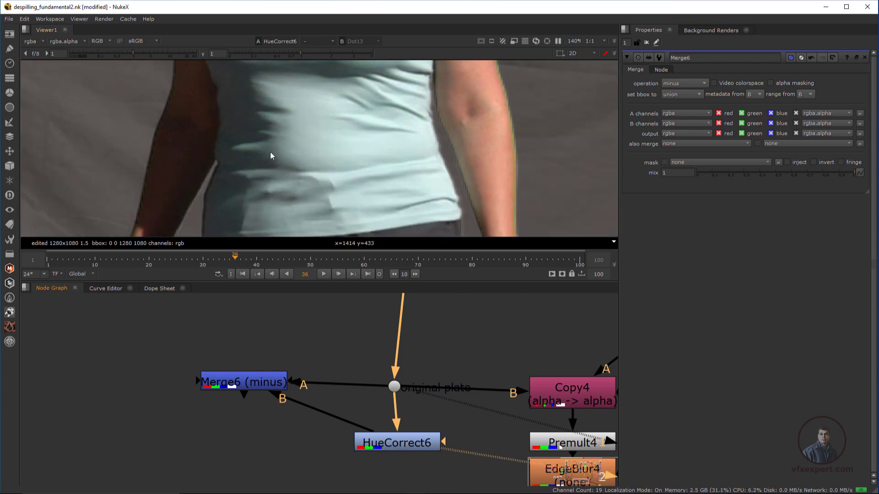
scroll(275, 151, "up", 1)
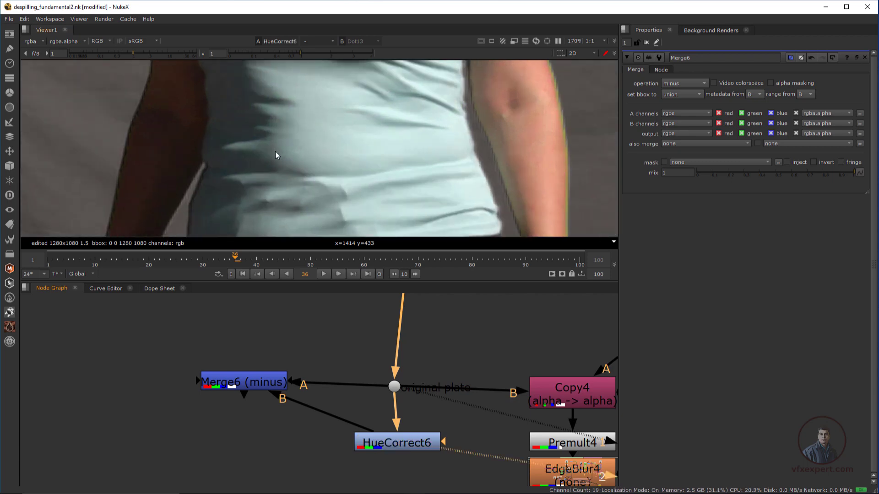
key("1")
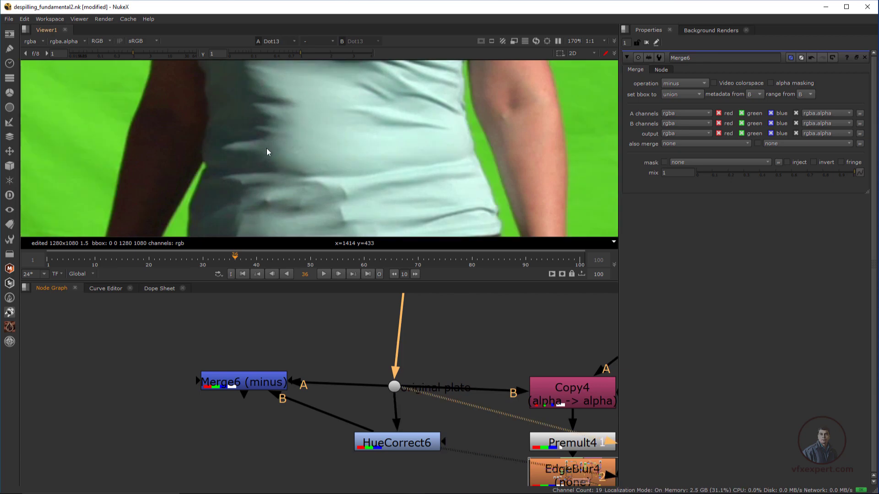
key("2")
key("1")
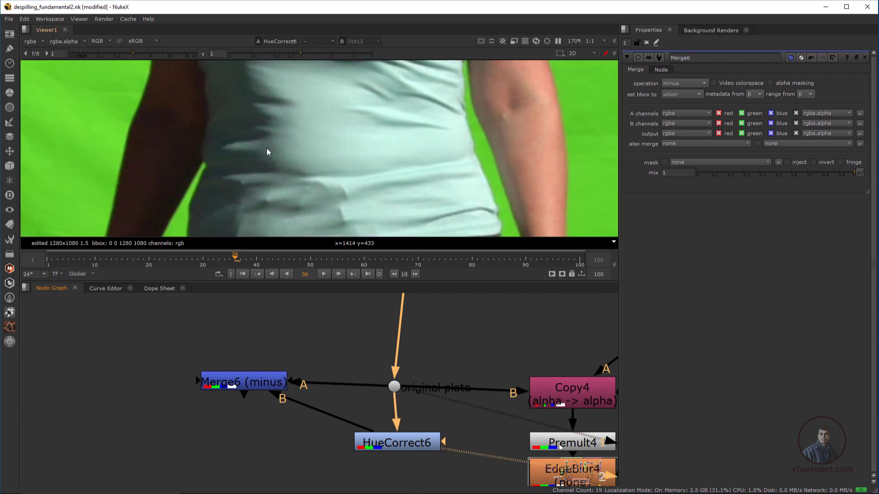
key("2")
key("1")
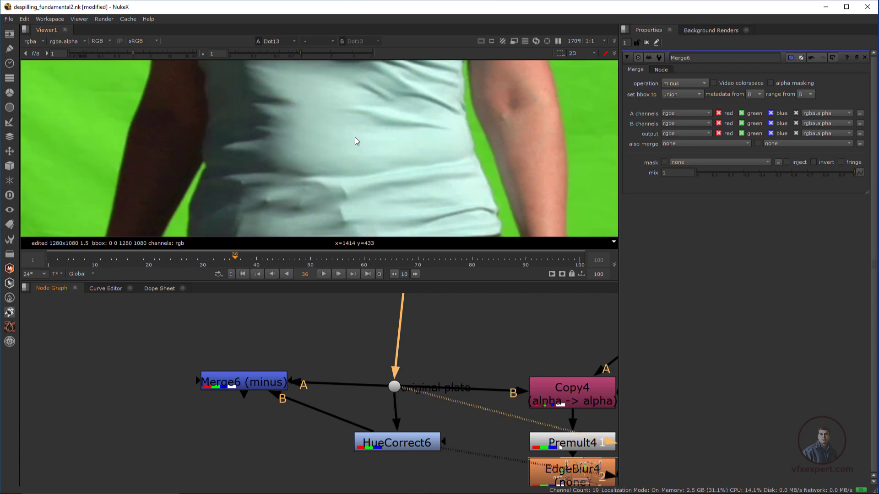
key("2")
key("1")
scroll(397, 151, "down", 4)
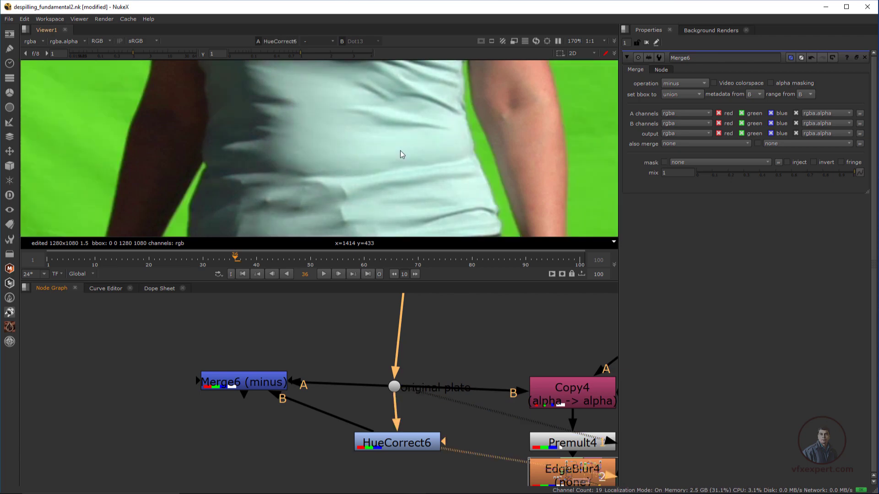
scroll(369, 181, "down", 2)
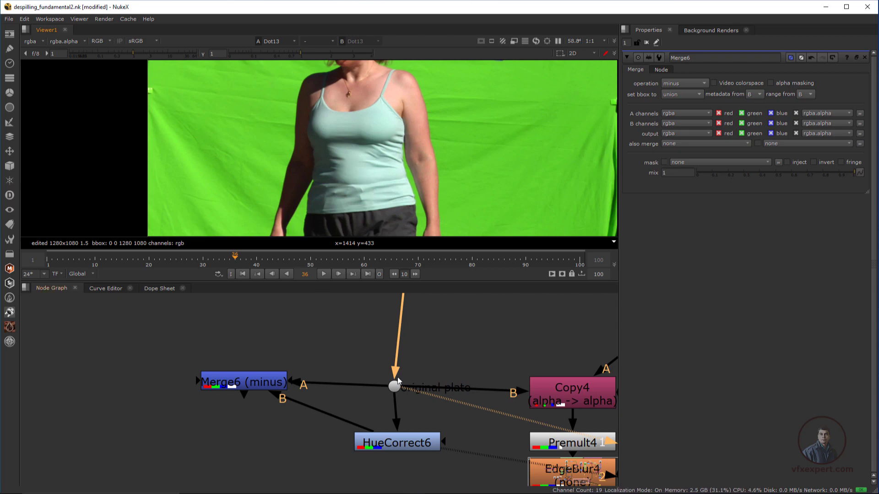
Look over the branches around the minus merge and the existing nodes in the despill backdrop.
scroll(397, 380, "down", 4)
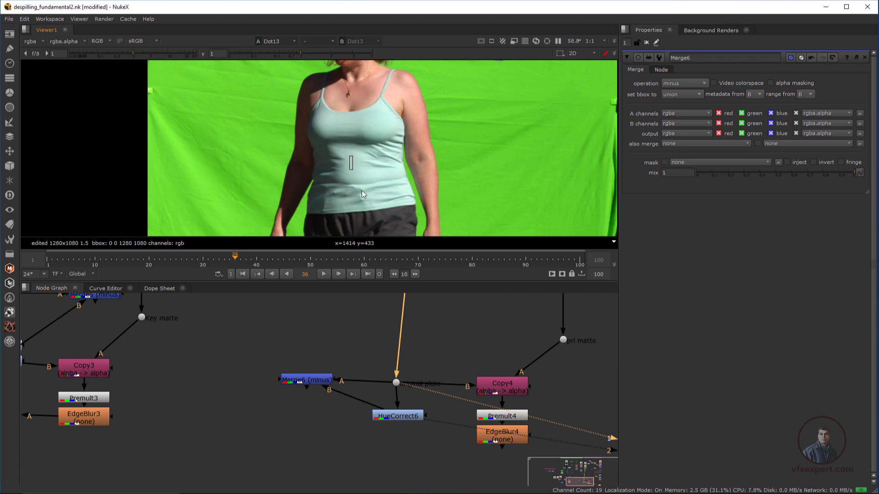
scroll(399, 383, "down", 2)
scroll(399, 393, "up", 2)
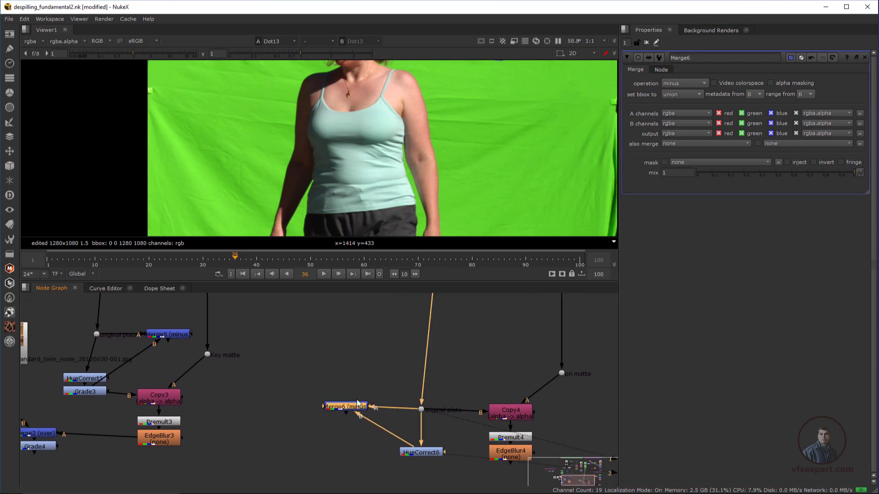
scroll(353, 387, "down", 2)
middle_click_drag(94, 320, 204, 362)
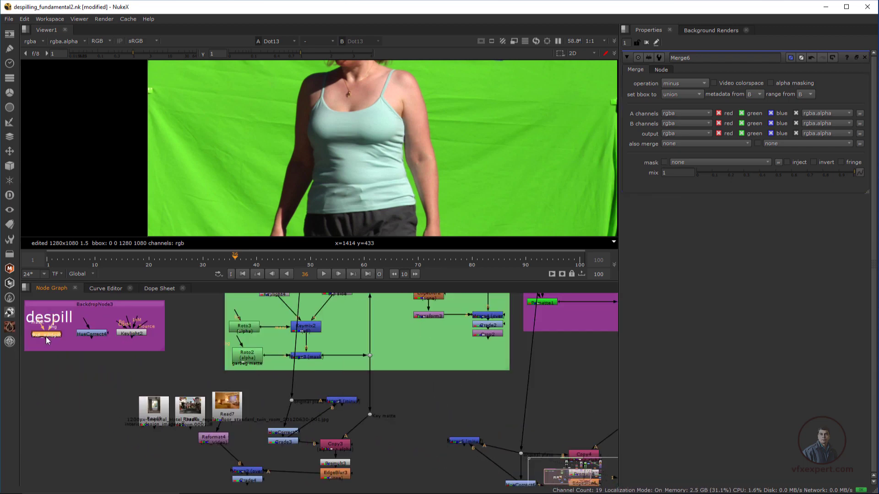
scroll(358, 407, "down", 1)
scroll(462, 439, "up", 2)
middle_click_drag(463, 448, 395, 396)
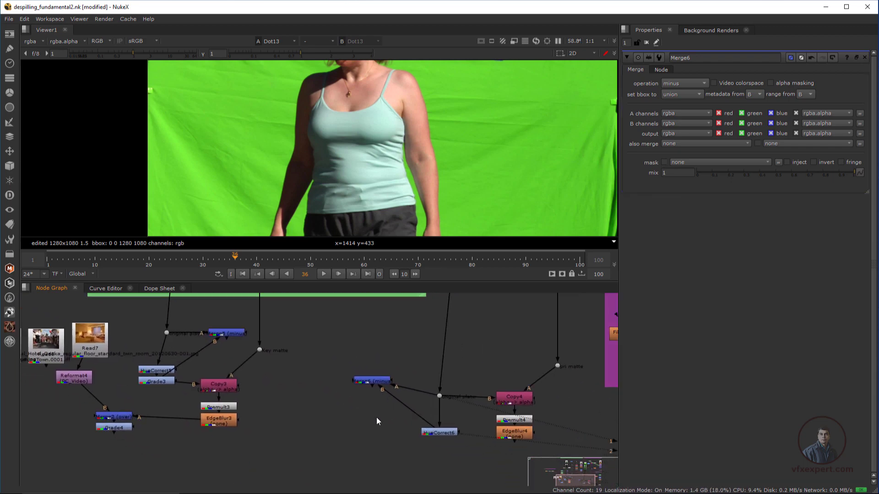
Add a PxF_KillSpill node fed by the original plate dot beside HueCorrect6, and compare both results in the viewer.
left_click_drag(443, 436, 450, 442)
left_click(376, 435)
left_click(10, 312)
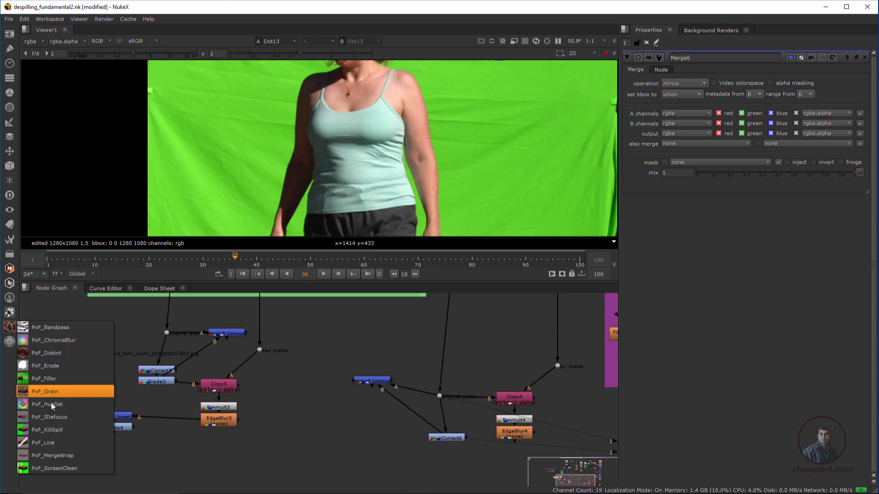
left_click(48, 429)
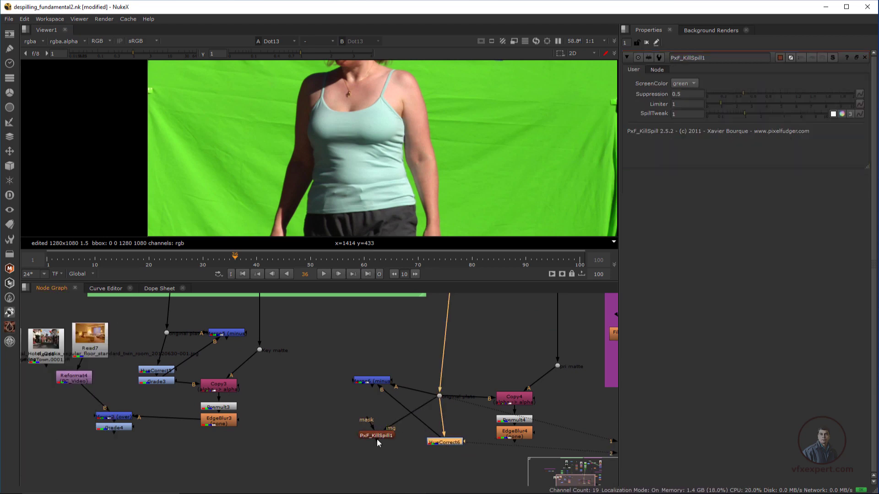
left_click(377, 437)
key("1")
scroll(429, 162, "down", 1)
scroll(417, 163, "up", 2)
middle_click_drag(362, 160, 334, 92)
left_click(448, 442)
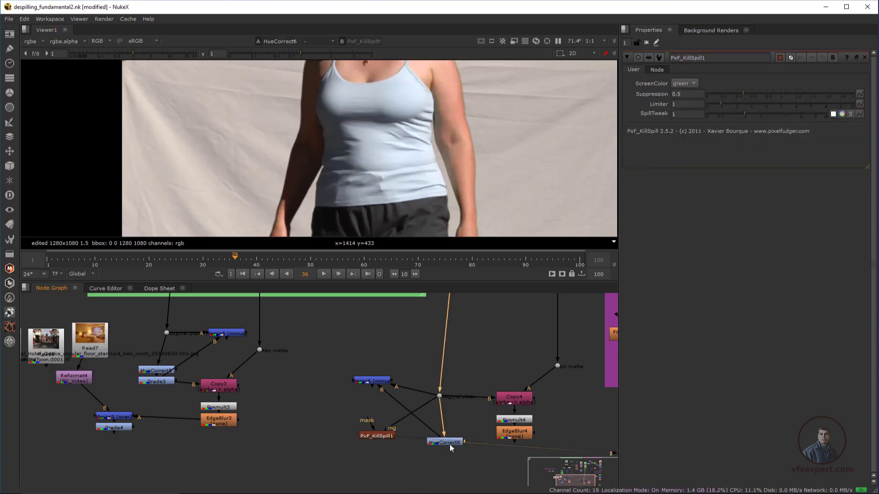
key("2")
Paste a minus Merge node taking PxF_KillSpill1 as its B input and the original plate as its A input, keeping the operation at minus.
middle_click_drag(294, 447, 328, 436)
key("ctrl+v")
left_click(376, 401)
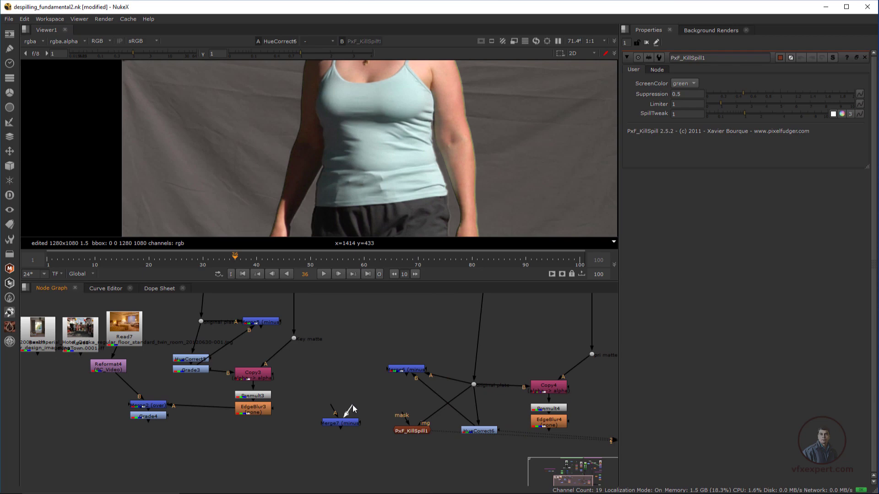
left_click_drag(346, 412, 401, 431)
left_click_drag(347, 411, 473, 385)
left_click(331, 424)
double_click(331, 423)
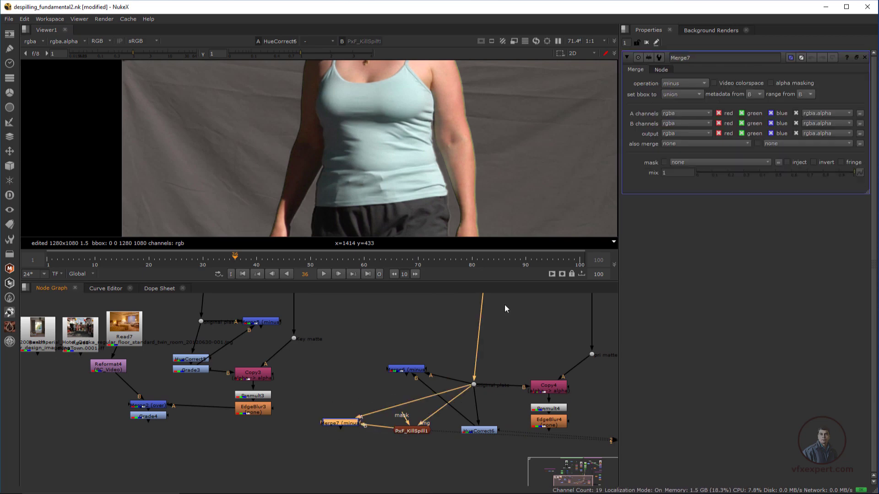
left_click(697, 84)
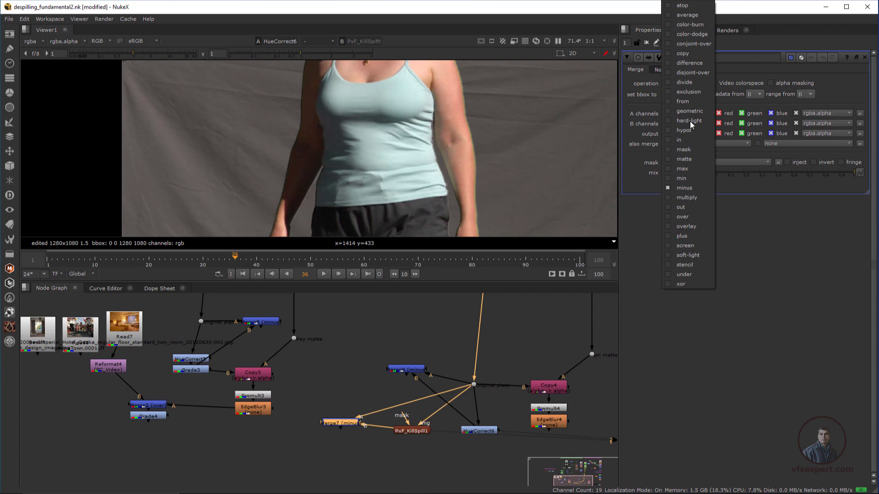
left_click(688, 188)
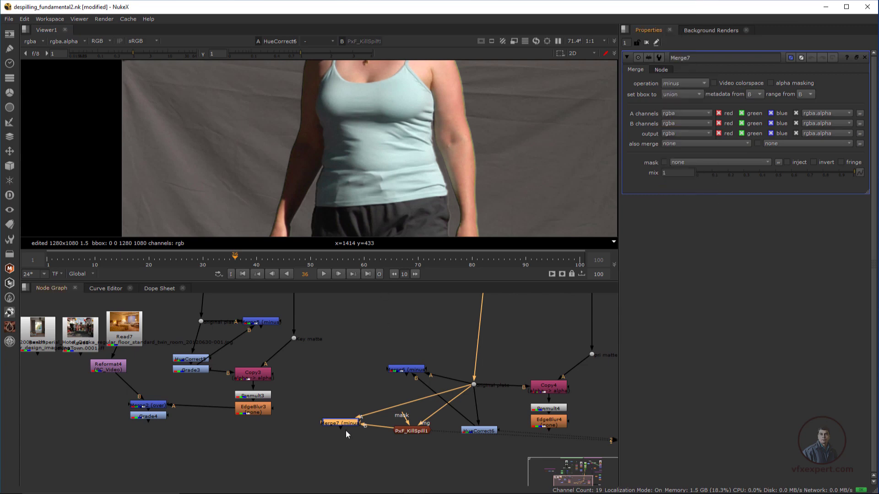
View the Merge7 difference, examine the green on the tank top, and move PxF_KillSpill1 slightly lower in the graph.
key("1")
scroll(400, 143, "down", 3)
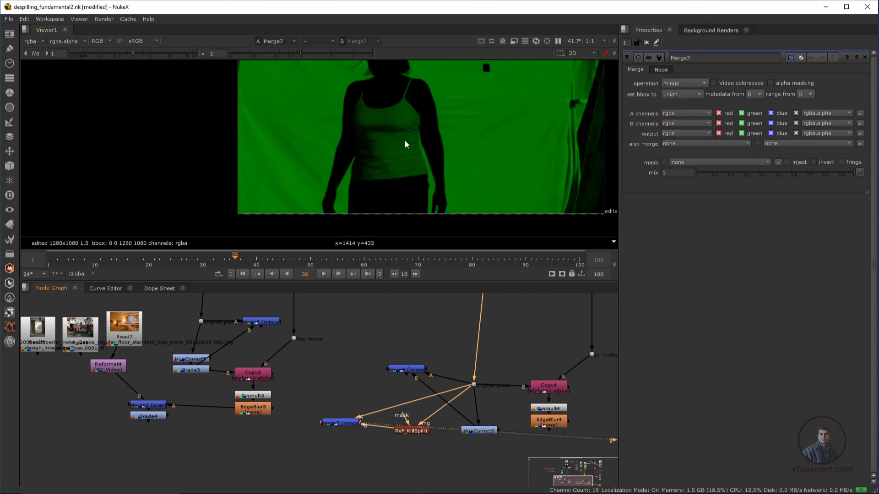
scroll(405, 141, "up", 3)
middle_click_drag(404, 141, 393, 170)
scroll(370, 195, "down", 3)
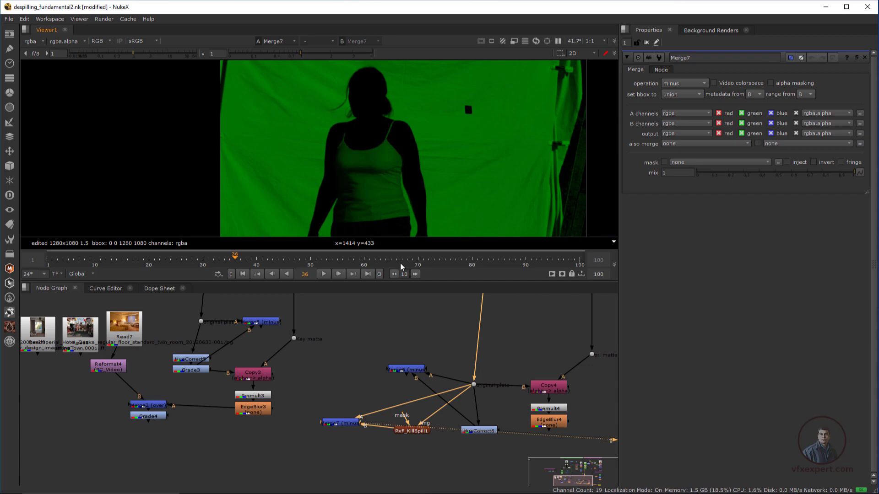
mouse_move(422, 436)
left_mouse_down()
mouse_move(424, 456)
mouse_move(408, 444)
left_mouse_up()
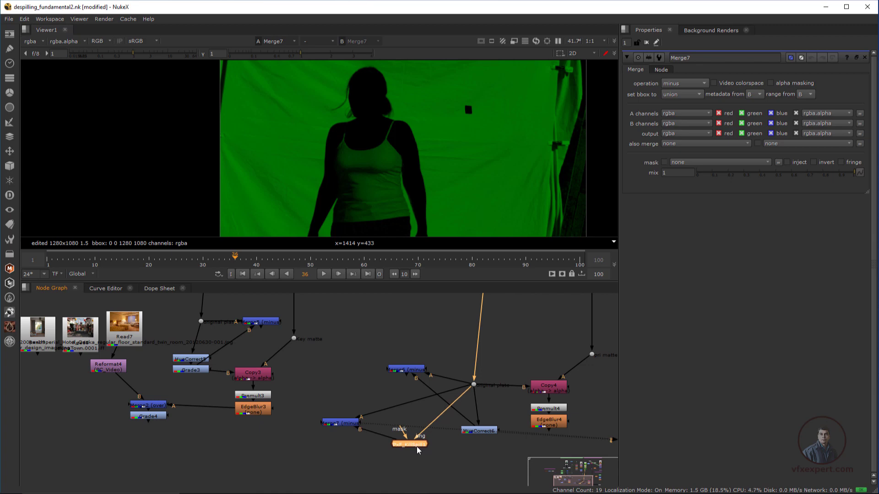
left_click(485, 435)
scroll(479, 439, "up", 3)
left_click(432, 459)
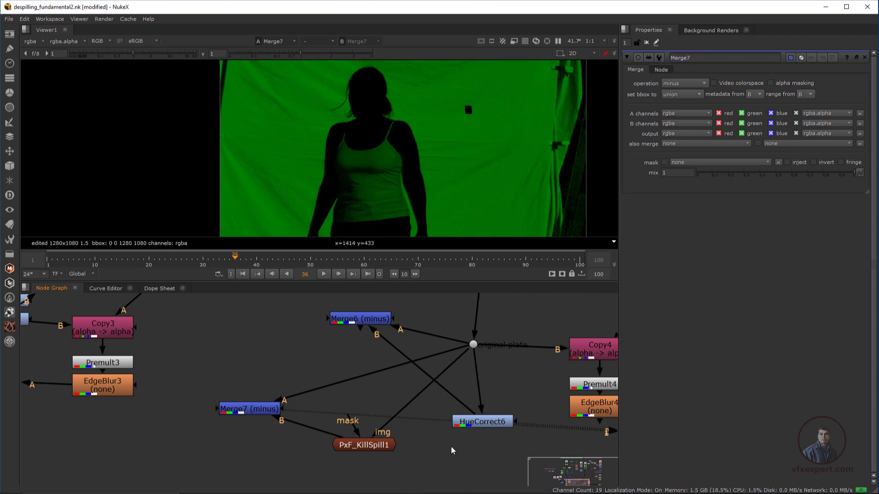
Sample rectangular regions over the tank top in the Merge7 difference, and clear the samples.
left_click_drag(333, 136, 373, 234, "ctrl+shift")
left_click_drag(343, 135, 387, 234, "ctrl+shift")
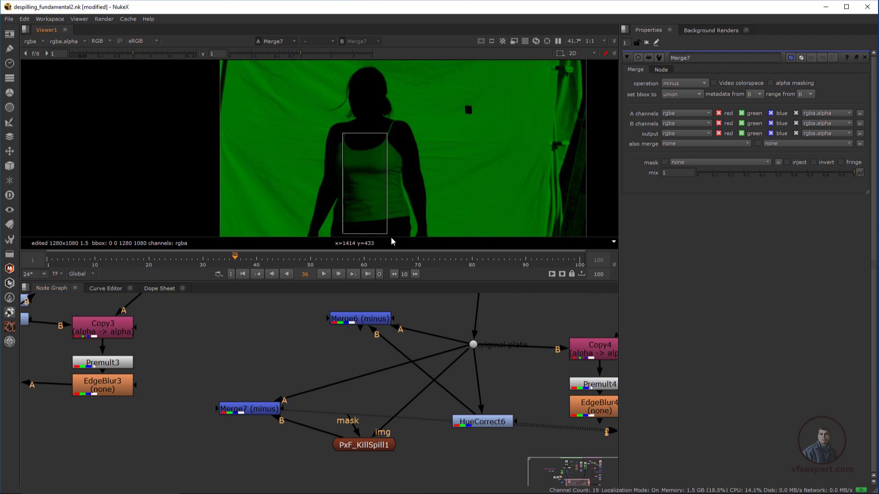
right_click(351, 154, "ctrl")
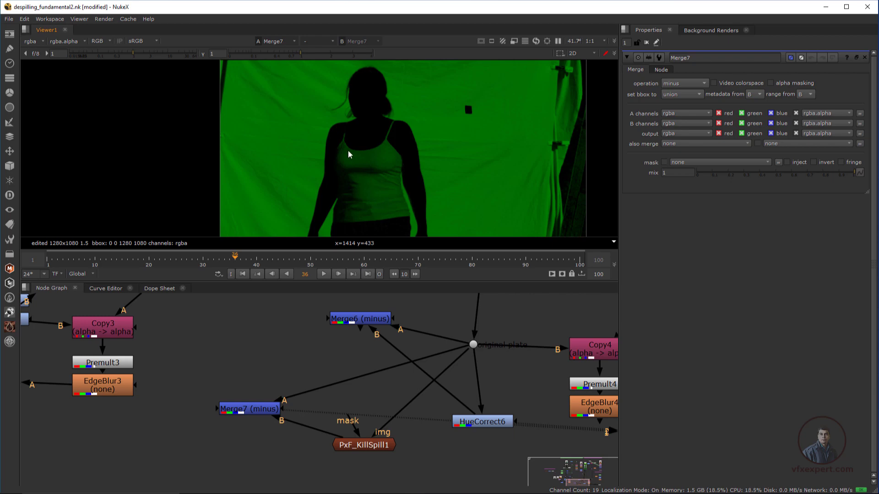
left_click_drag(349, 154, 382, 202, "ctrl+shift")
right_click(382, 202, "ctrl")
Delete the PxF_KillSpill1 node and view the Merge6 difference of the original plate and HueCorrect6.
left_click(381, 447)
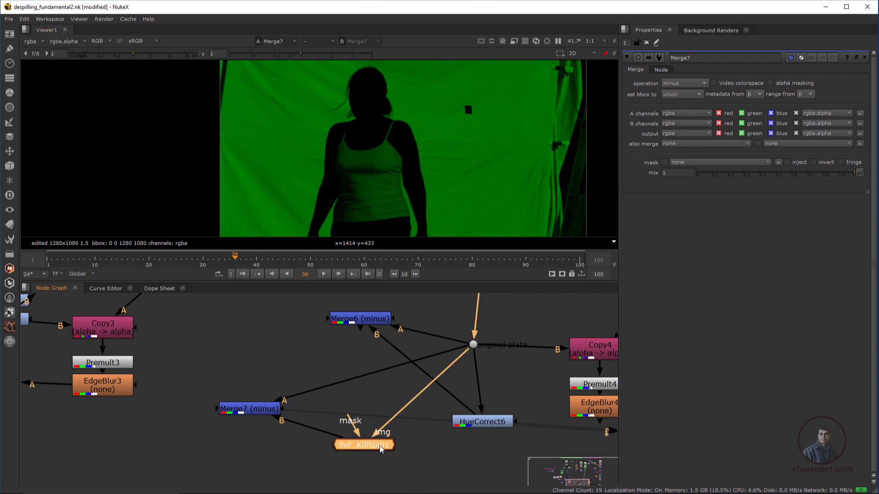
key("Delete")
left_click_drag(490, 423, 468, 412)
double_click(467, 411)
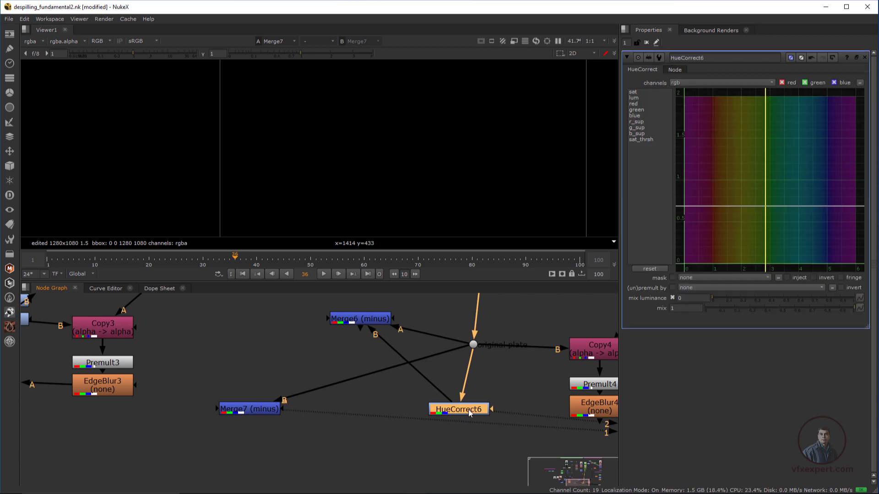
left_click(360, 318)
key("1")
scroll(415, 395, "down", 3)
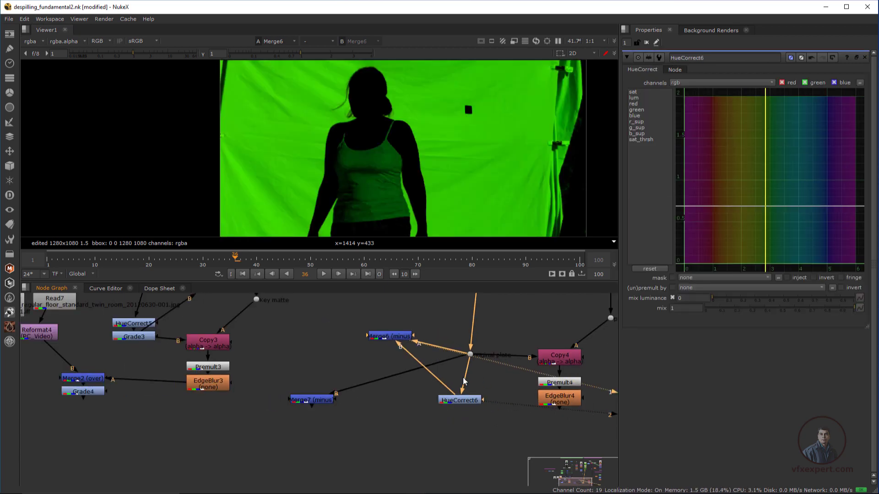
Shift HueCorrect6 slightly in the graph and examine the tank top in the Merge6 difference up close.
scroll(415, 394, "up", 5)
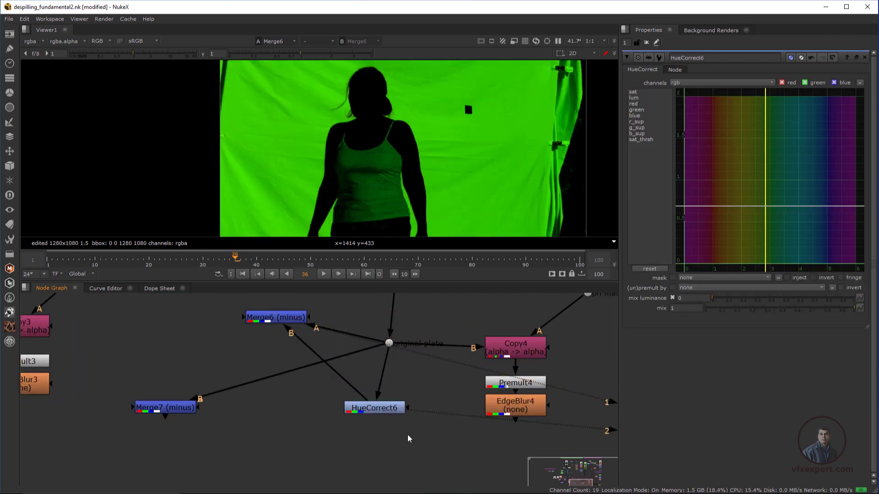
left_click(376, 422)
left_click(412, 393)
left_click_drag(376, 423, 425, 389)
scroll(386, 182, "up", 2)
middle_click_drag(411, 183, 414, 145)
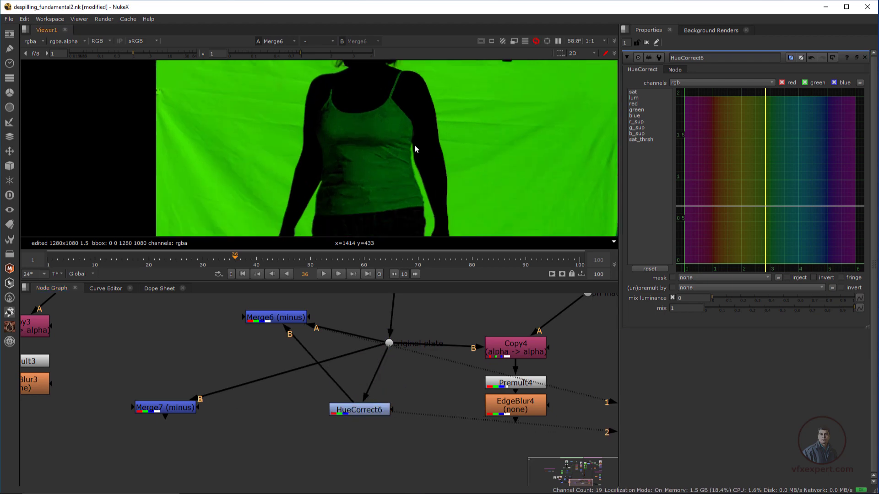
scroll(412, 172, "down", 2)
middle_click_drag(412, 177, 412, 171)
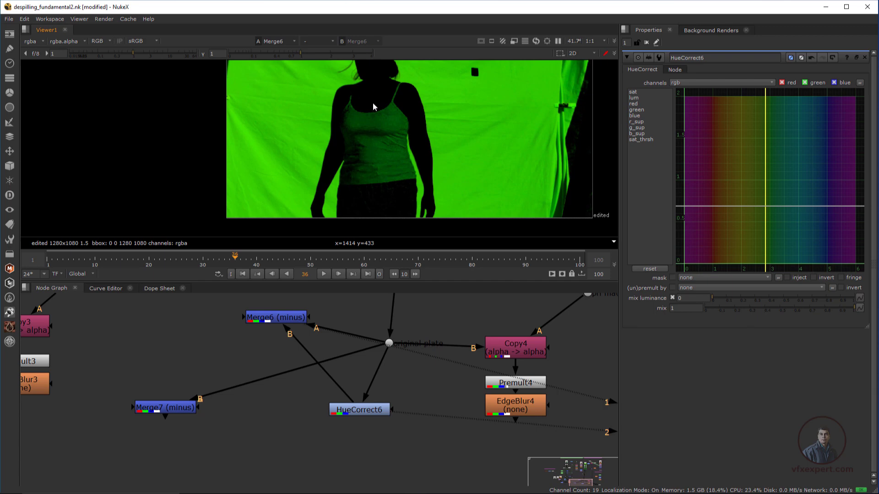
Add a Roto node near HueCorrect6 and draw a closed Bezier shape around the subject's tank top.
left_click(411, 383)
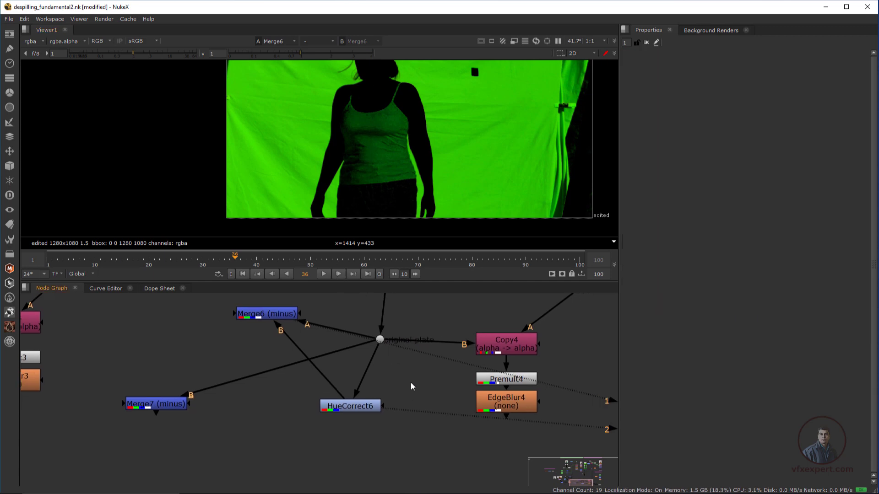
key("o")
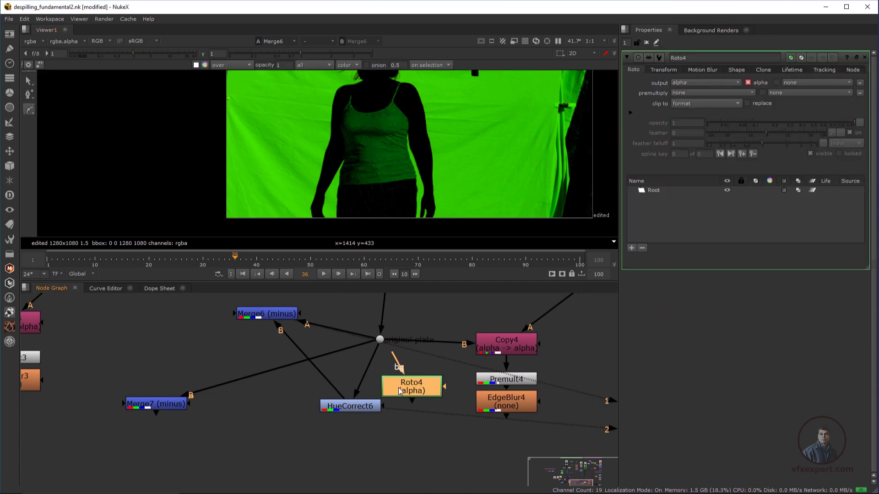
scroll(366, 185, "up", 3)
left_click(338, 219)
left_click_drag(342, 177, 347, 139)
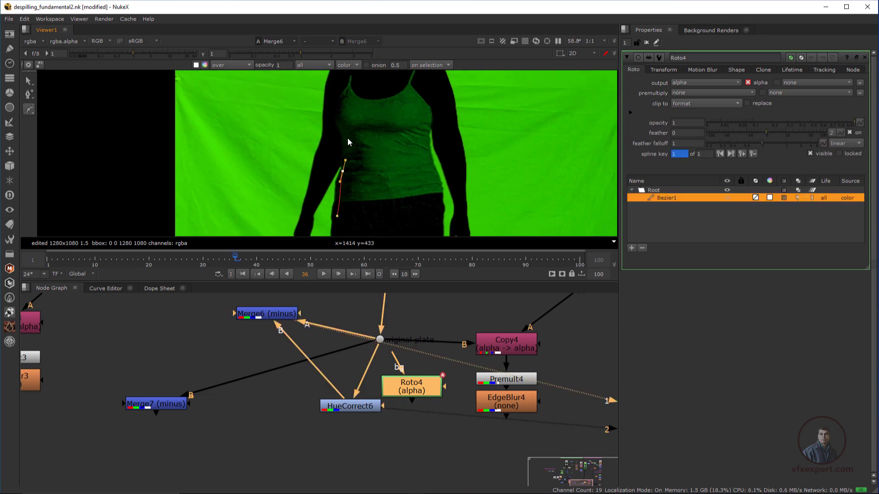
left_click(339, 131)
left_click(335, 114)
left_click(345, 98)
middle_click_drag(345, 96, 346, 138)
left_click(347, 120)
left_click(378, 117)
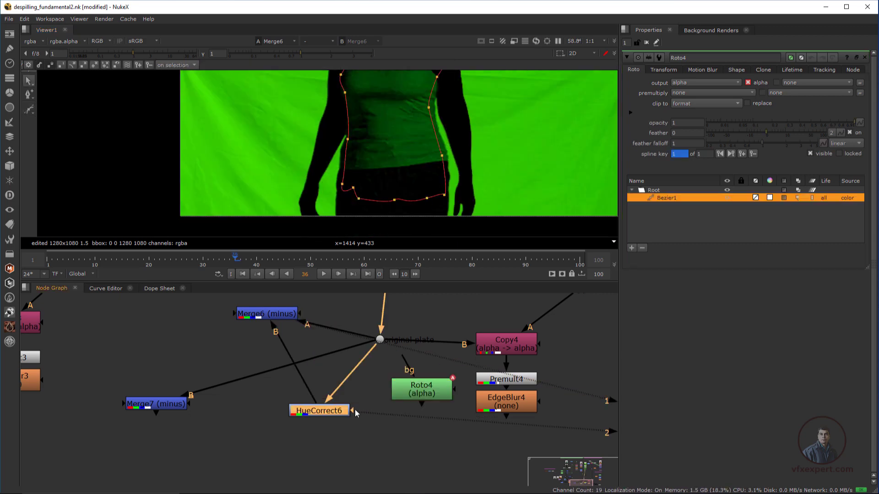
Connect Roto4 as HueCorrect6's mask with its Bezier shape inverted, and place the Roto node below HueCorrect6.
left_click_drag(355, 409, 428, 389)
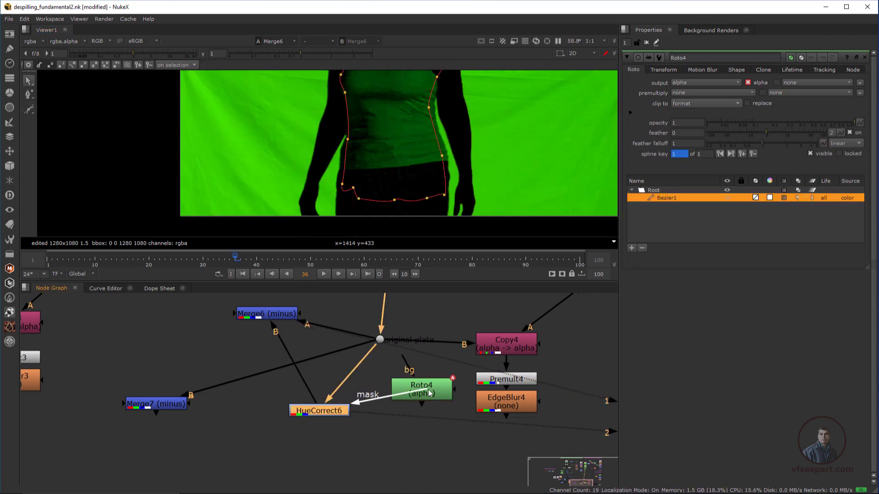
left_click(413, 398)
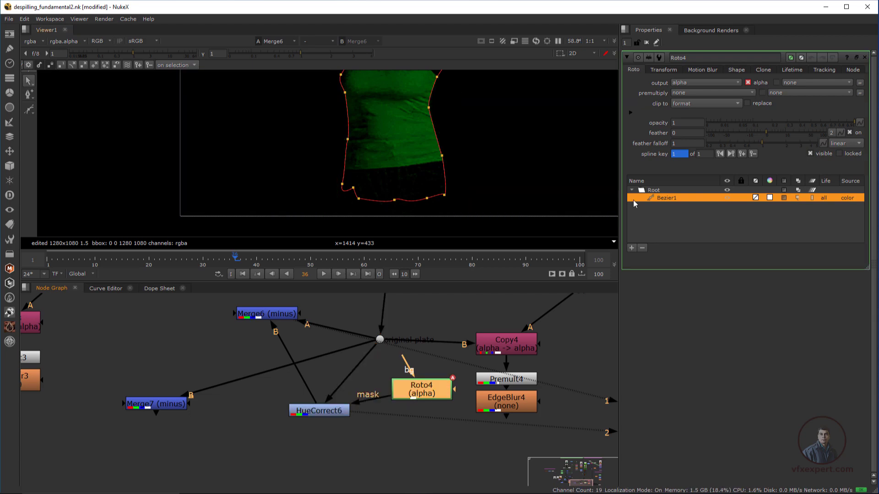
left_click(736, 70)
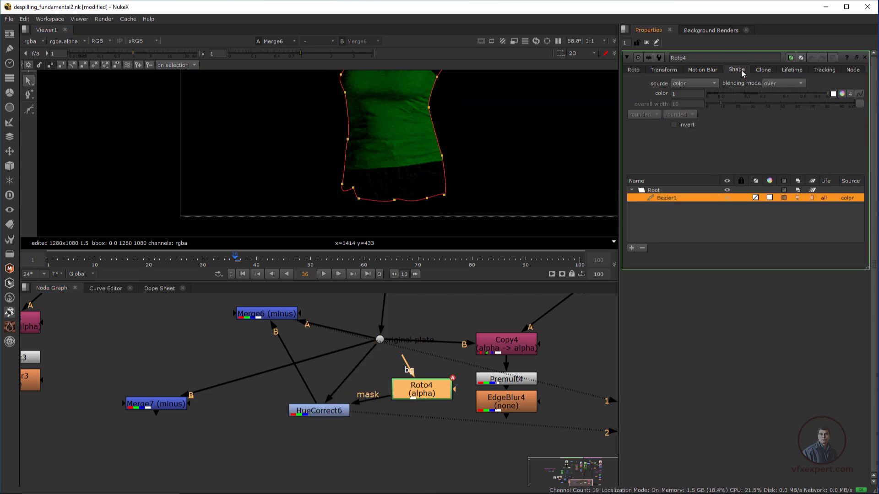
left_click(673, 125)
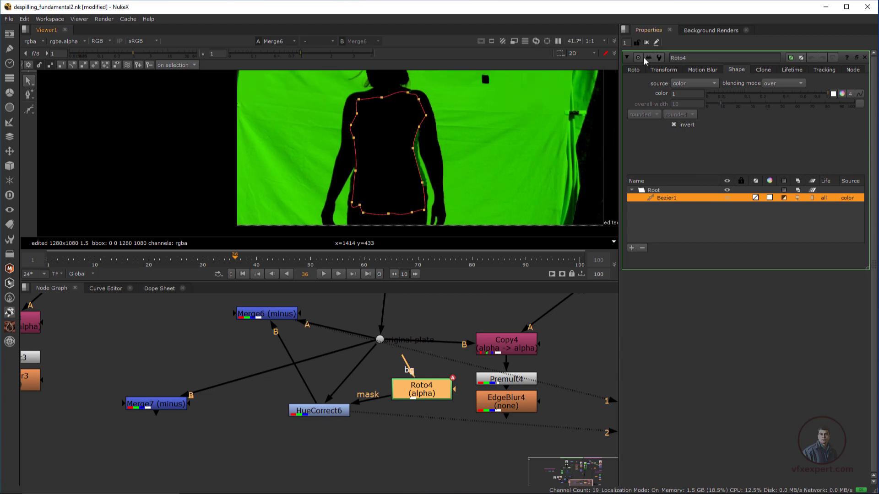
left_click(646, 42)
scroll(410, 135, "down", 1)
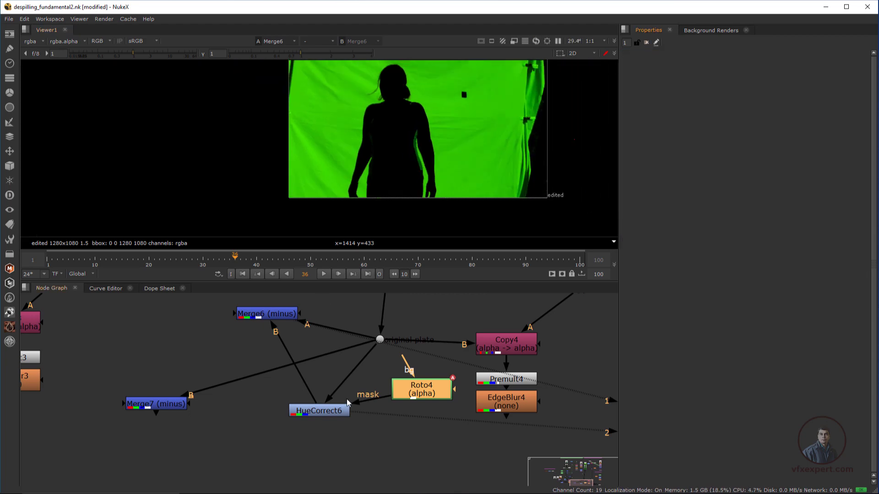
middle_click_drag(348, 403, 314, 413)
left_click_drag(393, 406, 268, 459)
View the EdgeBlur4 result and examine the green spill along the keyed subject's arms, hair and tank top.
left_click(477, 416)
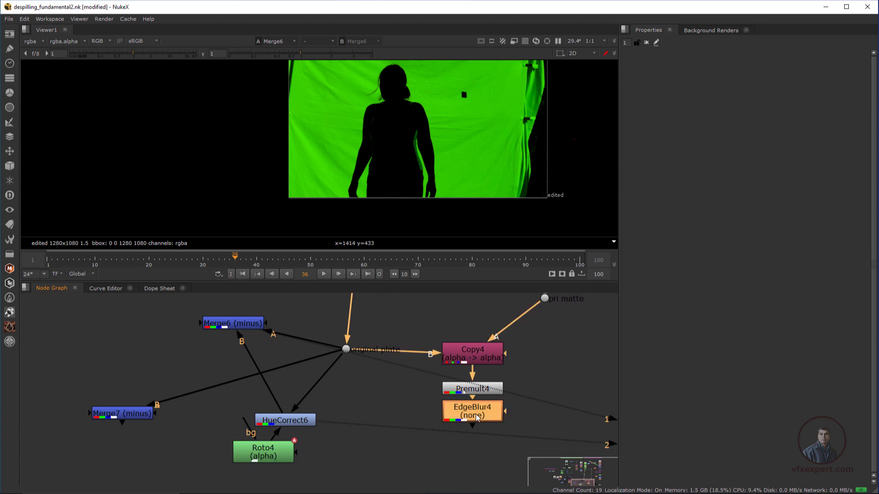
key("1")
scroll(403, 136, "up", 4)
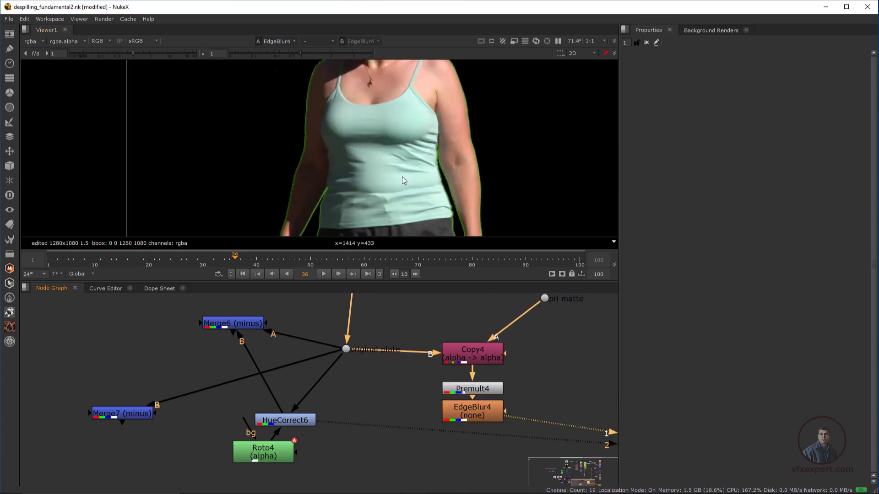
scroll(373, 180, "down", 3)
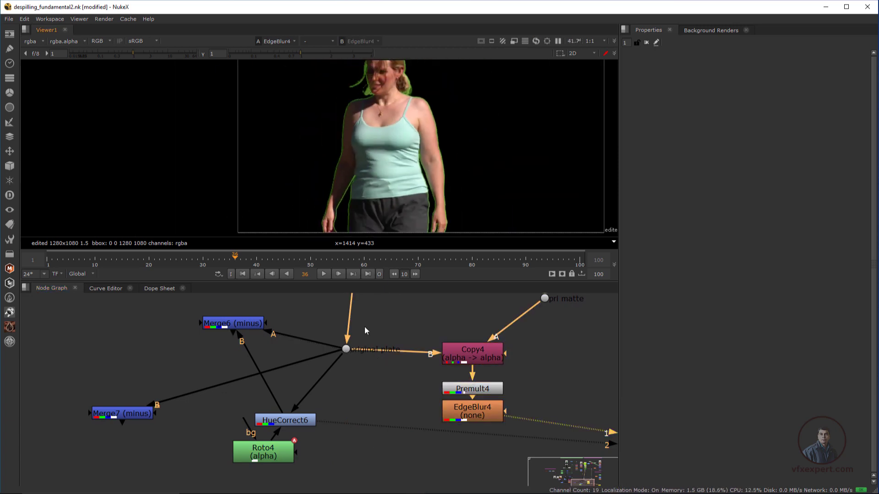
mouse_move(380, 397)
middle_mouse_down()
mouse_move(393, 399)
mouse_move(391, 392)
middle_mouse_up()
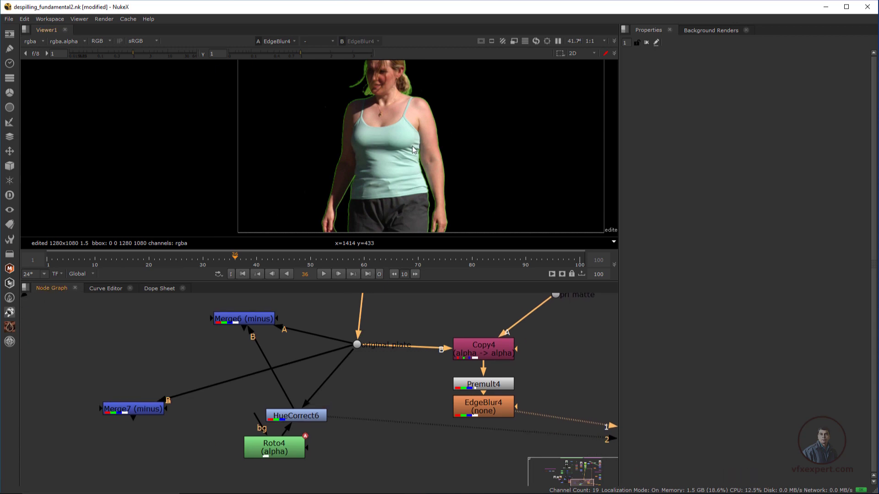
scroll(405, 167, "down", 1)
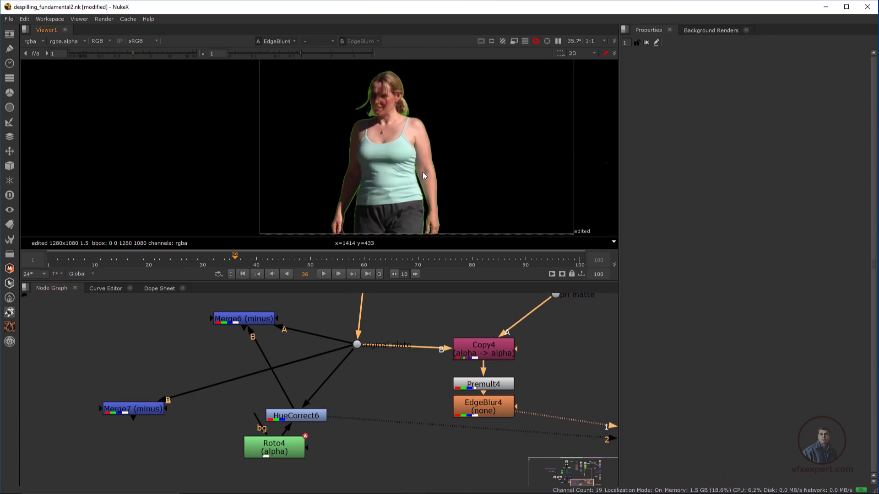
scroll(396, 151, "up", 2)
scroll(414, 140, "down", 2)
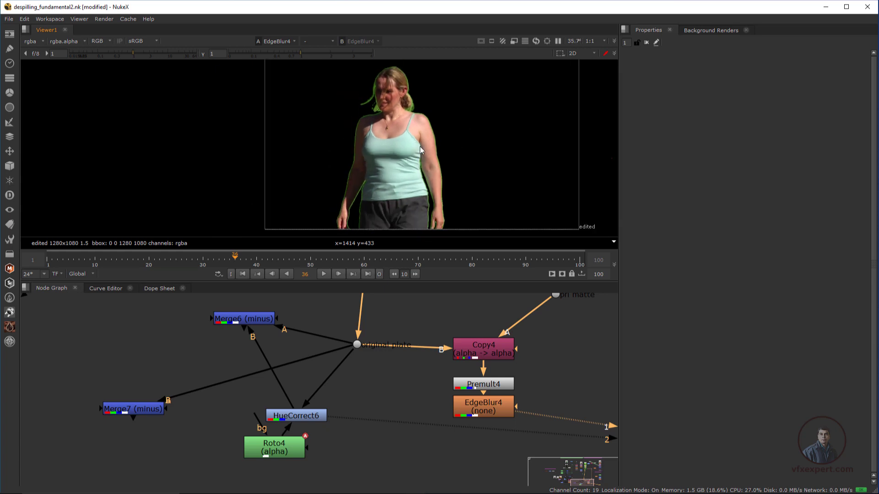
middle_click_drag(420, 147, 423, 133)
Feed Copy4's B input from HueCorrect6 instead of the original plate, and compare the keyed tank top with the original plate.
left_click_drag(311, 418, 309, 412)
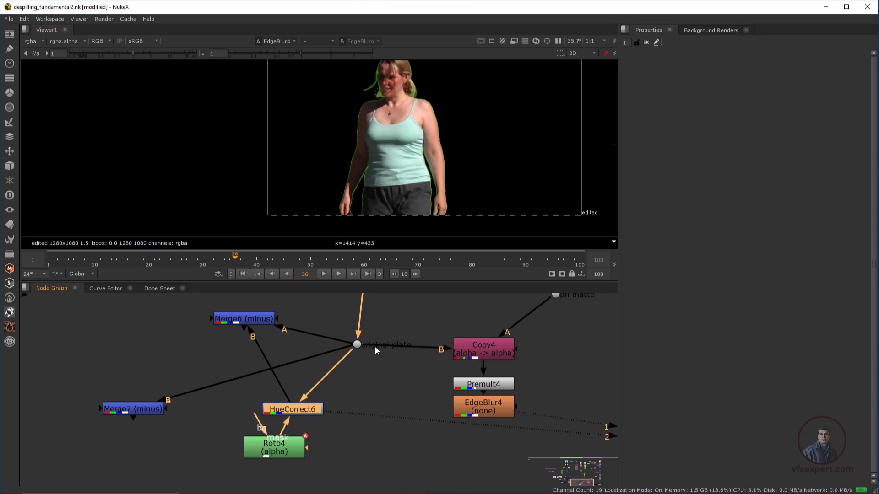
left_click_drag(366, 345, 317, 411)
scroll(410, 132, "up", 4)
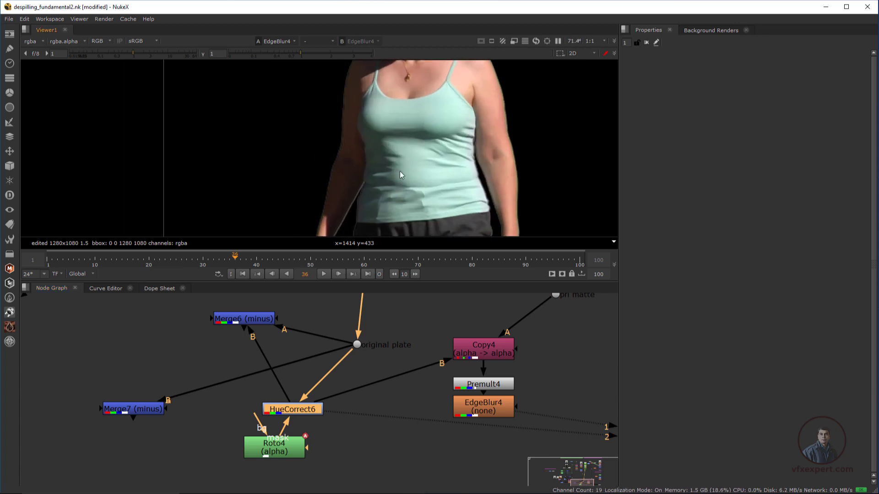
left_click(358, 345)
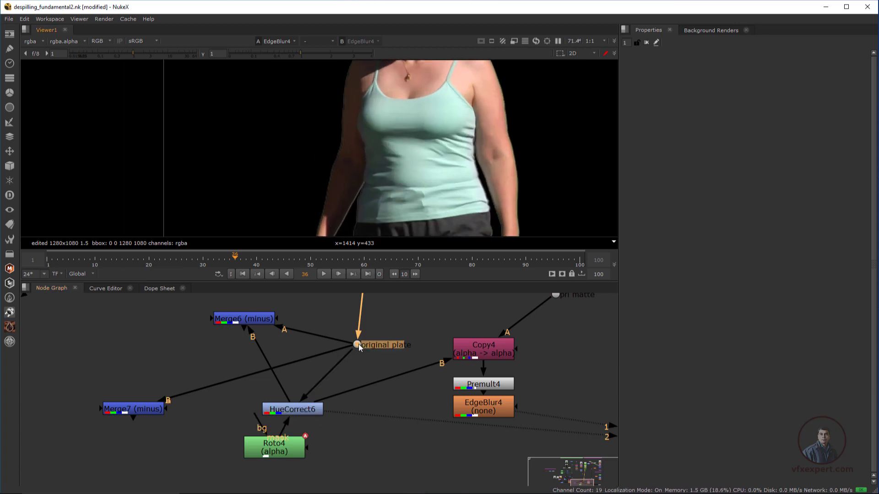
key("2")
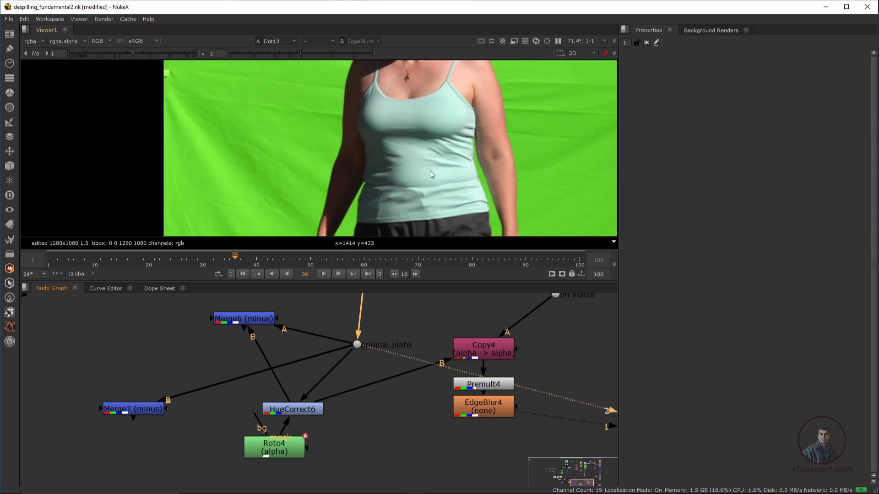
Compare the EdgeBlur4 result with the original plate, examining the tank top's color.
key("2")
key("1")
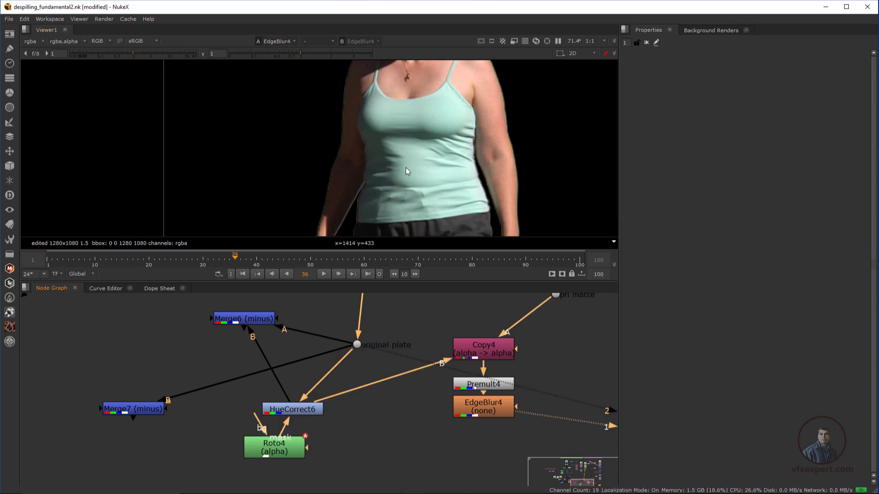
key("2")
key("1")
key("2")
key("1")
key("2")
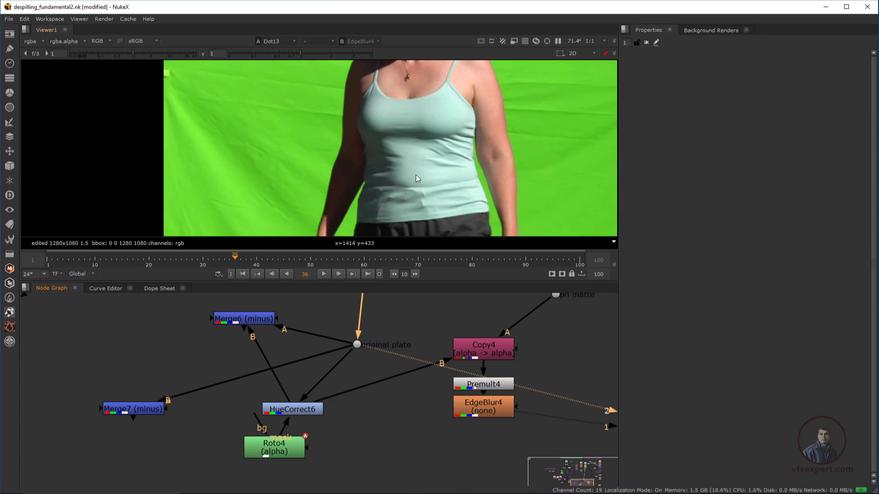
key("1")
key("2")
key("1")
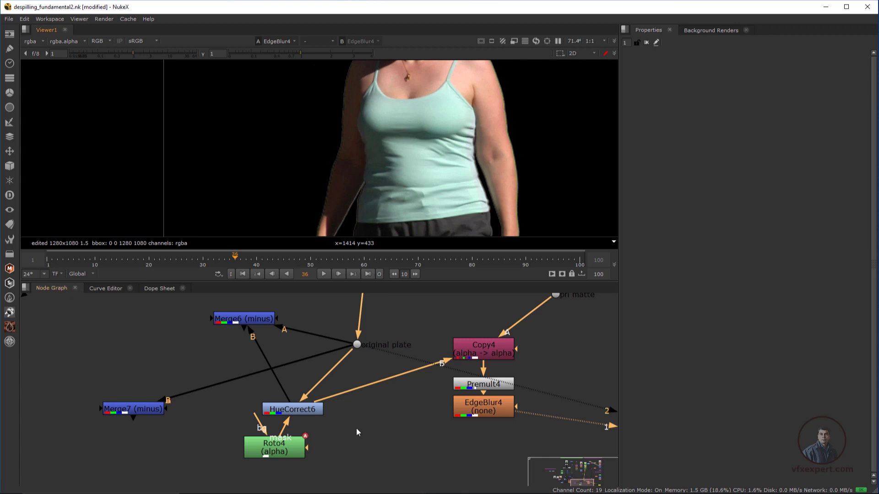
View HueCorrect6's output and open the Roto4 node's properties.
middle_click_drag(356, 427, 381, 423)
left_click_drag(320, 441, 399, 425)
left_click(331, 405)
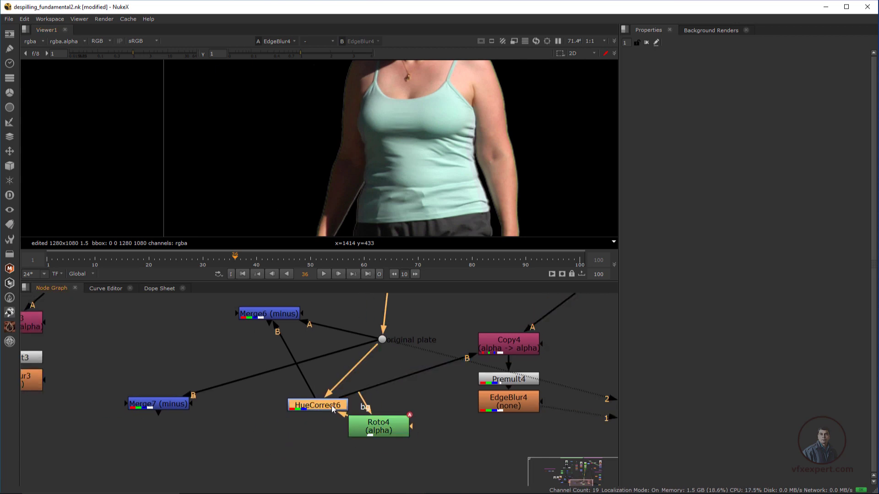
key("1")
double_click(396, 425)
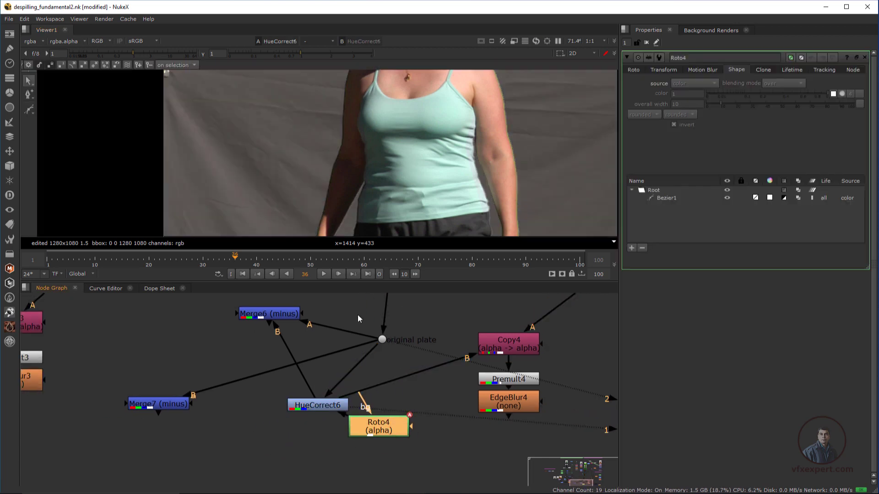
Select Roto4's Bezier shape and scrub the timeline towards frame 79 to check how well it follows the moving tank top.
scroll(414, 169, "down", 2)
middle_click_drag(388, 148, 386, 183)
middle_click_drag(461, 229, 405, 178)
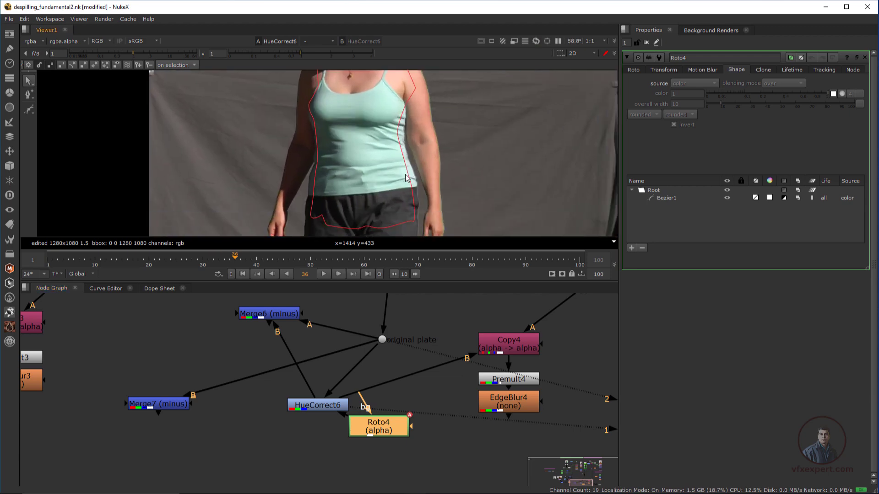
left_click(405, 178)
scroll(375, 80, "down", 2)
middle_click_drag(375, 80, 367, 84)
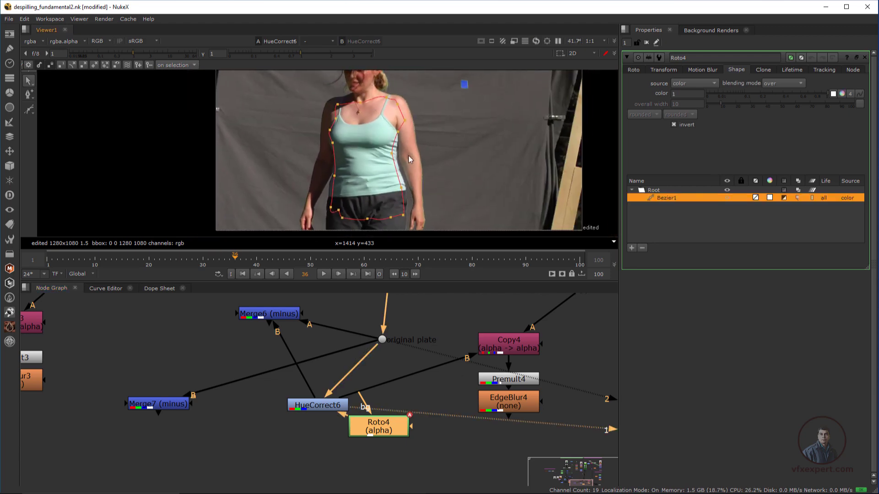
scroll(410, 160, "up", 1)
left_click_drag(243, 259, 466, 258)
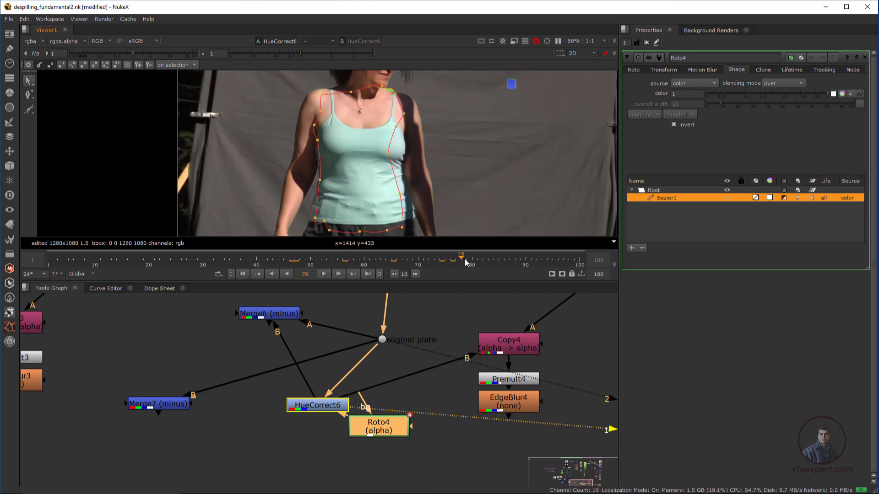
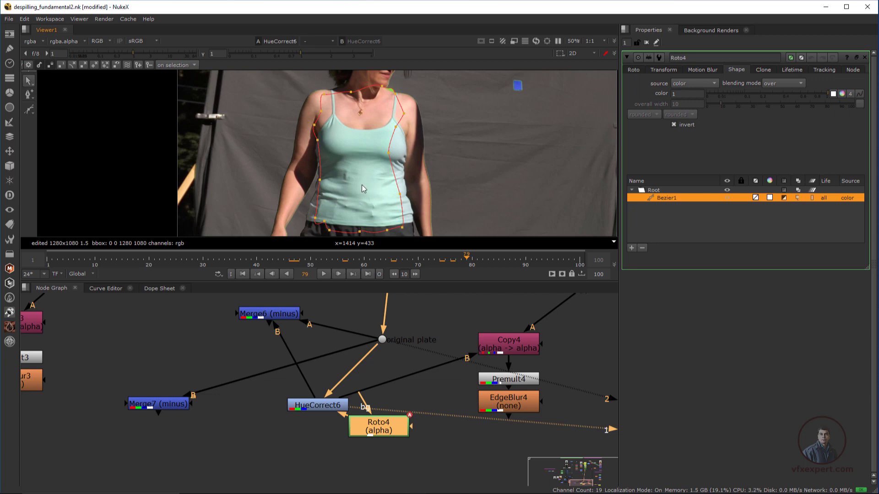
Disconnect Roto4 from HueCorrect6's mask input and leave the Roto node unattached below it.
scroll(361, 188, "down", 3)
left_click_drag(381, 432, 410, 458)
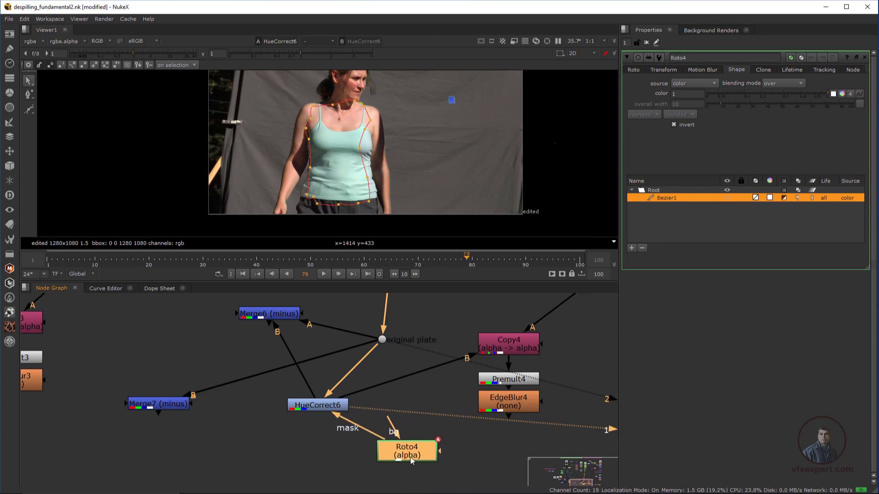
left_click(467, 457)
left_click(398, 461)
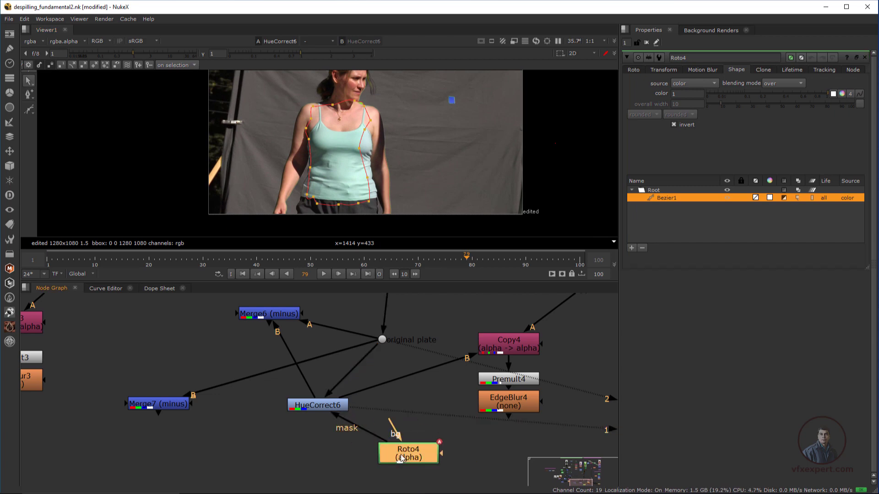
left_click_drag(336, 416, 373, 470)
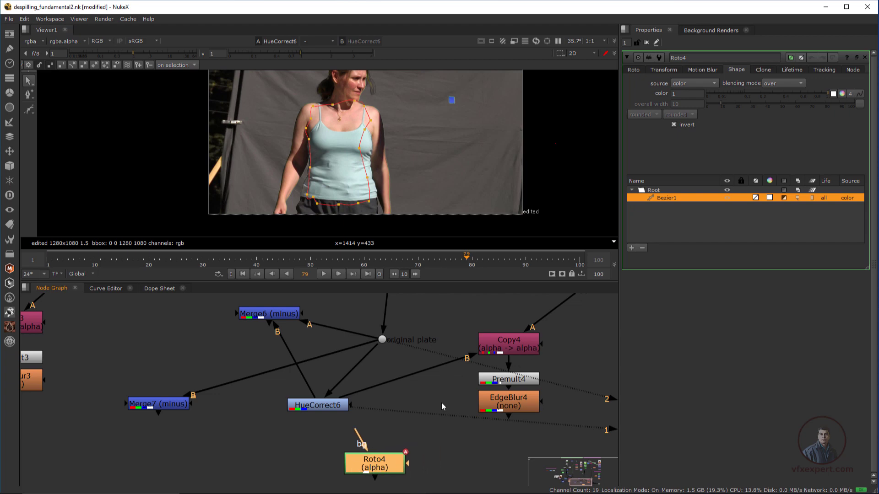
View the EdgeBlur4 result and move the restore backdrop with its nodes slightly away from the Copy4 branch.
scroll(441, 403, "down", 4)
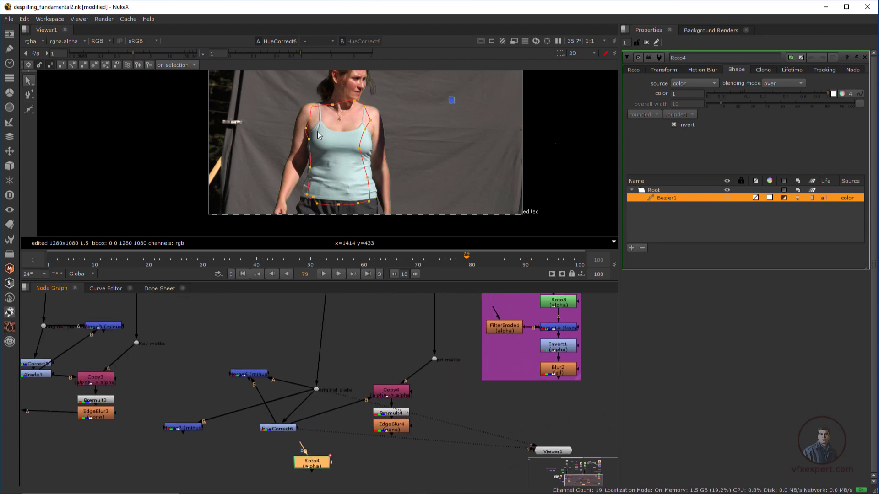
scroll(321, 402, "up", 3)
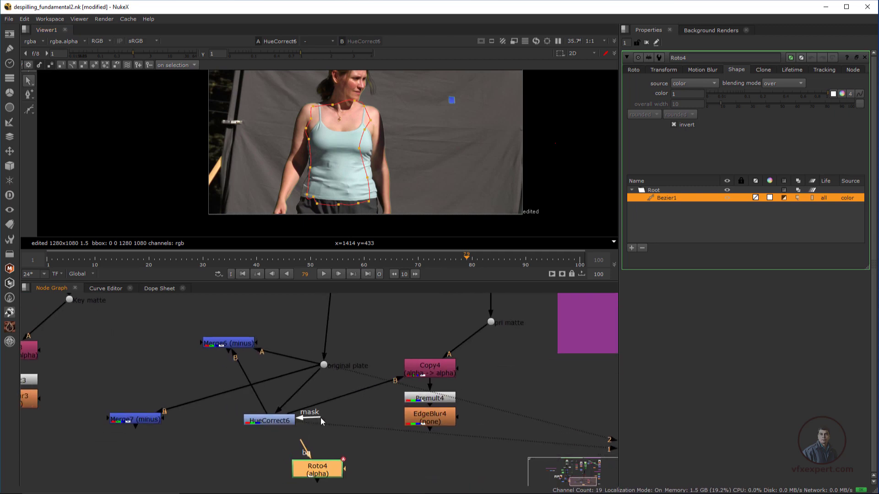
scroll(311, 423, "down", 4)
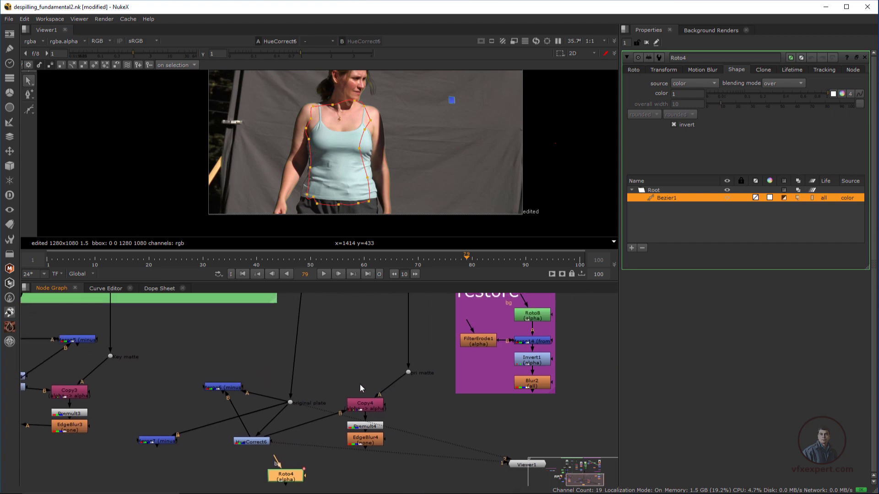
scroll(364, 379, "down", 2)
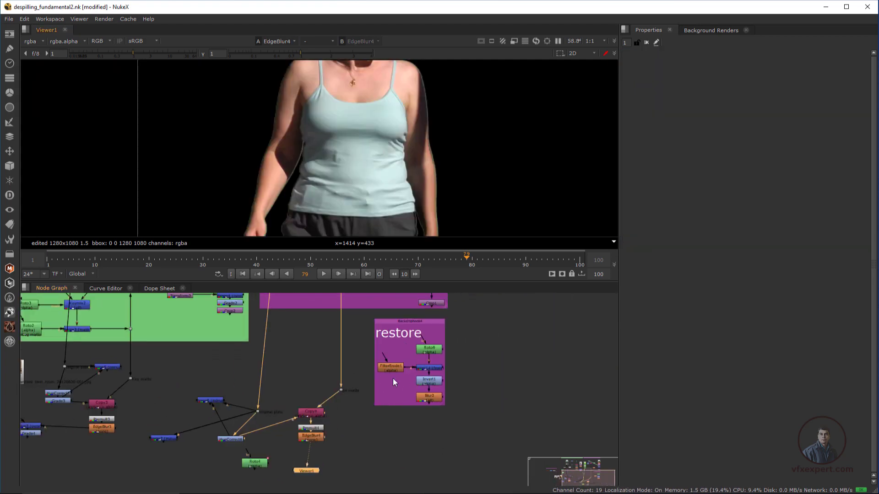
scroll(463, 412, "up", 3)
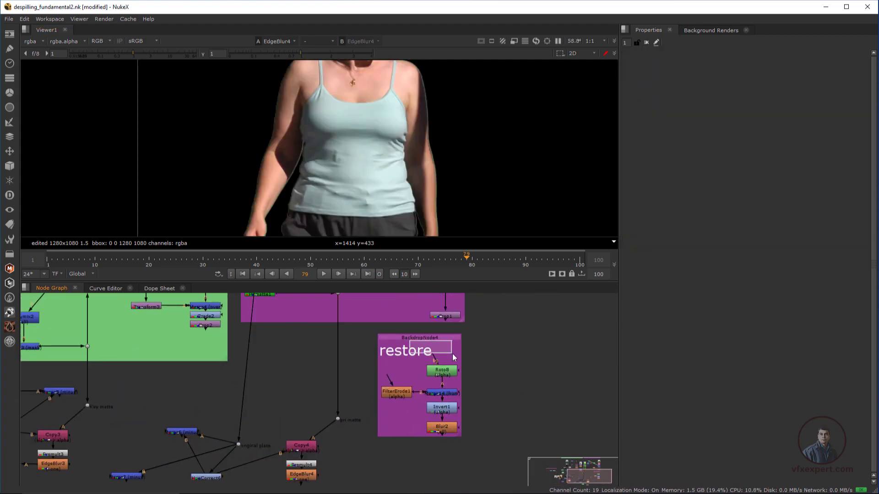
left_click_drag(426, 337, 475, 357)
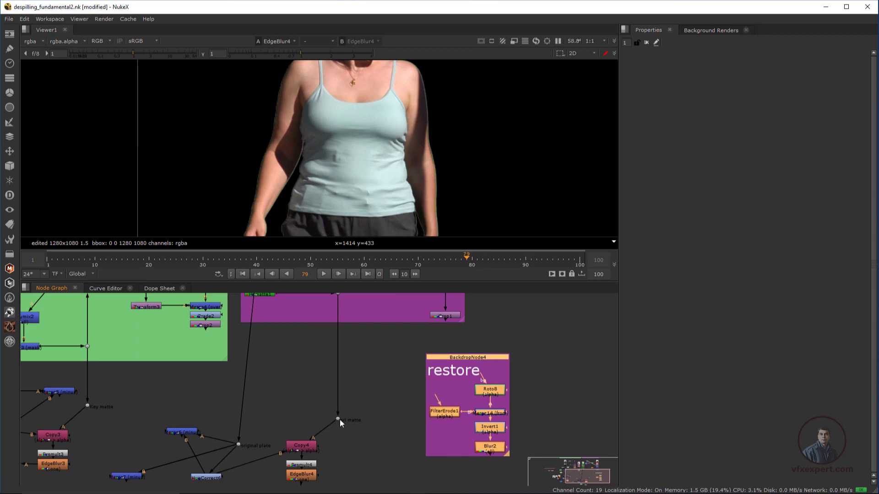
View the pri matte dot above Copy4 and examine its alpha channel with the frame fitted.
left_click(337, 419)
key("1")
key("f")
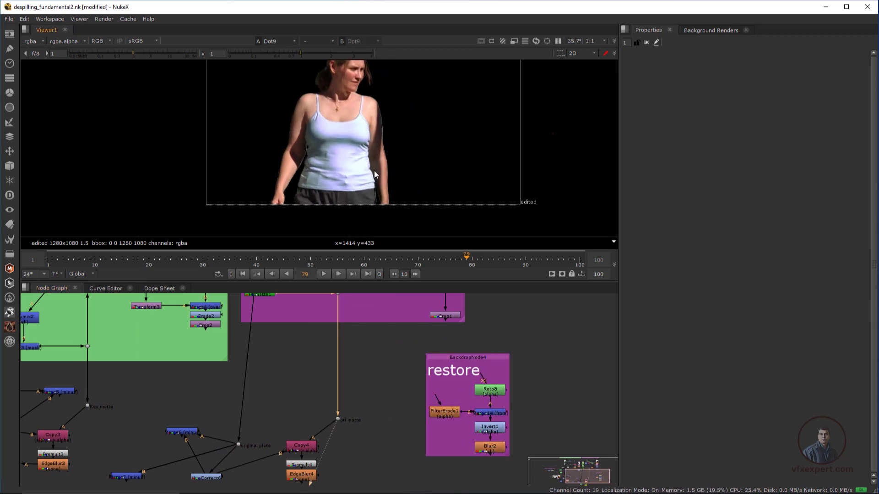
key("a")
scroll(371, 172, "up", 2)
scroll(366, 173, "down", 2)
scroll(357, 170, "up", 1)
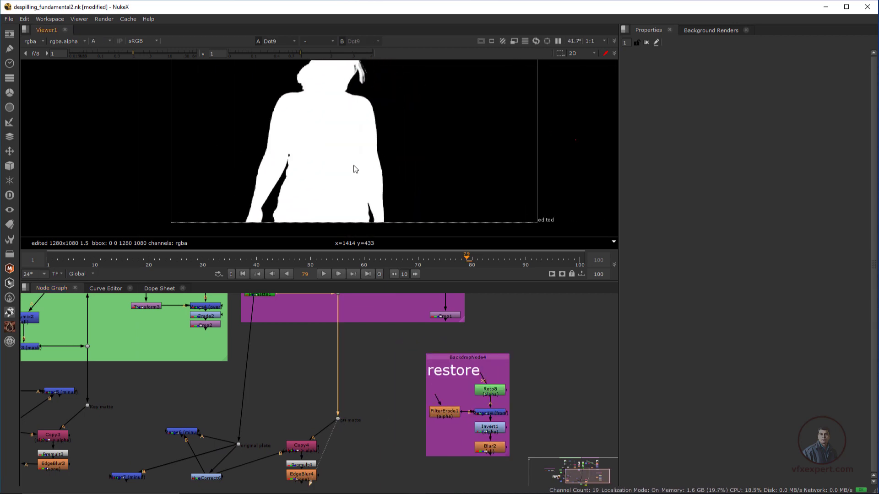
scroll(378, 383, "up", 1)
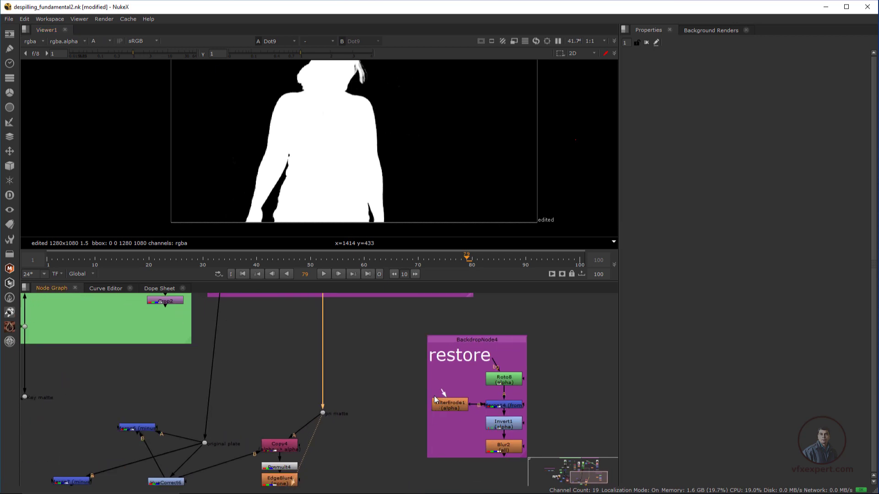
Connect the restore group's FilterErode1 input to the pri matte dot, and view the FilterErode1 and Blur2 results.
left_click_drag(435, 400, 323, 413)
left_click(448, 410)
key("1")
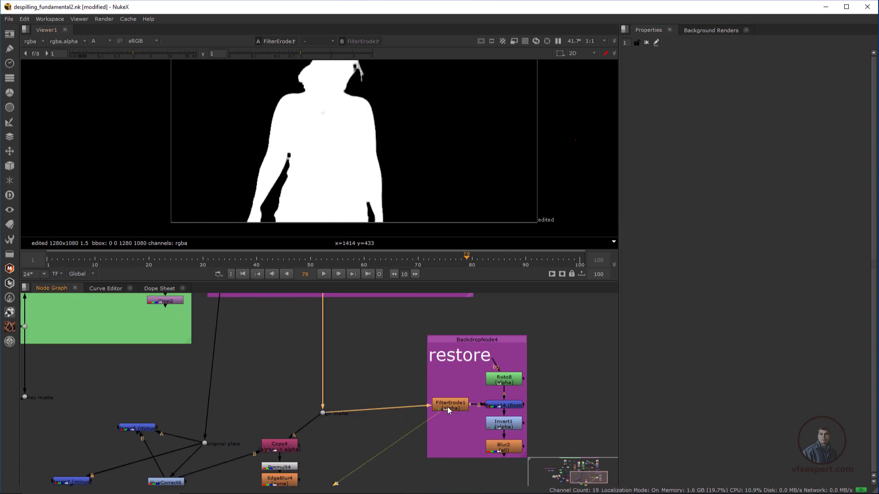
left_click(507, 453)
key("1")
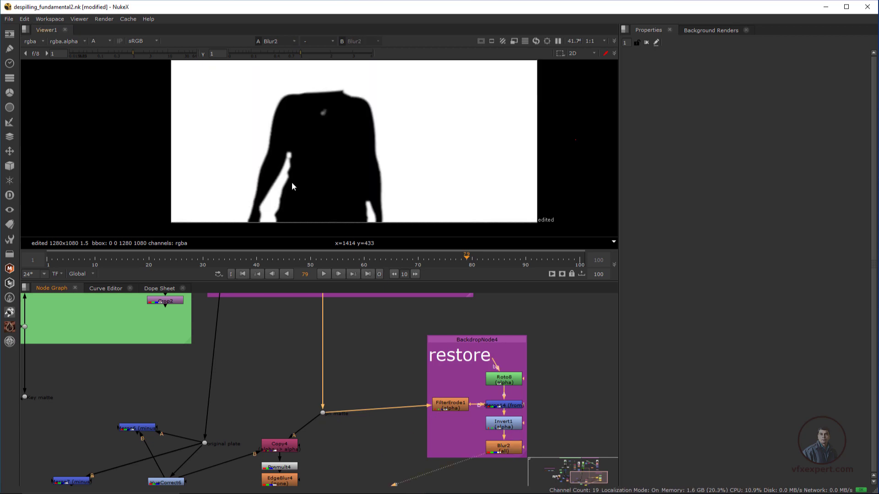
Examine the Blur2 restore matte over the torso, checking it at frames 60 and 55.
left_click_drag(291, 114, 379, 204)
left_click_drag(306, 117, 371, 196)
left_click_drag(275, 100, 338, 160)
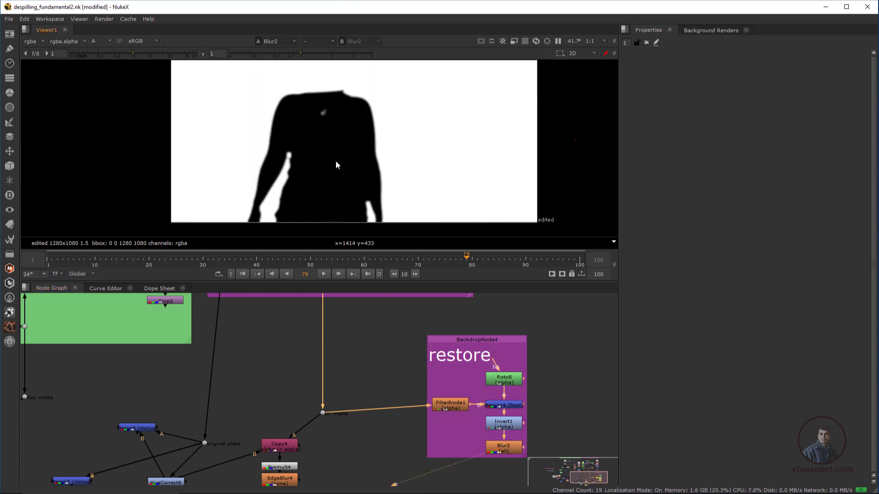
left_click(364, 261)
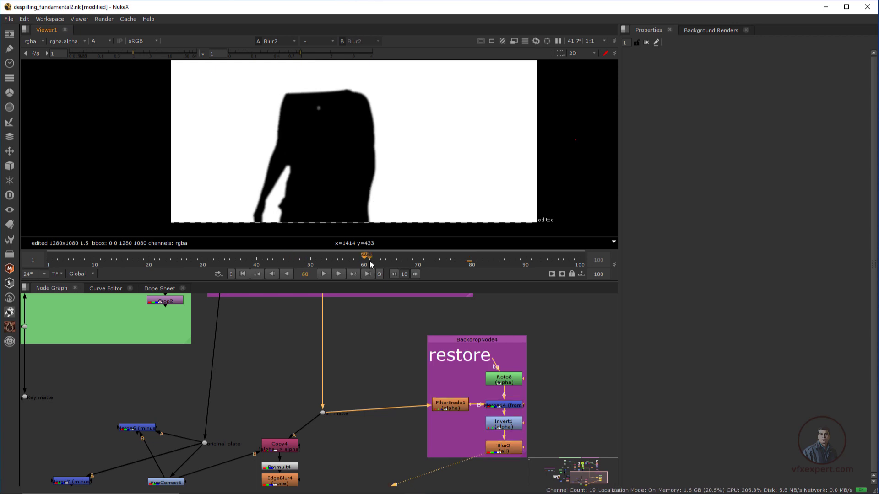
left_click_drag(371, 264, 337, 261)
scroll(409, 384, "down", 2)
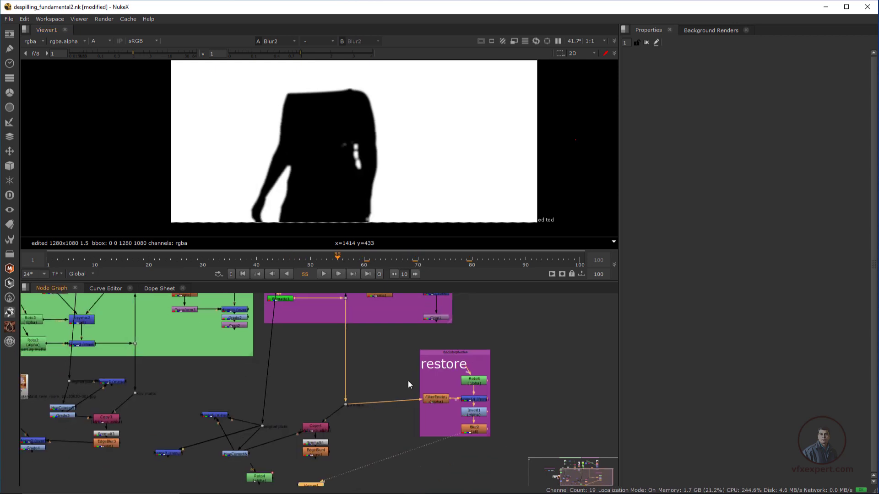
middle_click_drag(408, 380, 407, 354)
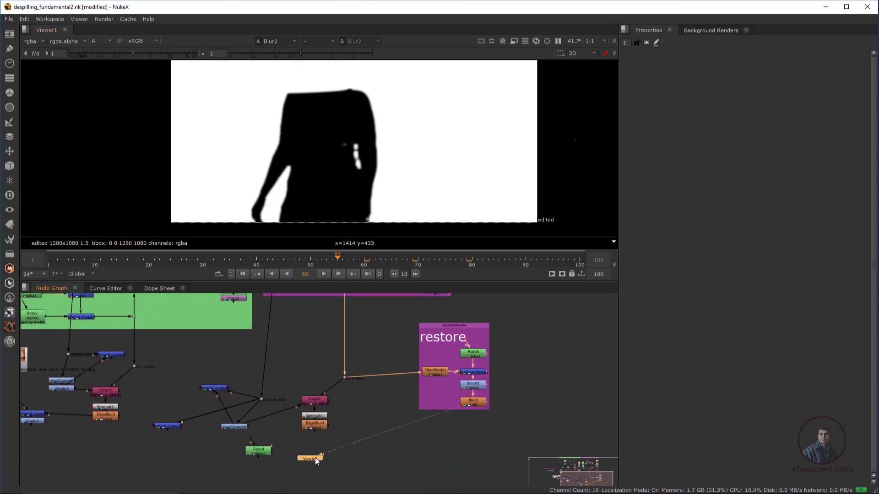
Move Roto4 out of the way and connect HueCorrect6's mask input to Blur2 in the restore group.
key("l")
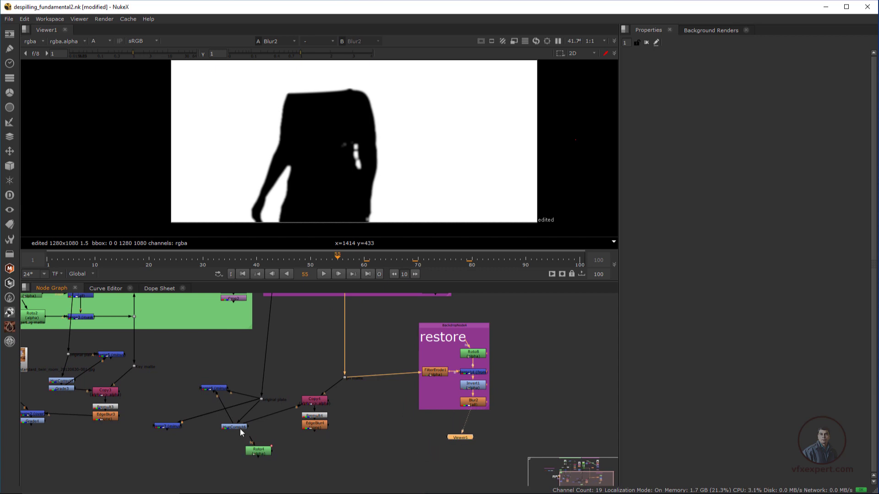
left_click_drag(263, 452, 278, 475)
left_click_drag(240, 426, 260, 428)
scroll(260, 428, "up", 2)
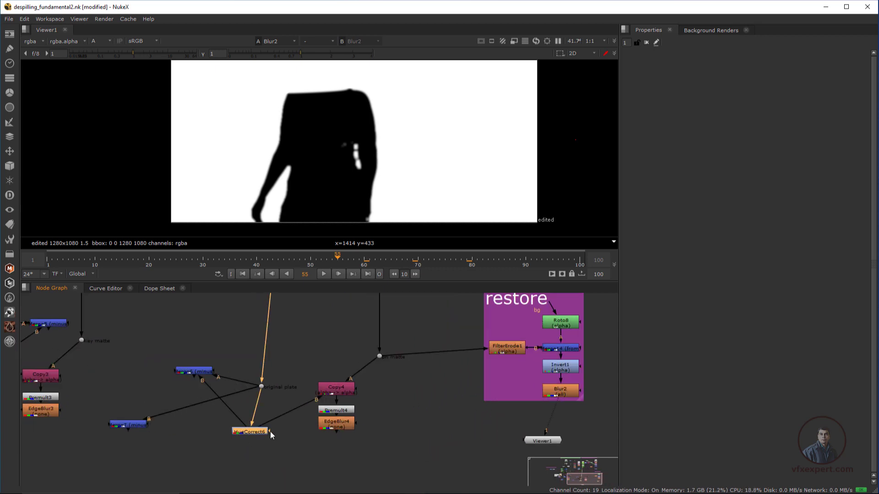
scroll(271, 443, "down", 1)
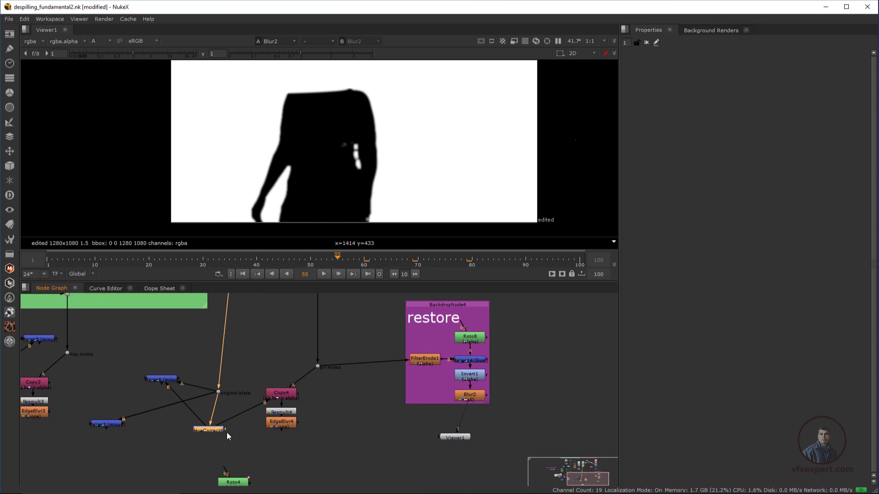
left_click_drag(225, 430, 463, 401)
Place the restore backdrop beside the Copy4 branch, and reposition Viewer1 and HueCorrect6 to tidy the connections.
left_click_drag(443, 308, 348, 388)
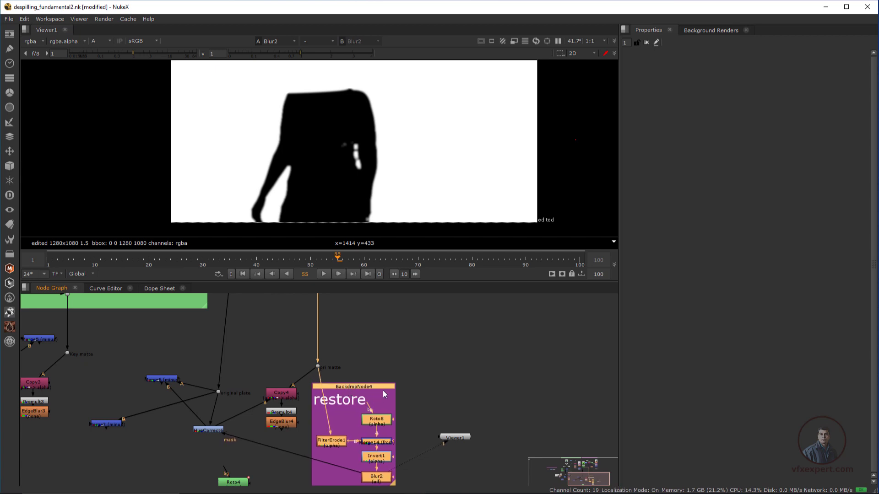
middle_click_drag(452, 440, 487, 396)
left_click_drag(487, 396, 305, 469)
scroll(326, 415, "up", 1)
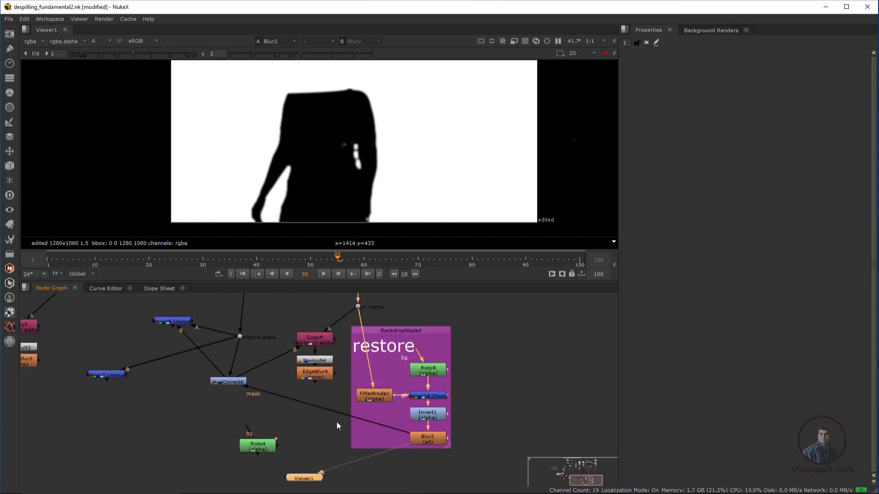
middle_click_drag(337, 422, 340, 429)
left_click_drag(244, 391, 241, 417)
View the EdgeBlur4 result in full color and examine the tank top and arms up close.
left_click(319, 389)
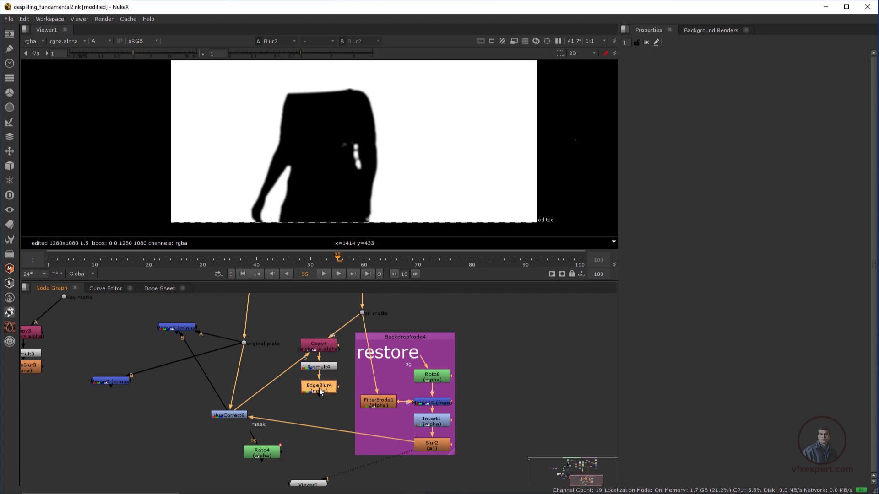
key("1")
middle_click_drag(396, 165, 412, 178)
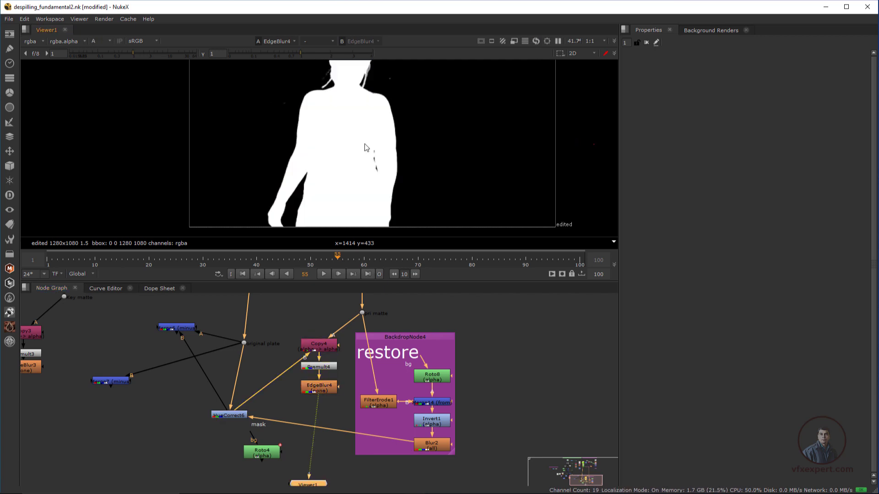
key("a")
scroll(364, 142, "up", 5)
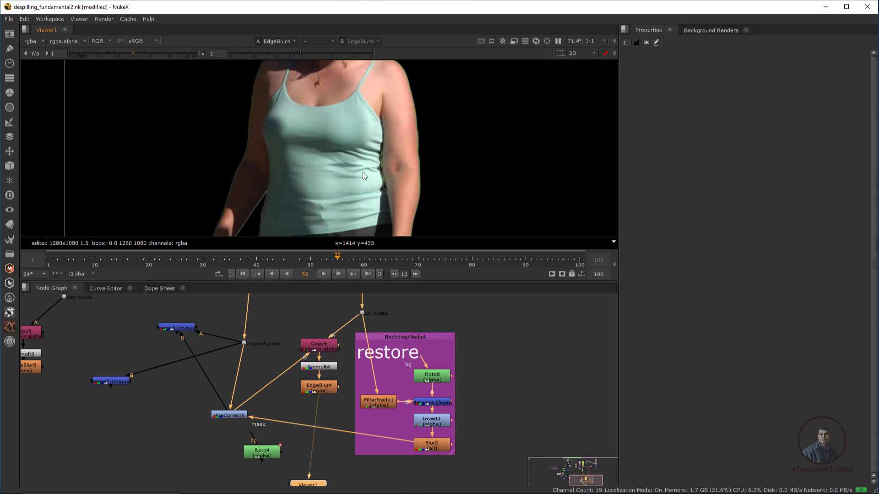
Compare the tank top's color between the original plate dot and the EdgeBlur4 result.
scroll(307, 149, "up", 1)
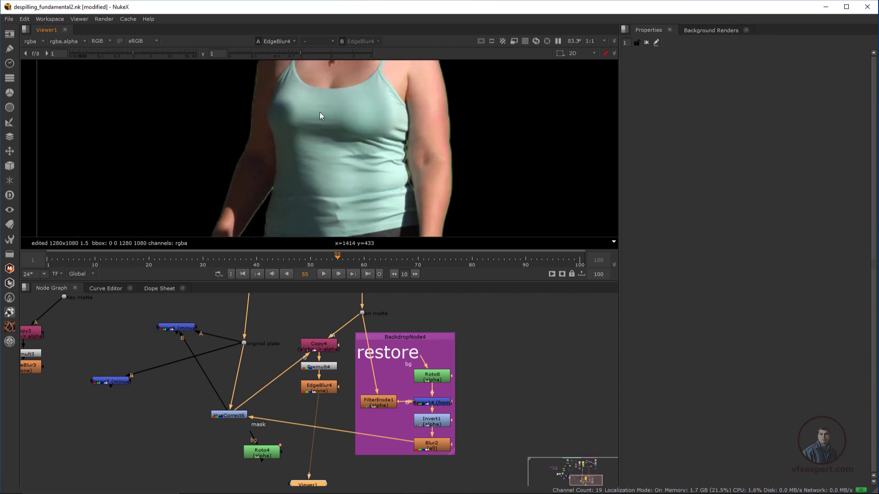
left_click_drag(361, 199, 366, 208)
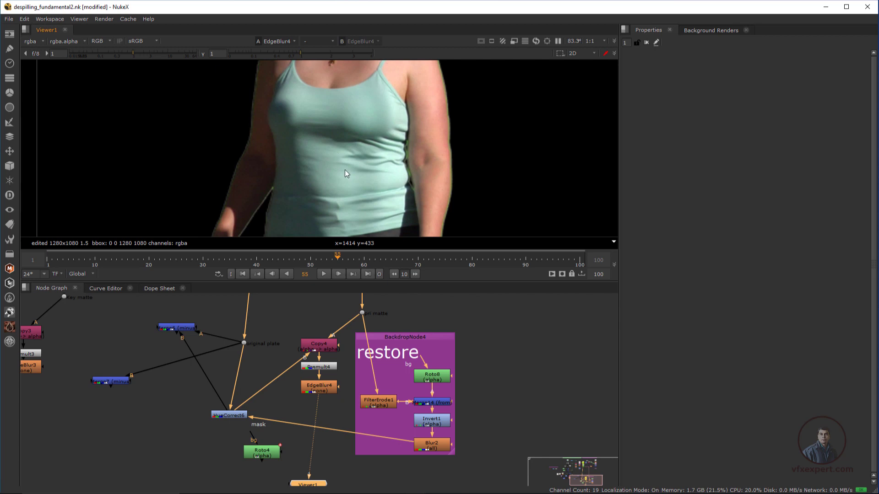
left_click(244, 343)
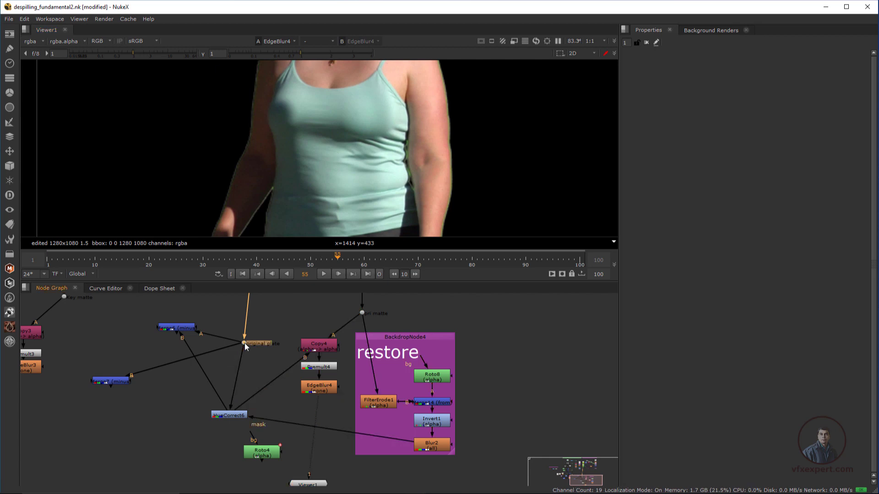
key("1")
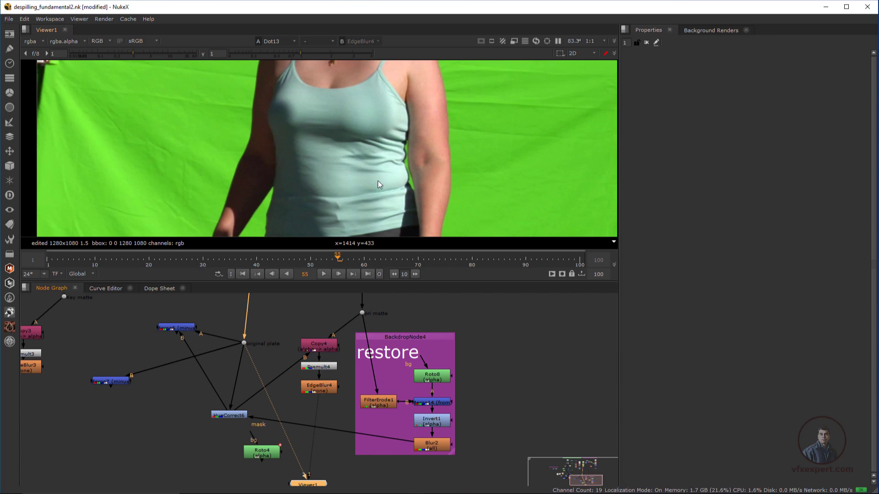
middle_click_drag(338, 423, 337, 399)
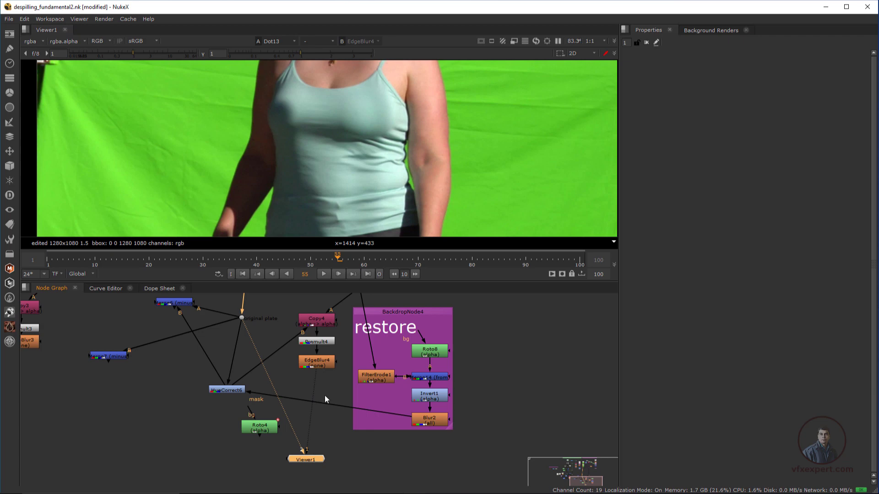
left_click_drag(306, 459, 311, 440)
left_click(323, 363)
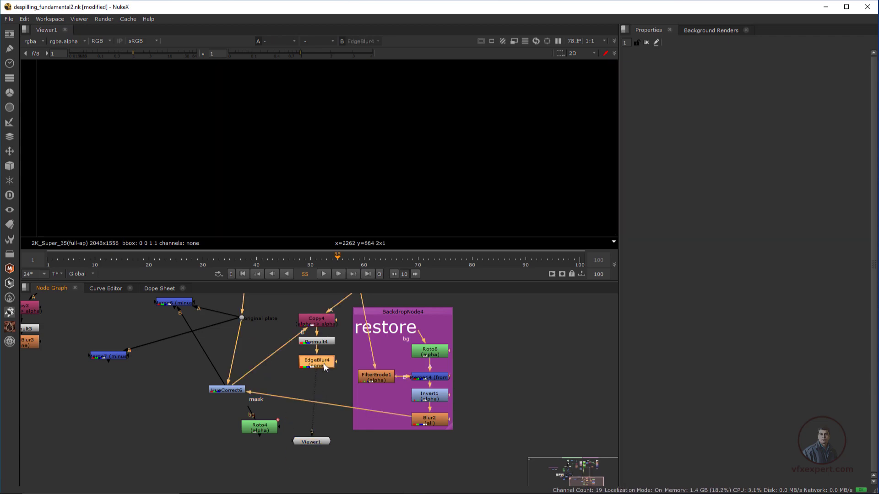
key("1")
scroll(344, 163, "down", 3)
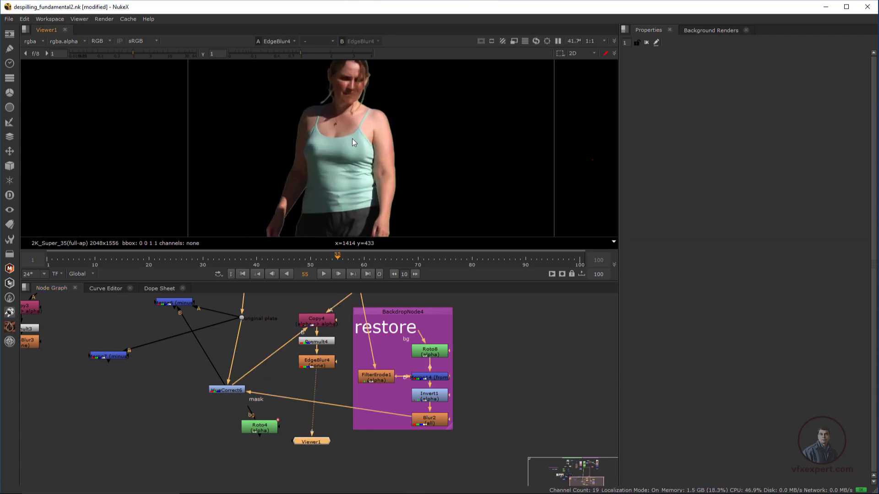
scroll(278, 376, "down", 1)
Move Roto4 further away from the mask connection and shift HueCorrect6 under the original plate dot.
middle_click_drag(279, 376, 359, 390)
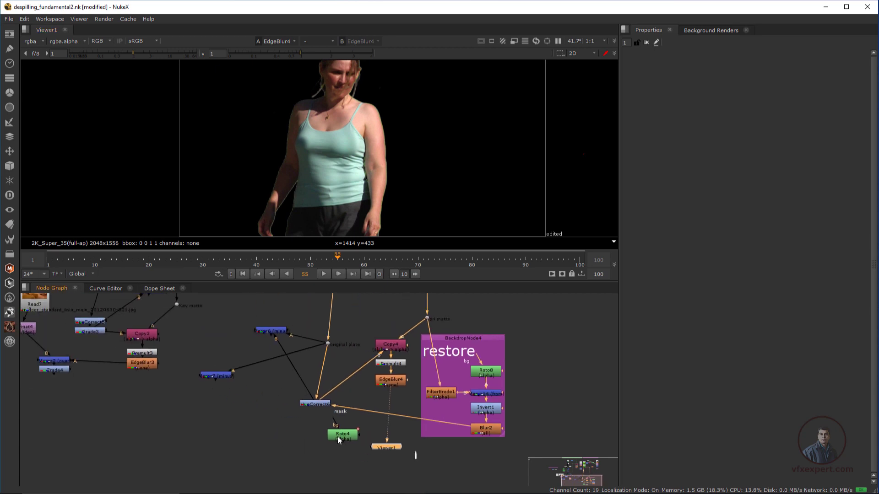
left_click_drag(337, 436, 318, 443)
left_click_drag(316, 404, 329, 408)
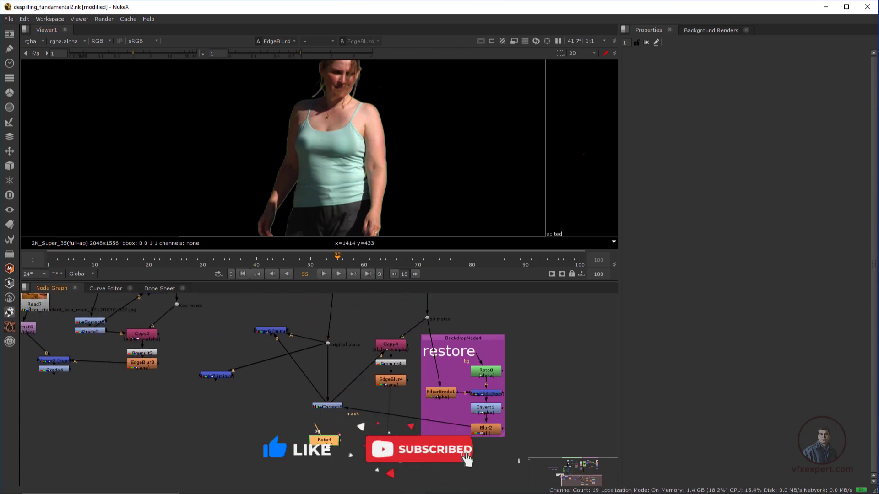
Copy the chinaTown background branch with its Read, Defocus, Transform and Reformat nodes from the purple group to below HueCorrect6.
scroll(303, 440, "down", 2)
scroll(302, 440, "down", 1)
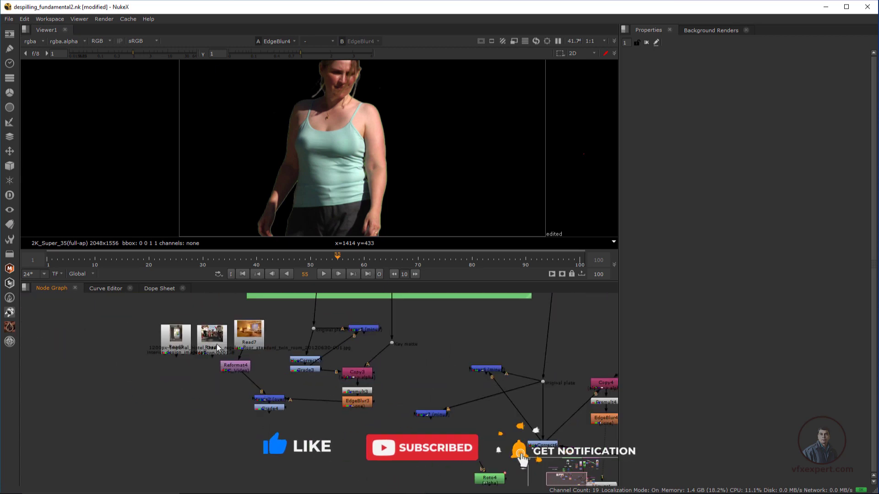
middle_click_drag(360, 328, 334, 408)
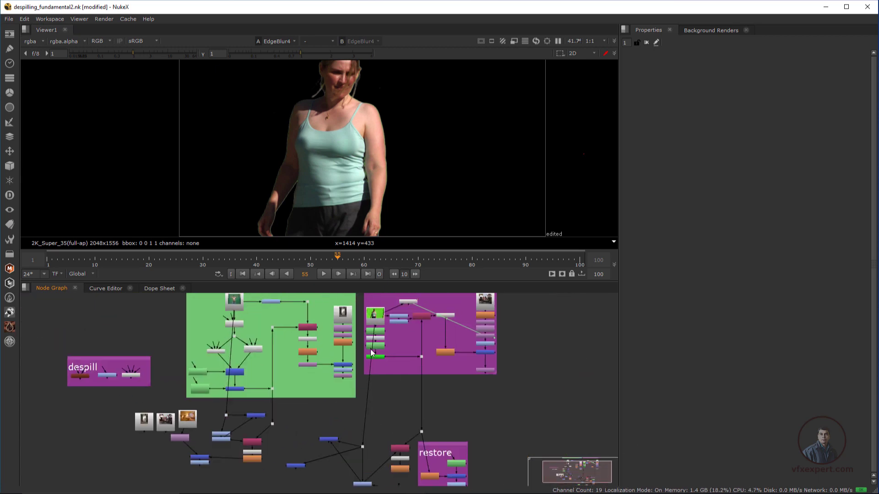
scroll(414, 352, "up", 4)
scroll(392, 361, "up", 2)
left_click_drag(383, 320, 451, 413)
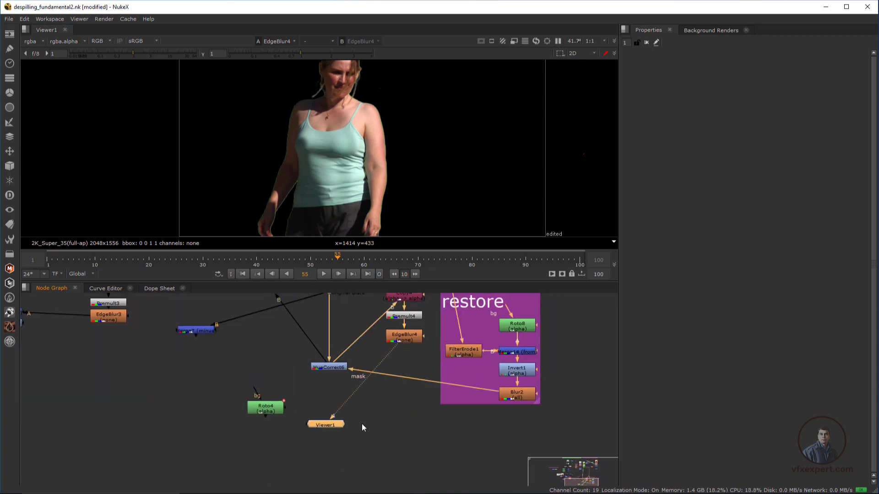
middle_click_drag(361, 423, 316, 424)
Add an over Merge with EdgeBlur4 as A and the background's Reformat3 as B, and view the composite.
key("m")
left_click_drag(344, 423, 254, 438)
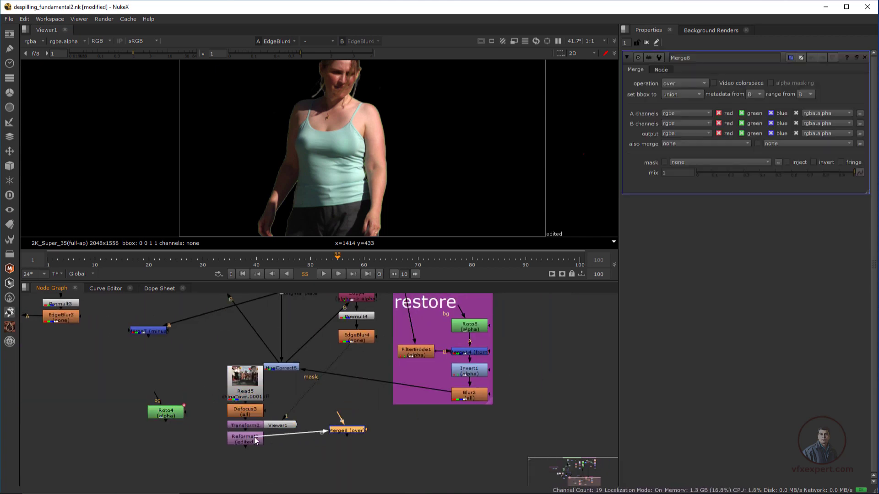
left_click_drag(341, 420, 356, 337)
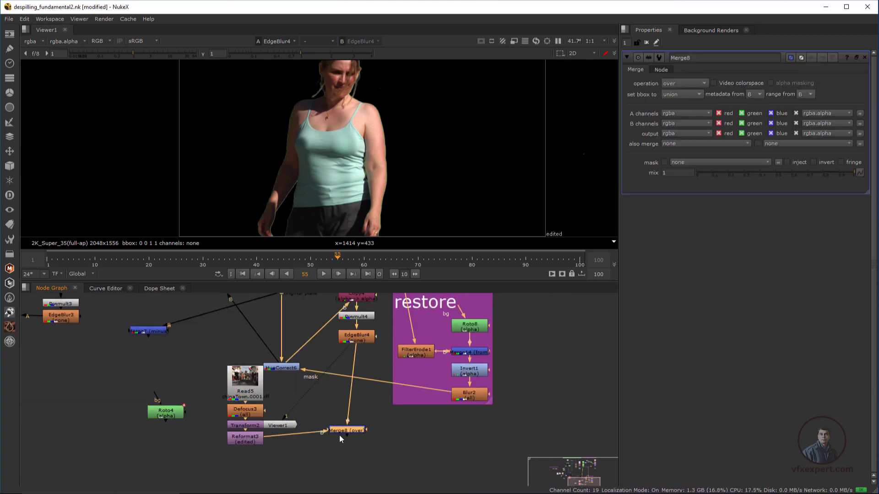
left_click_drag(341, 430, 341, 438)
key("1")
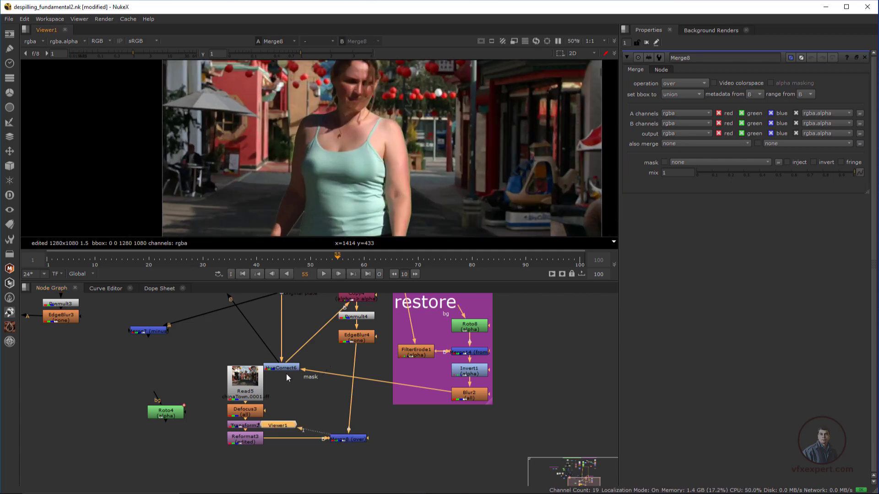
Compare the composite with HueCorrect6 disabled and enabled.
left_click_drag(286, 368, 293, 371)
key("d")
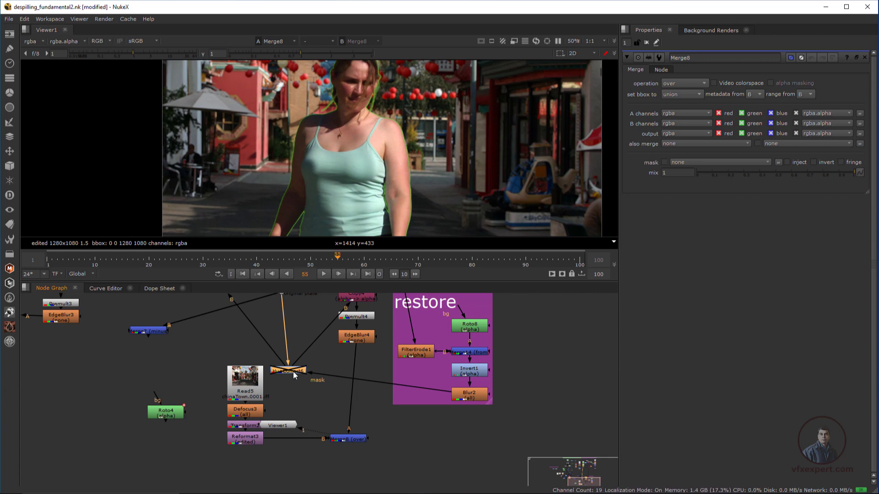
key("d")
key("f")
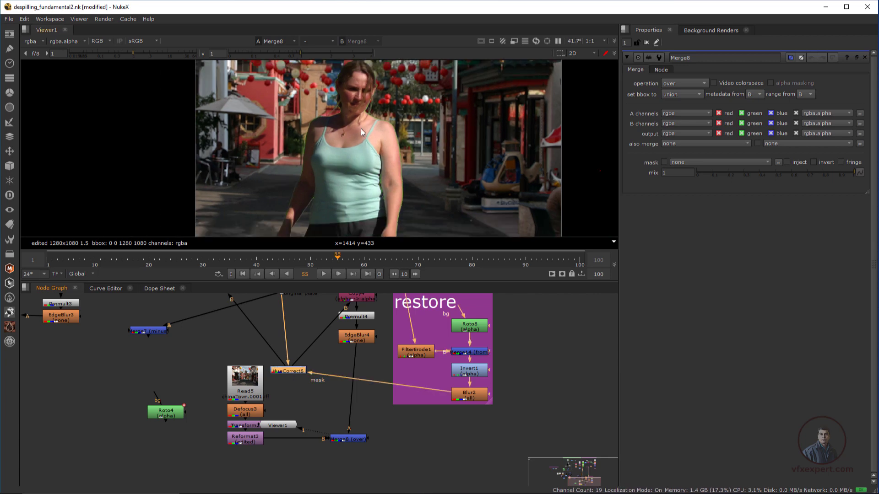
Place Viewer1 beside the Merge8 node.
left_click_drag(278, 425, 393, 439)
scroll(343, 205, "up", 2)
key("f")
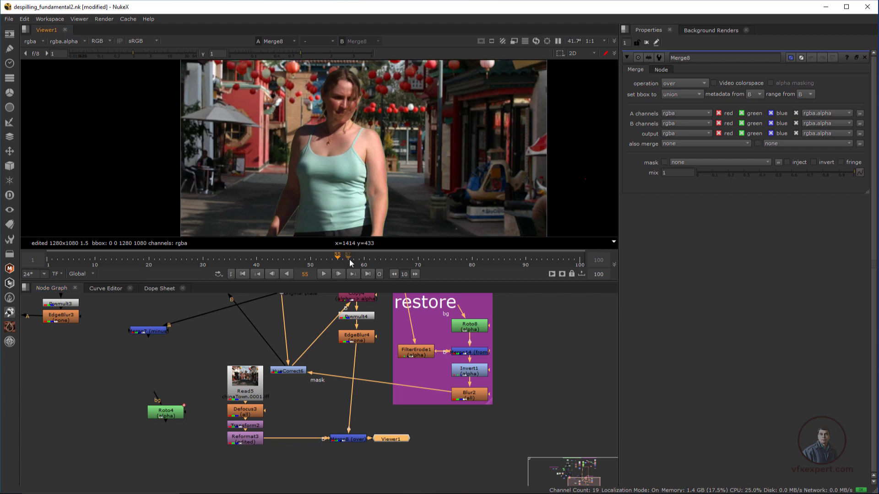
Check the composite at frames 82, 85 and 69, looking closely at the subject.
left_click(482, 259)
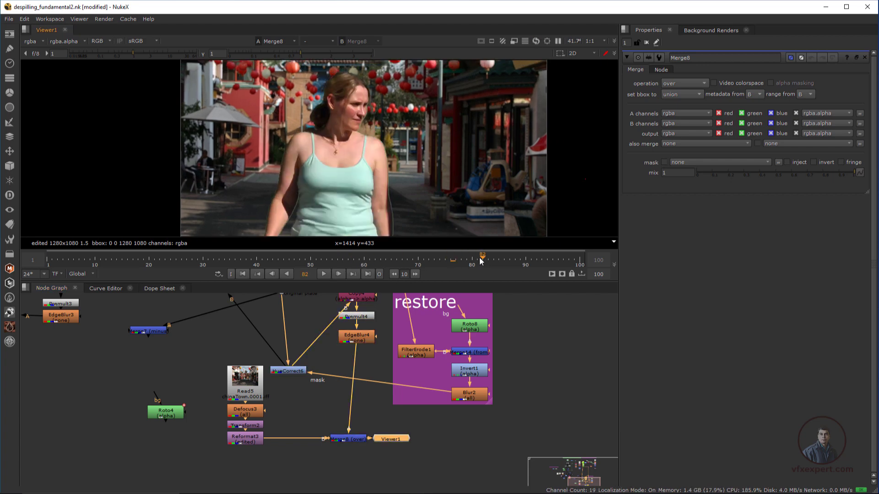
left_click_drag(481, 260, 498, 259)
scroll(370, 167, "down", 1)
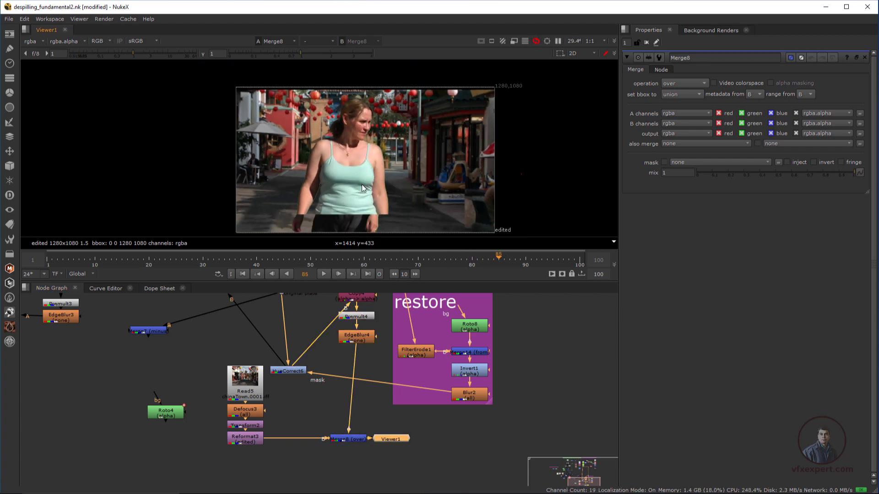
scroll(473, 167, "up", 2)
left_click_drag(307, 259, 414, 265)
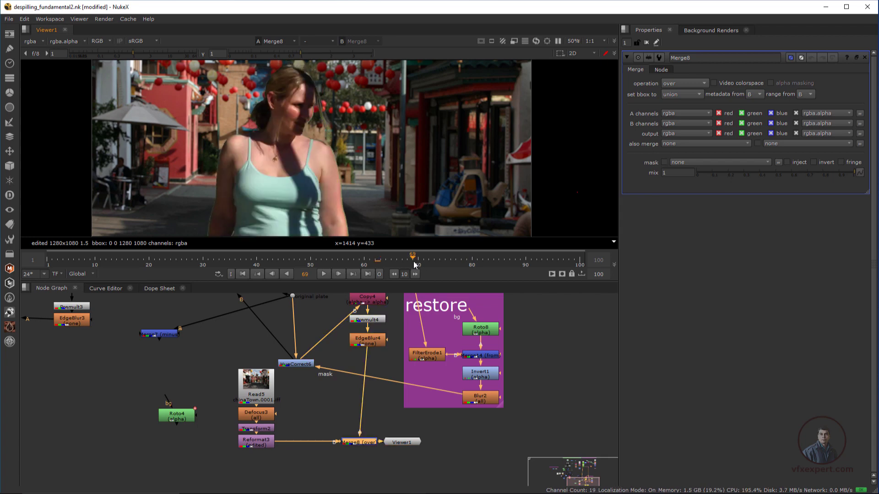
scroll(313, 113, "up", 2)
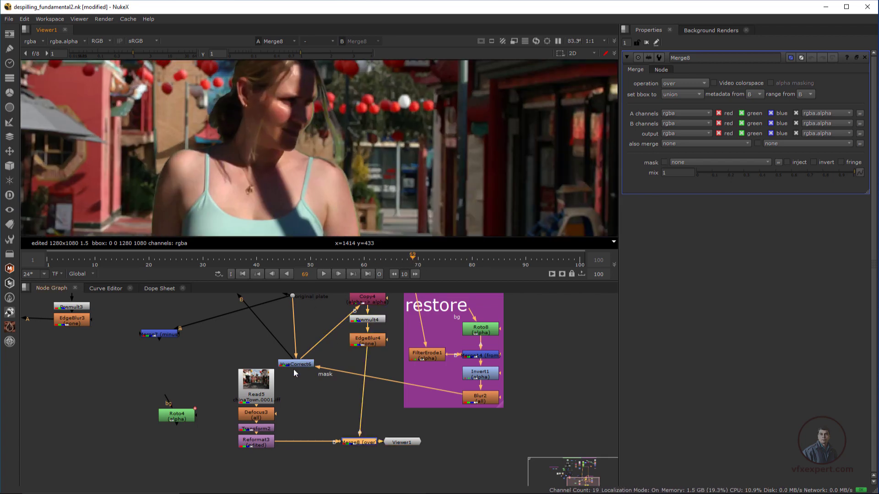
Move PxF_KillSpill out of the despill group and insert it between HueCorrect6 and Copy4.
left_click_drag(300, 364, 304, 365)
scroll(309, 395, "down", 3)
scroll(306, 386, "up", 3)
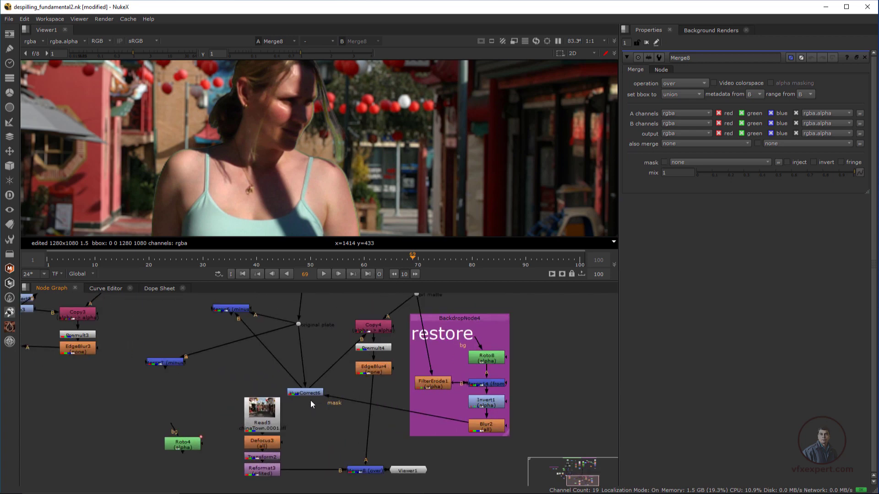
scroll(310, 400, "down", 4)
middle_click_drag(151, 357, 369, 470)
scroll(370, 470, "up", 2)
left_click_drag(51, 323, 522, 413)
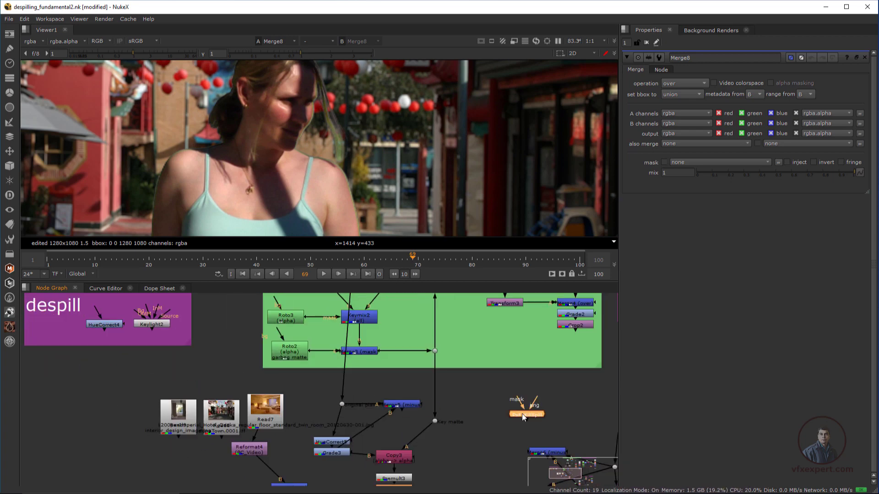
middle_click_drag(522, 413, 192, 384)
scroll(192, 384, "down", 3)
left_click_drag(194, 387, 197, 466)
scroll(194, 476, "up", 5)
left_click_drag(205, 417, 351, 355)
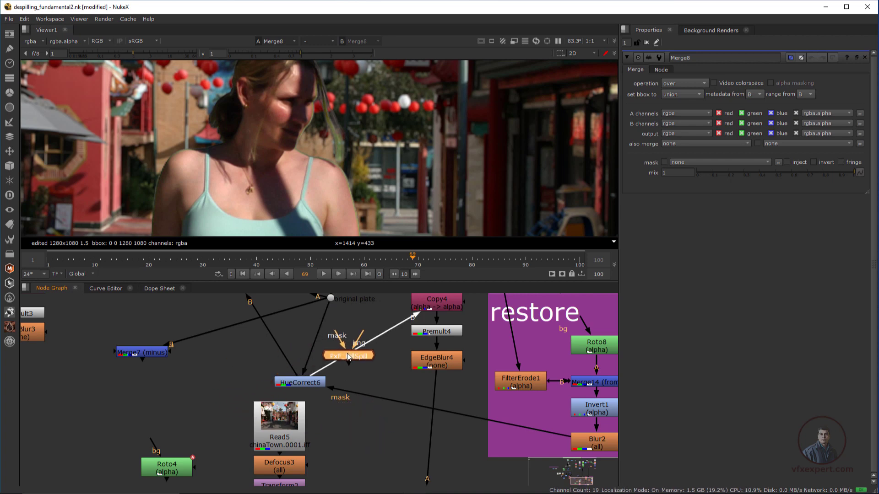
Disable HueCorrect6 and examine the unmasked PxF_KillSpill result on the tank top.
left_click(308, 386)
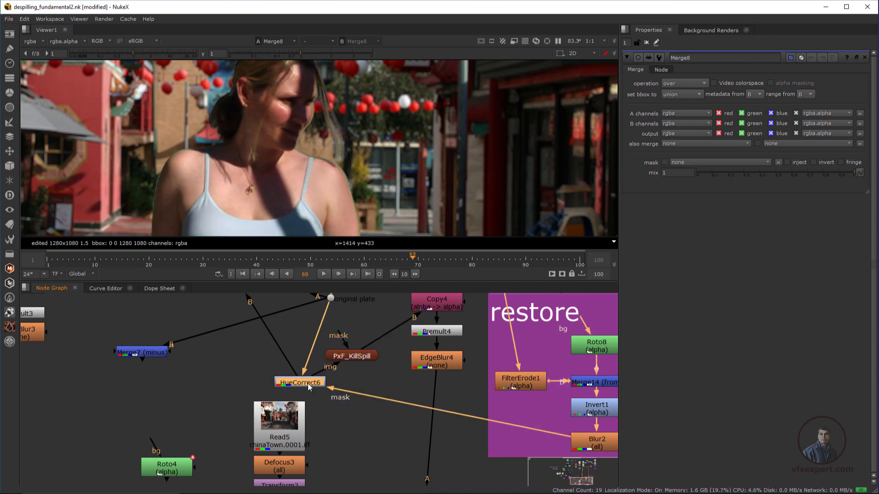
key("d")
scroll(369, 120, "down", 4)
middle_click_drag(376, 183, 375, 143)
scroll(338, 168, "up", 2)
scroll(353, 190, "up", 3)
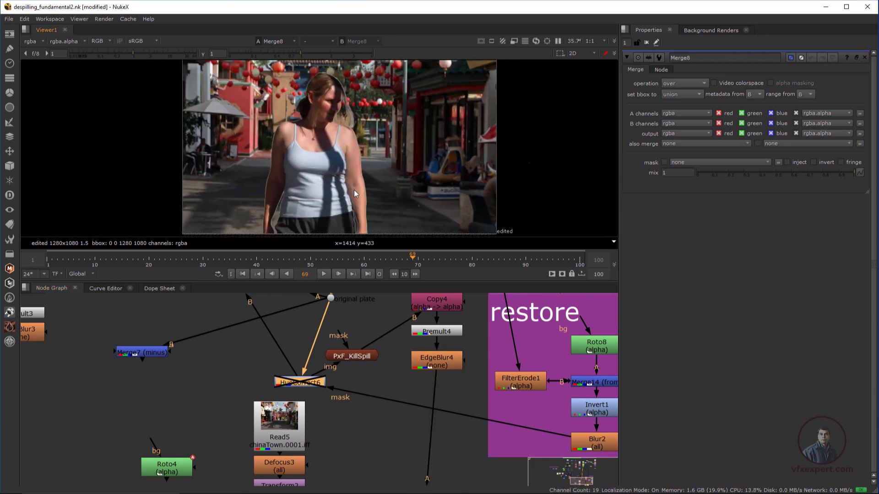
Connect PxF_KillSpill's mask input to Blur2 in the restore group.
left_click_drag(357, 359, 367, 360)
middle_click_drag(323, 304, 225, 286)
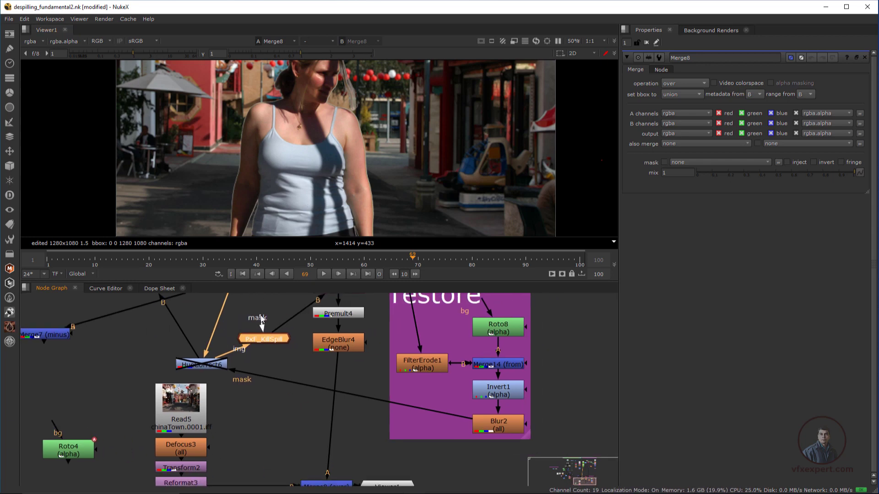
left_click_drag(261, 317, 497, 430)
Examine the masked PxF_KillSpill result on the tank top and arms at frames 69 and 54.
scroll(337, 169, "down", 1)
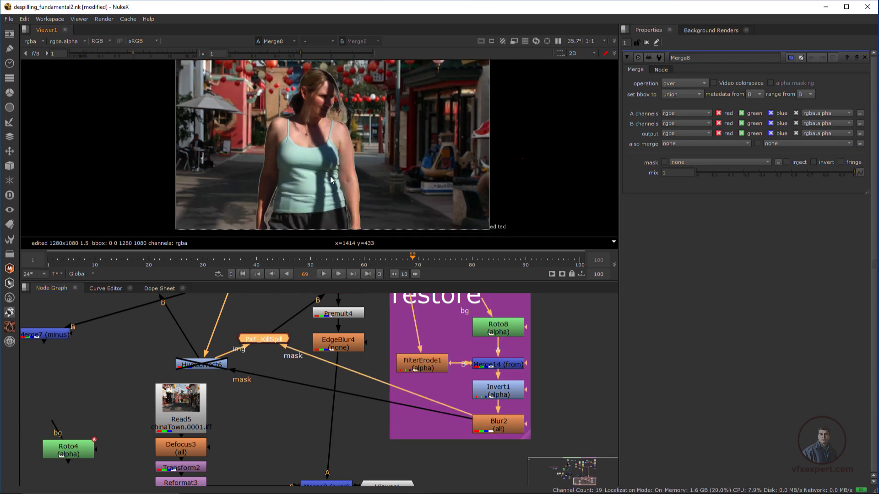
middle_click_drag(331, 177, 311, 176)
scroll(289, 190, "up", 1)
left_click_drag(269, 262, 333, 254)
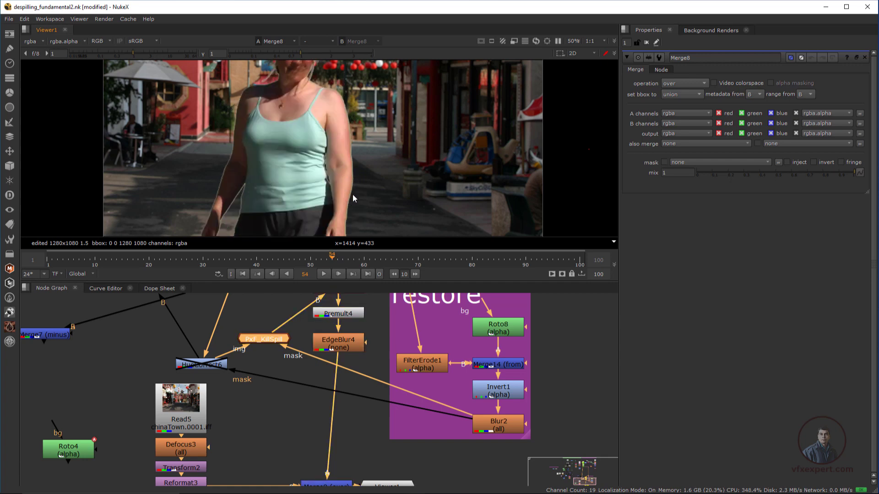
middle_click_drag(319, 372, 324, 398)
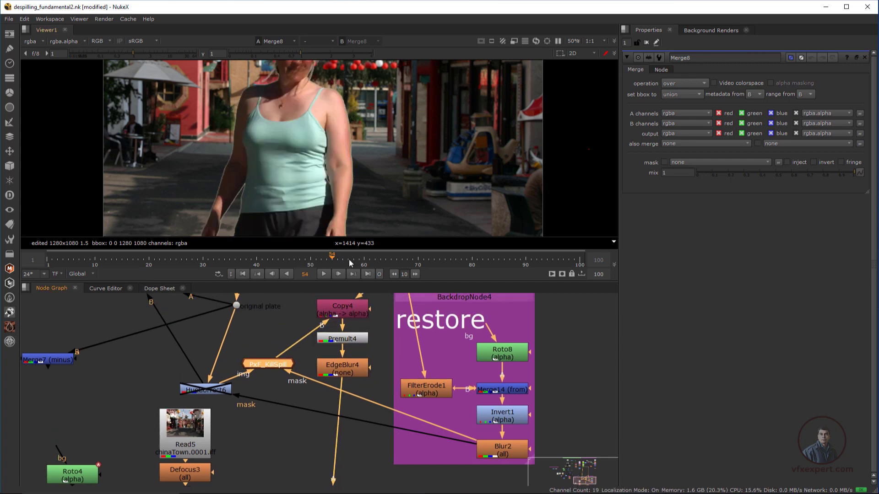
Set PxF_KillSpill's SpillTweak to 0.03.
double_click(272, 365)
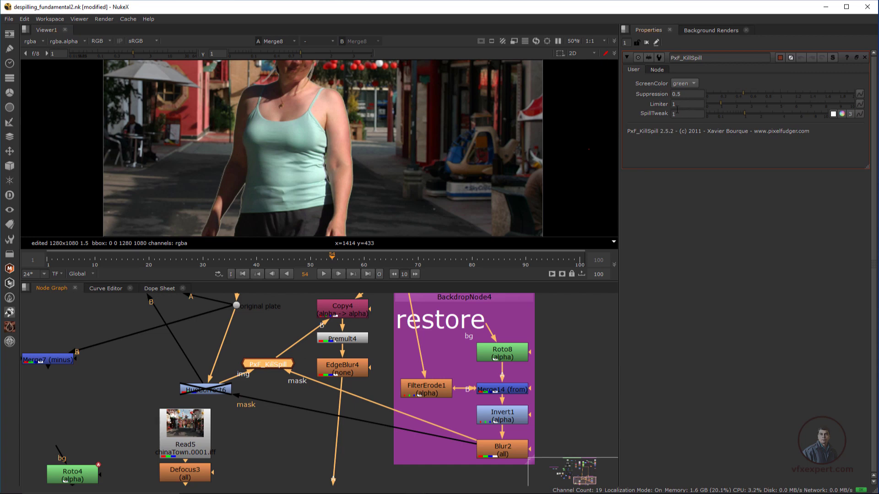
mouse_move(720, 104)
left_mouse_down()
mouse_move(700, 107)
mouse_move(713, 114)
left_mouse_up()
scroll(304, 147, "down", 1)
middle_click_drag(305, 147, 338, 171)
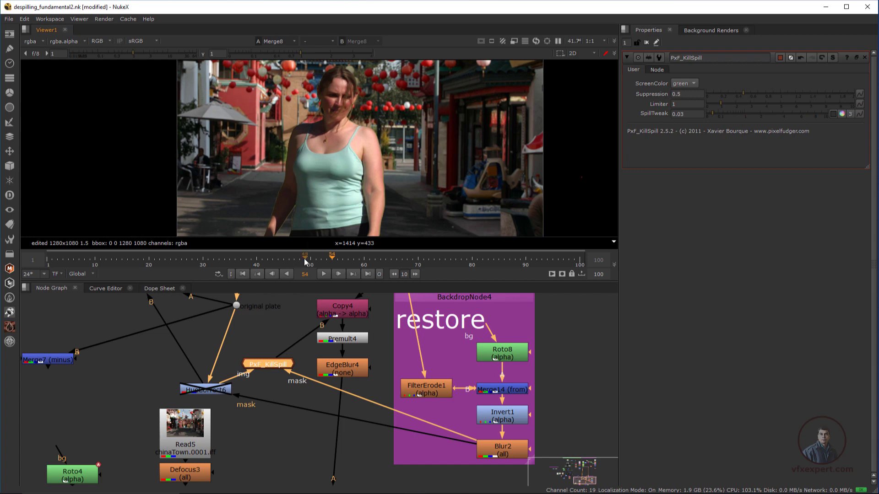
Check the PxF_KillSpill composite at frame 17, close up on the subject.
left_click_drag(304, 261, 112, 263)
scroll(307, 361, "down", 3)
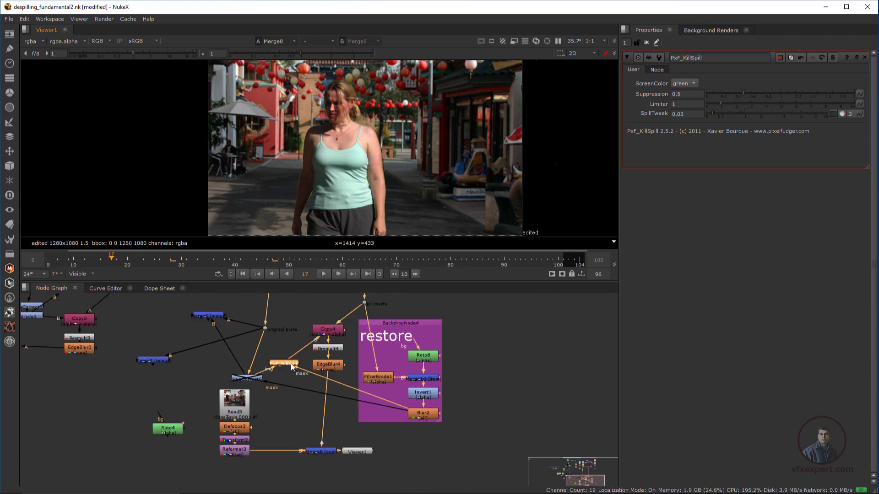
middle_click_drag(279, 360, 322, 363)
scroll(321, 359, "up", 2)
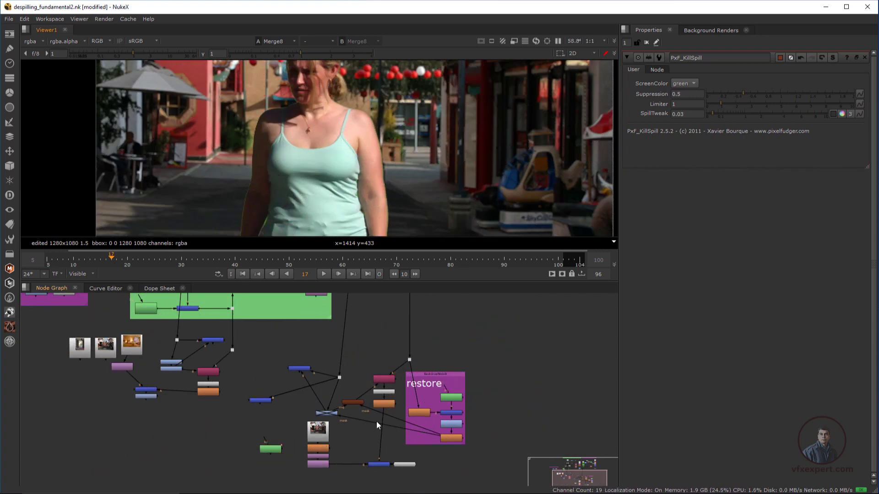
Examine the tank top composite and the node connections around the original plate dot, Merge6 and PxF_KillSpill.
middle_click_drag(374, 404, 391, 380)
scroll(360, 380, "up", 2)
middle_click_drag(306, 329, 328, 340)
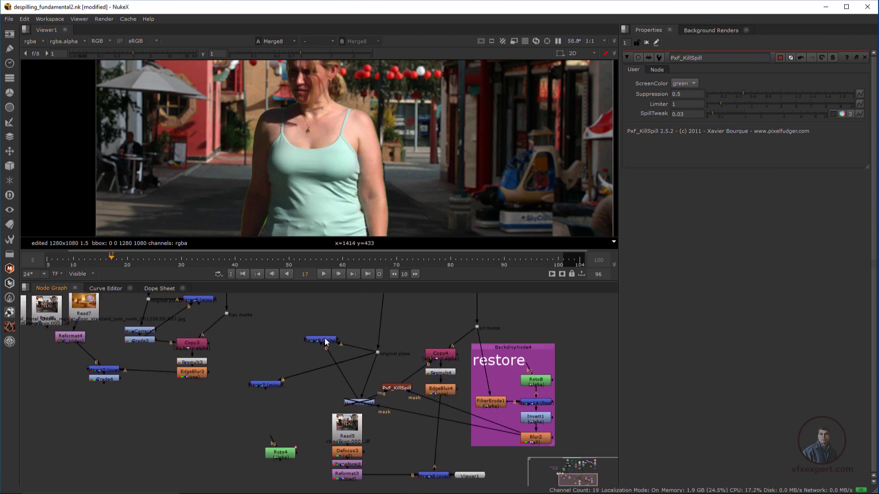
left_click_drag(328, 341, 323, 365)
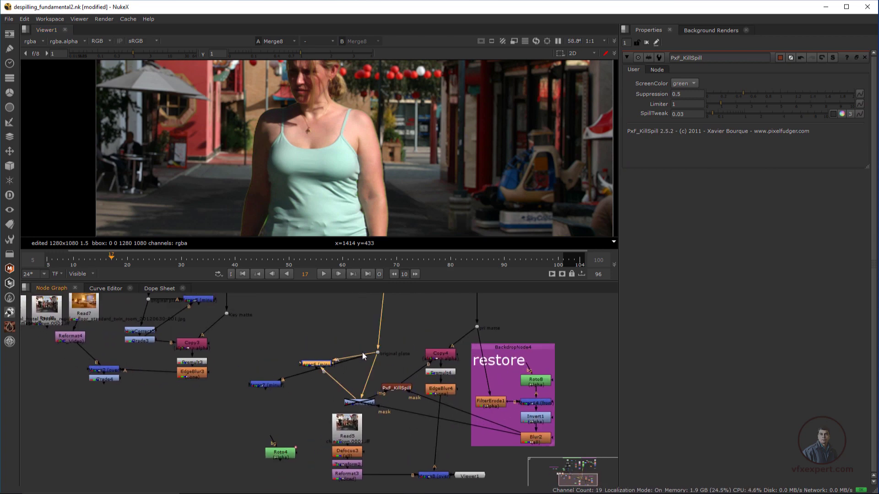
scroll(354, 177, "down", 2)
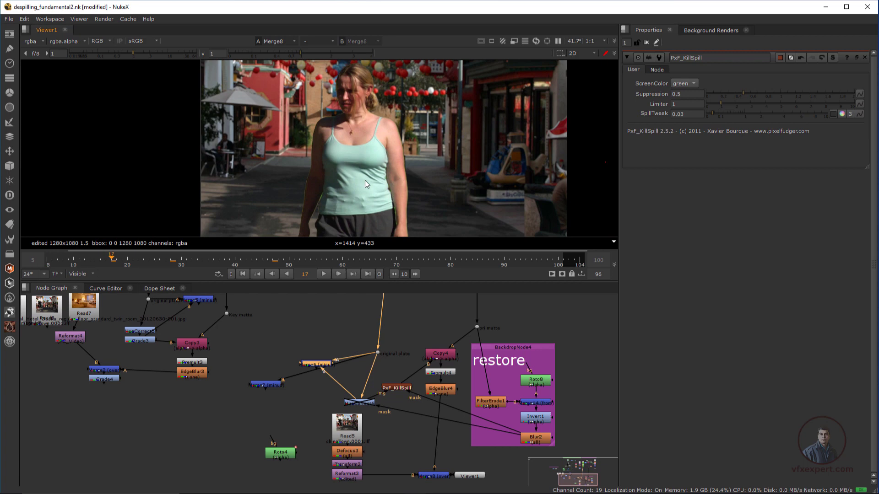
scroll(365, 180, "up", 2)
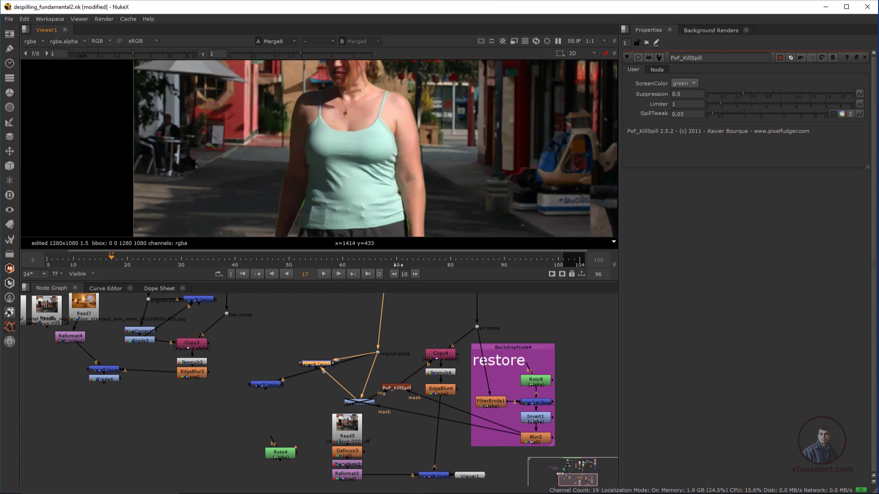
scroll(403, 366, "up", 2)
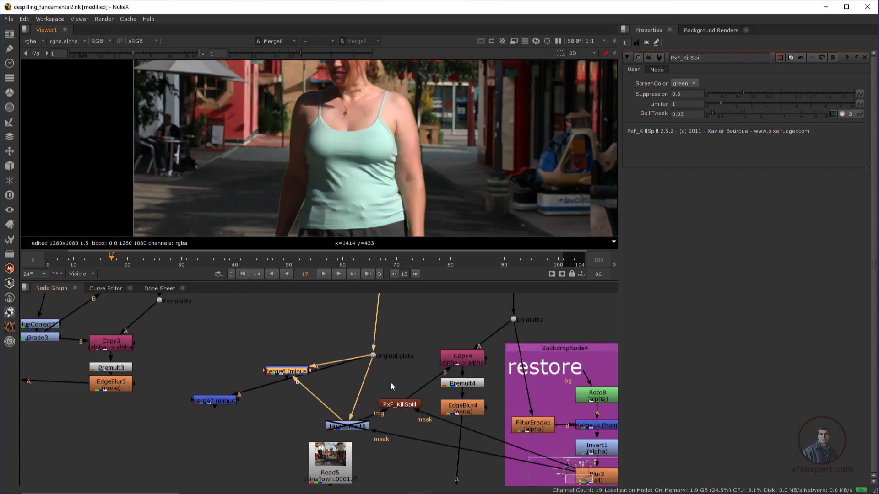
scroll(402, 356, "down", 2)
middle_click_drag(410, 349, 405, 375)
scroll(401, 398, "up", 2)
middle_click_drag(384, 405, 369, 355)
scroll(369, 356, "down", 2)
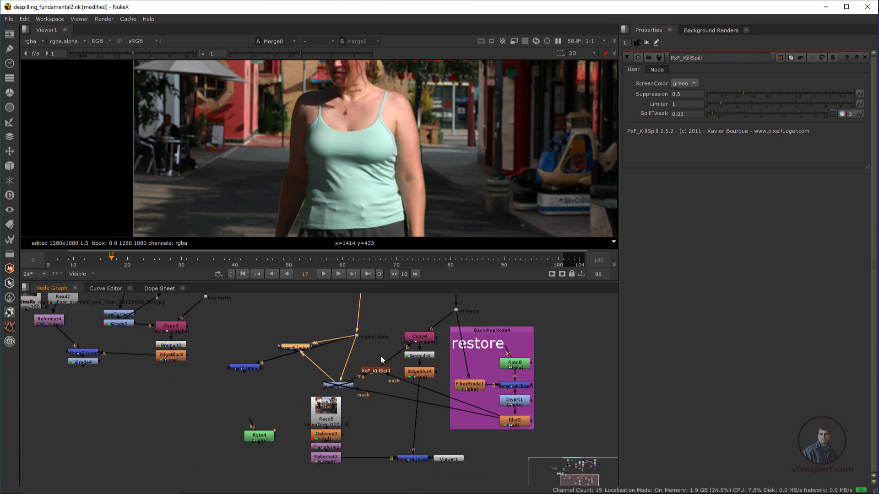
left_click(382, 372)
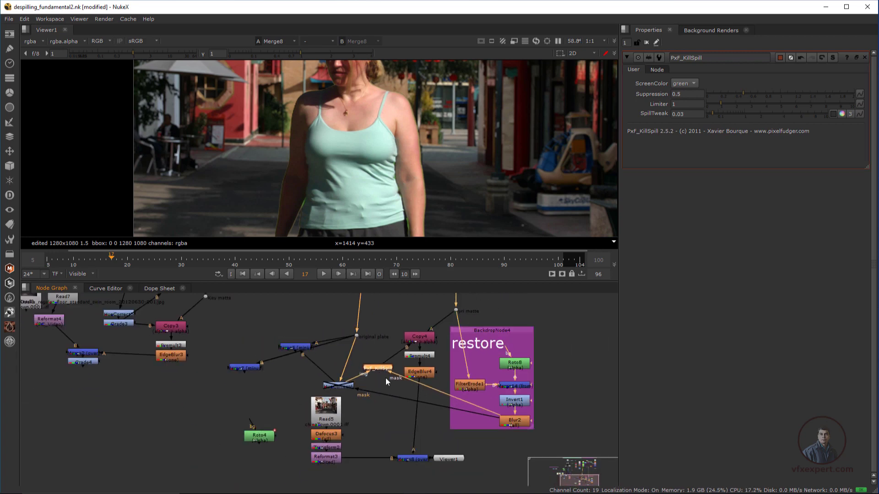
scroll(375, 379, "up", 2)
middle_click_drag(374, 376, 400, 417)
scroll(421, 178, "down", 2)
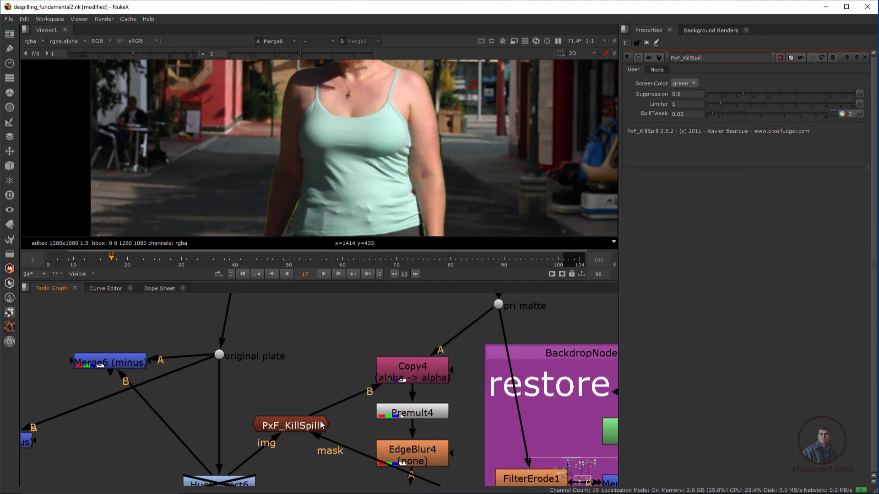
Add a Merge node above PxF_KillSpill with input B from PxF_KillSpill and input A from the original plate dot.
middle_click_drag(309, 406, 310, 393)
scroll(309, 394, "down", 1)
middle_click_drag(313, 341, 311, 347)
key("m")
mouse_move(287, 416)
left_mouse_down()
mouse_move(278, 406)
mouse_move(294, 415)
left_mouse_up()
left_click_drag(312, 315, 310, 418)
middle_click_drag(310, 369, 328, 385)
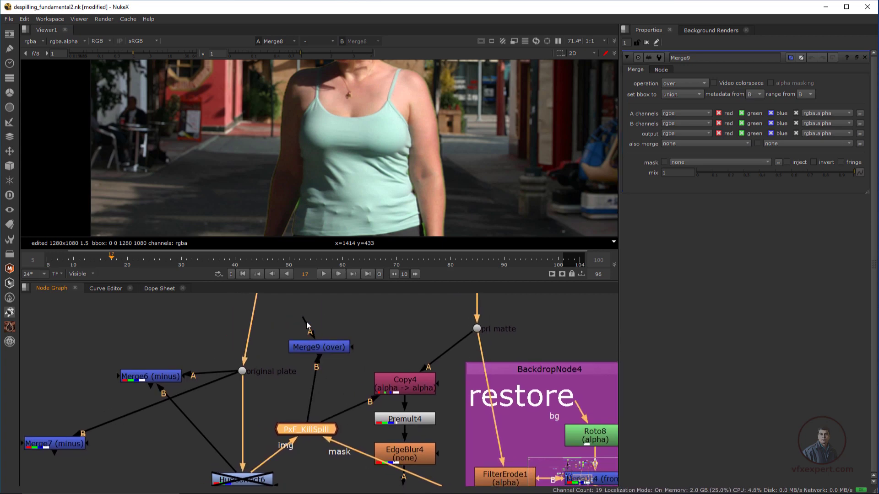
left_click_drag(306, 325, 243, 372)
left_click_drag(330, 349, 331, 342)
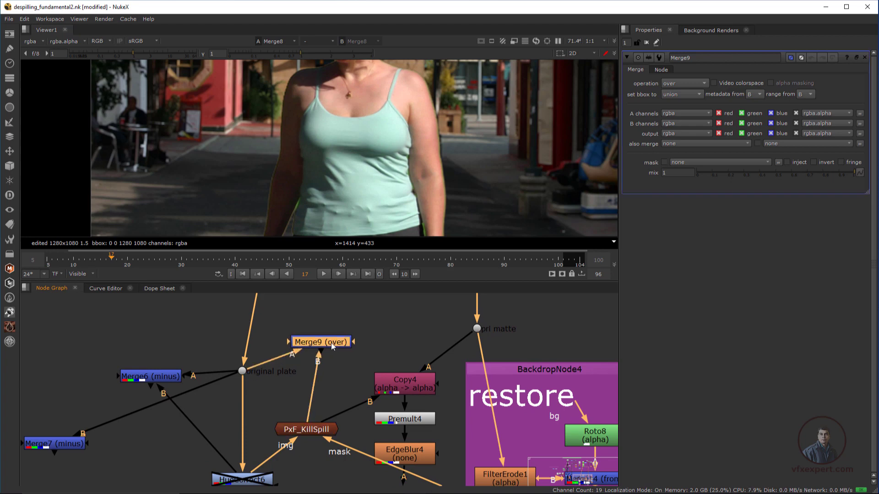
Set Merge9's operation to minus, view its output and align the node above PxF_KillSpill.
left_click(698, 84)
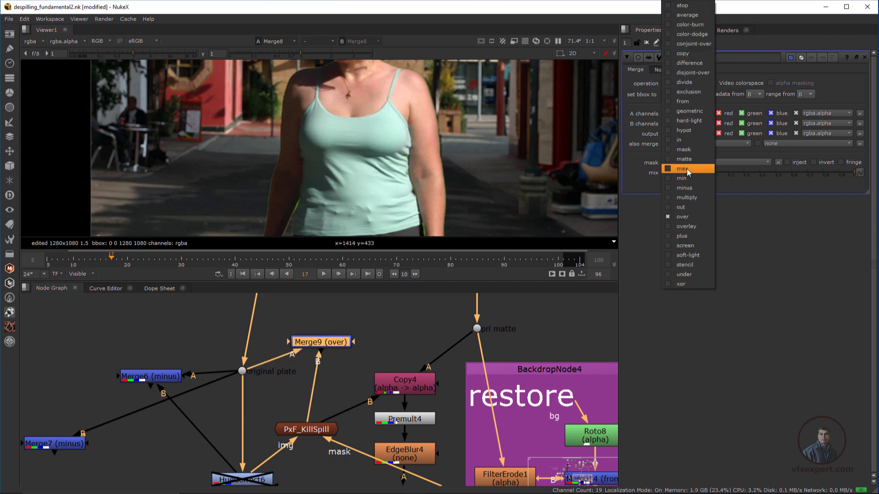
left_click(685, 188)
left_click_drag(323, 346, 319, 338)
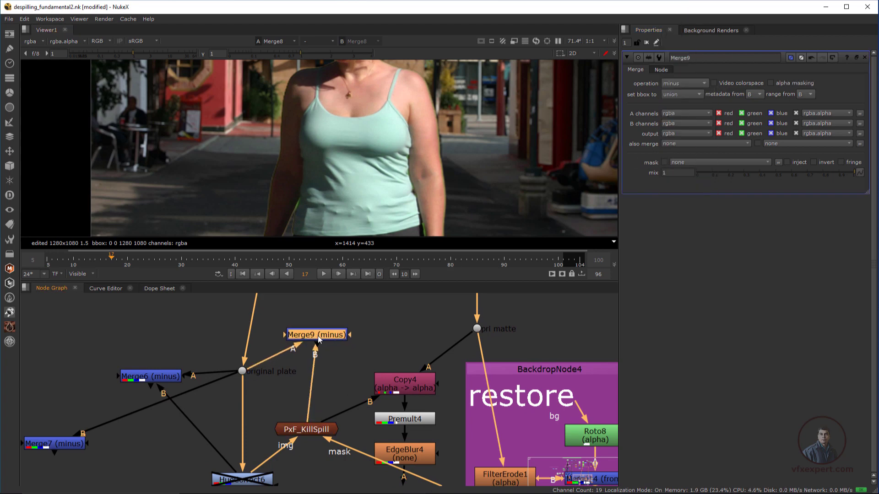
key("1")
left_click(342, 323)
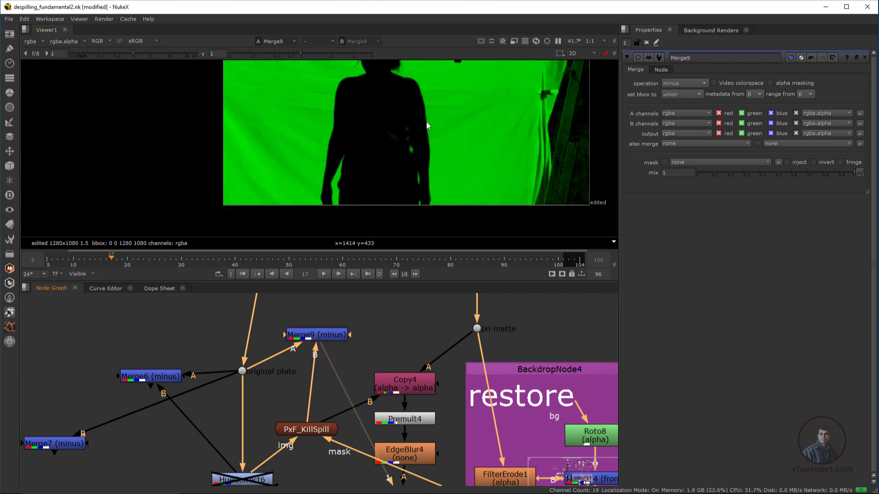
left_click_drag(340, 341, 330, 338)
left_click(349, 335)
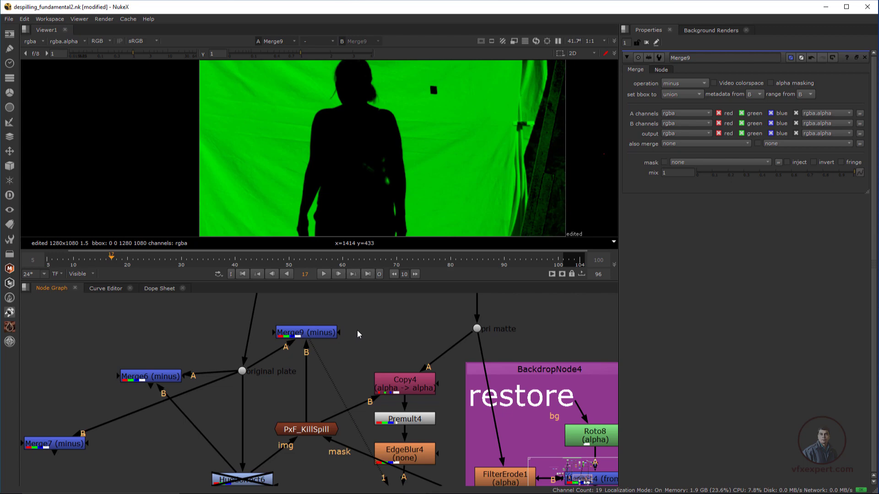
Add a Saturation node fed by Merge9 beside it and view its output.
middle_click_drag(380, 325, 351, 340)
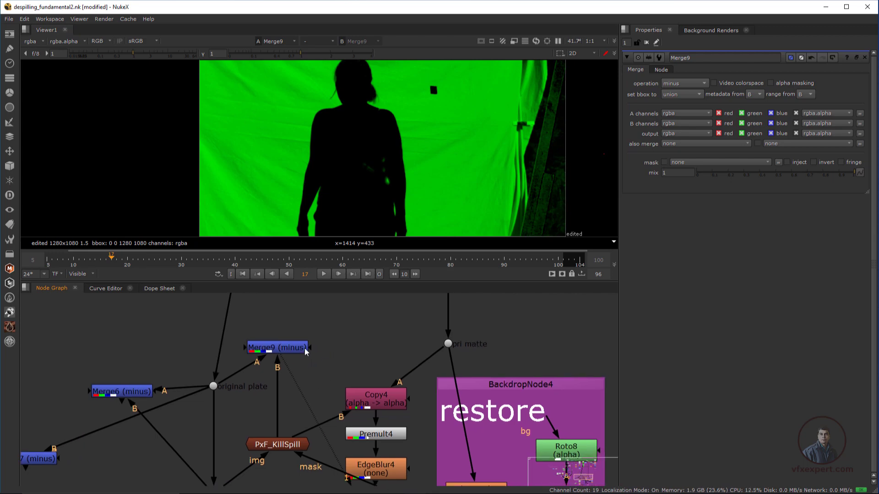
left_click_drag(290, 351, 276, 347)
left_click(313, 328)
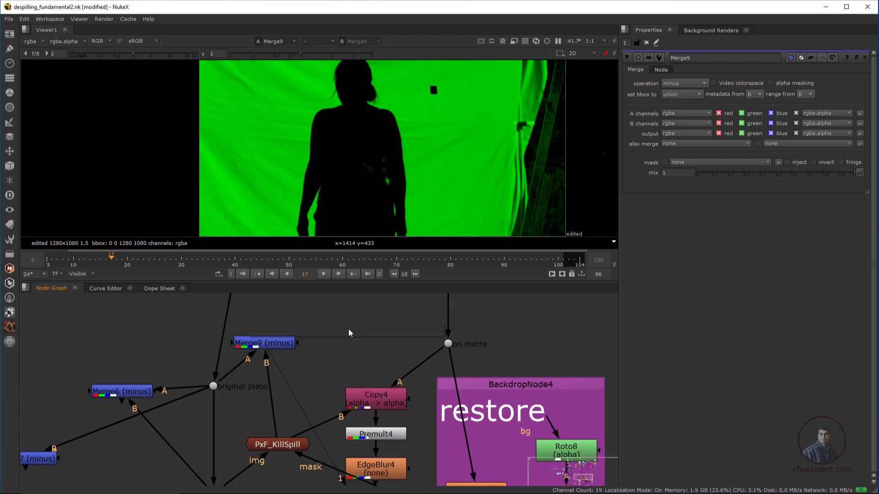
key("Tab")
type("sat")
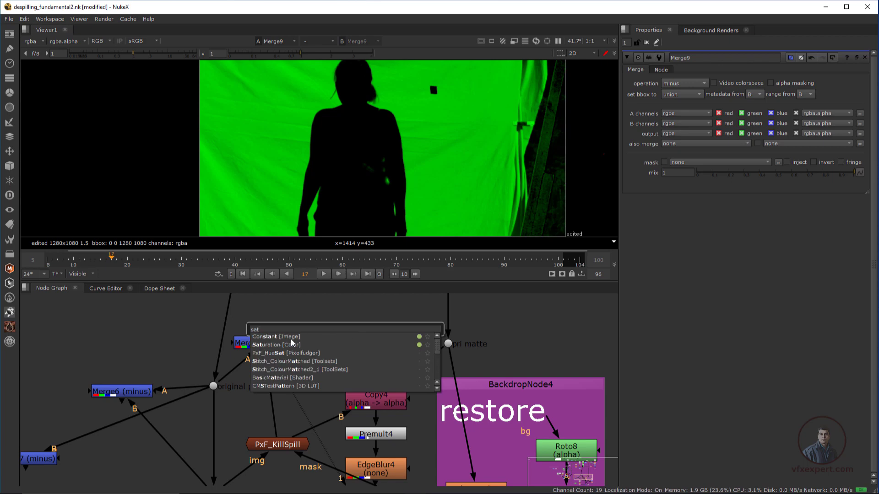
left_click(288, 345)
mouse_move(350, 332)
left_mouse_down()
mouse_move(354, 339)
mouse_move(274, 341)
mouse_move(352, 340)
left_mouse_up()
key("1")
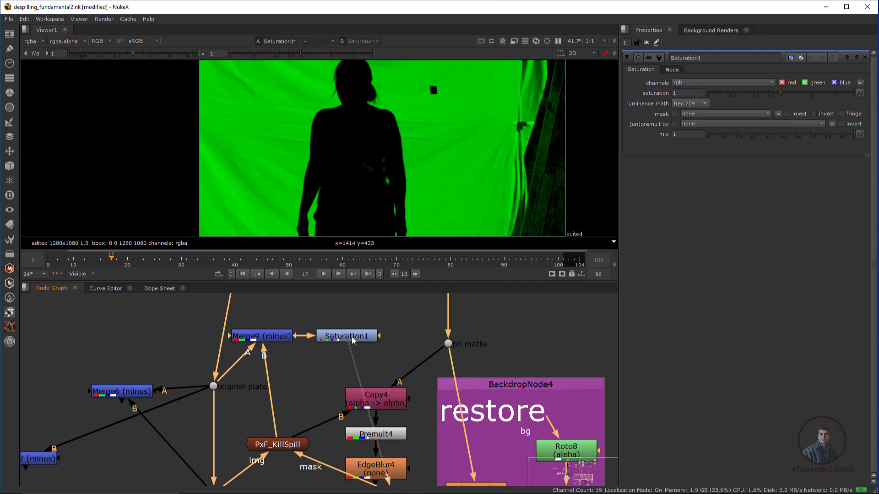
Set the Saturation node's saturation to 0 and check the desaturated spill.
left_click(353, 340)
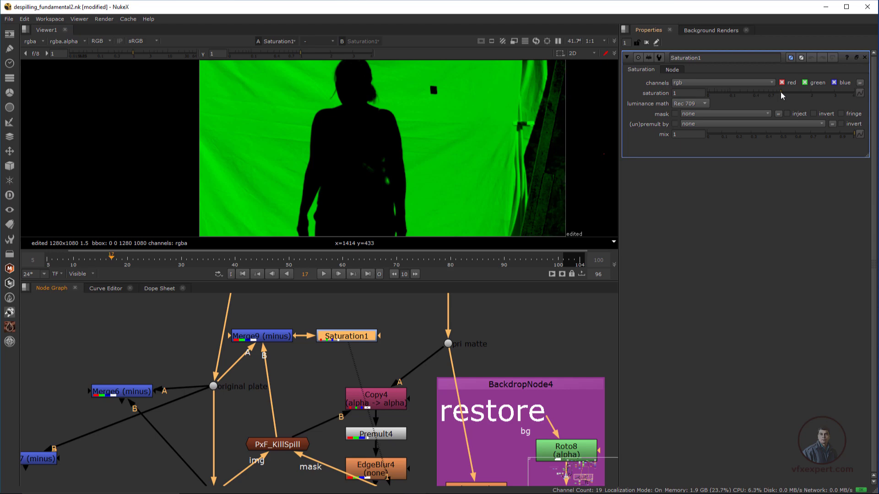
left_click_drag(782, 95, 678, 102)
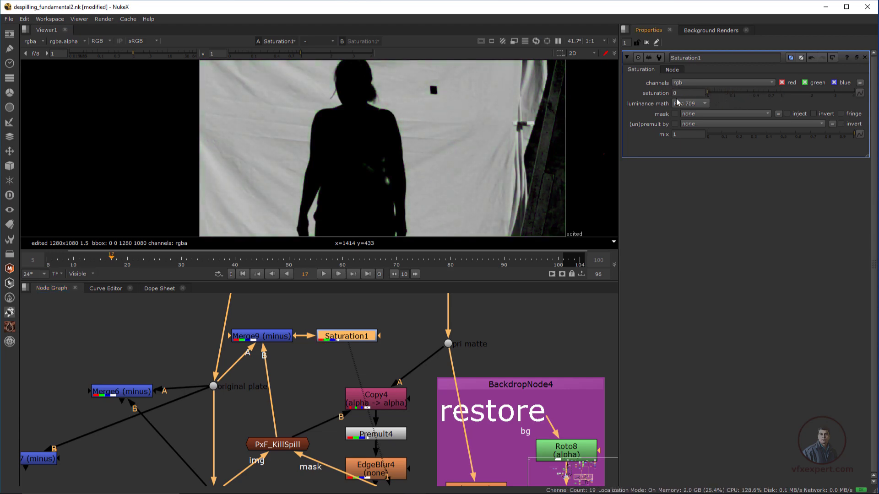
scroll(384, 163, "down", 1)
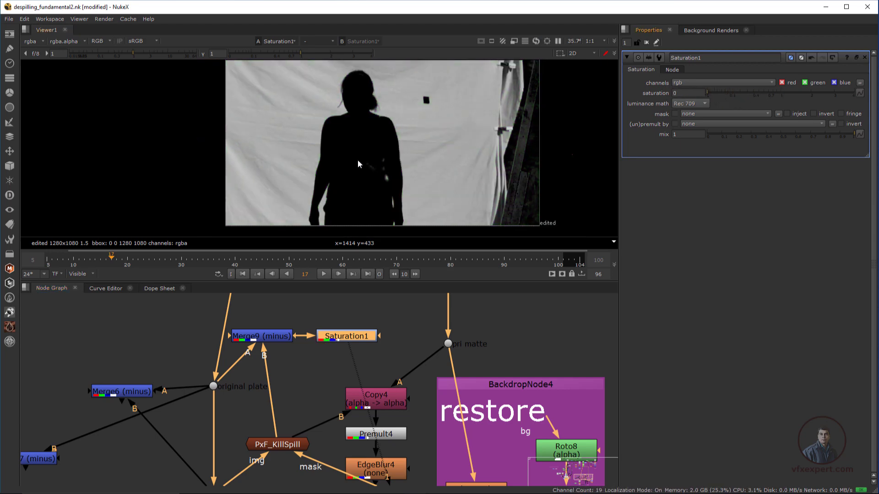
Disconnect Copy4's B input from PxF_KillSpill and space the two nodes apart.
middle_click_drag(349, 343, 285, 320)
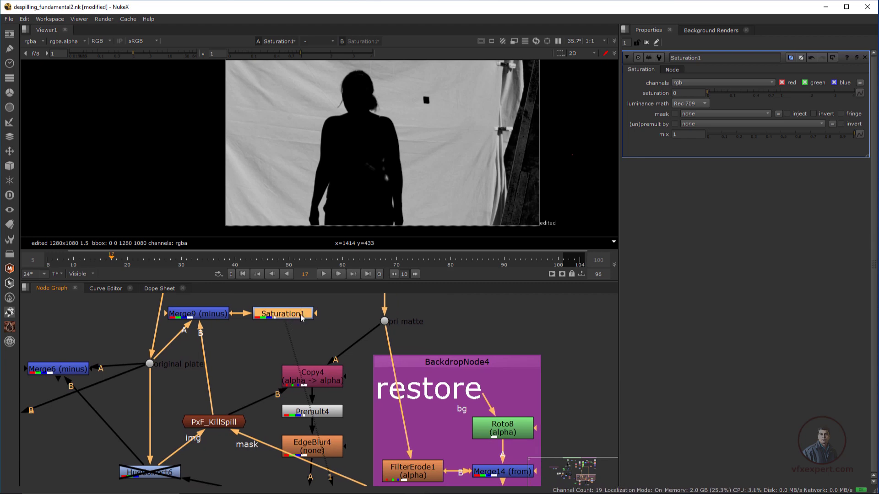
left_click_drag(221, 425, 207, 406)
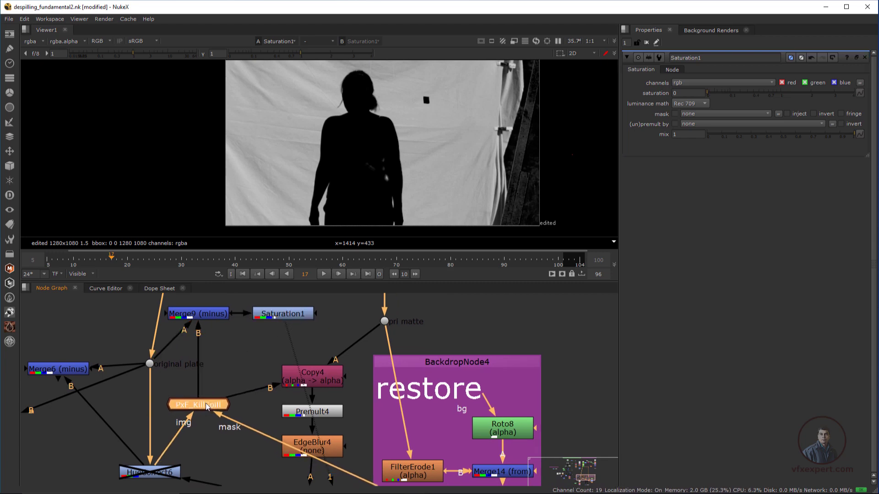
left_click_drag(325, 383, 345, 379)
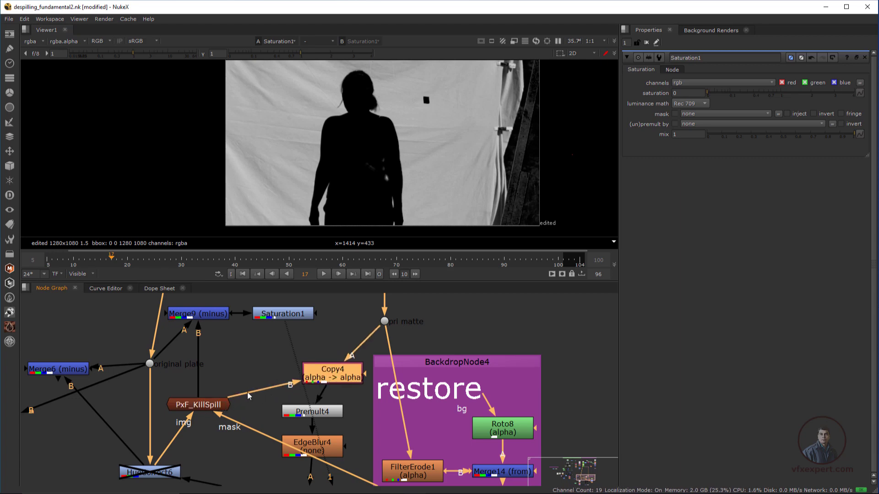
left_click_drag(232, 398, 316, 379)
left_click(259, 353)
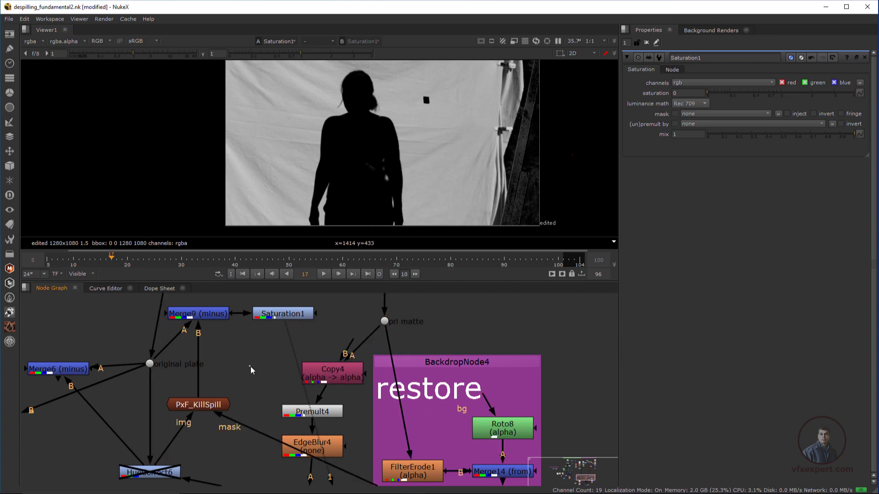
Add a Merge node combining Saturation1 as A over PxF_KillSpill as B, and view its output.
key("m")
left_click_drag(259, 363, 264, 369)
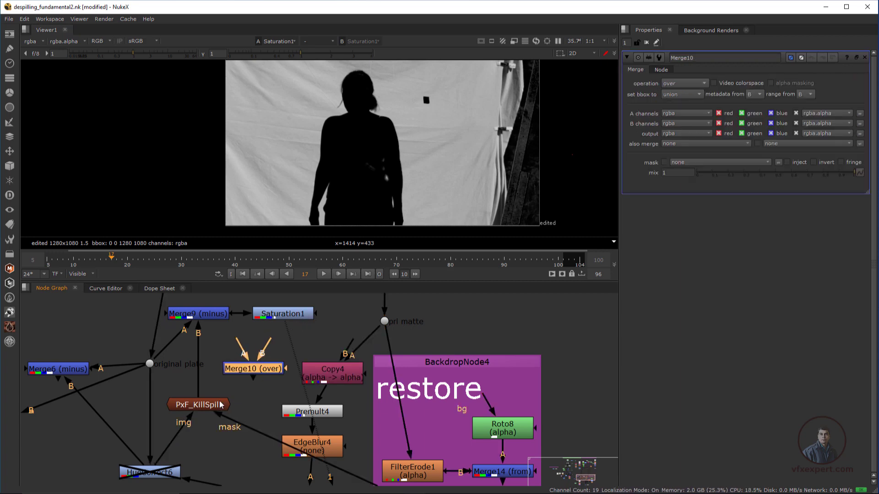
left_click_drag(215, 405, 212, 402)
left_click_drag(271, 342, 281, 315)
left_click_drag(262, 371, 268, 367)
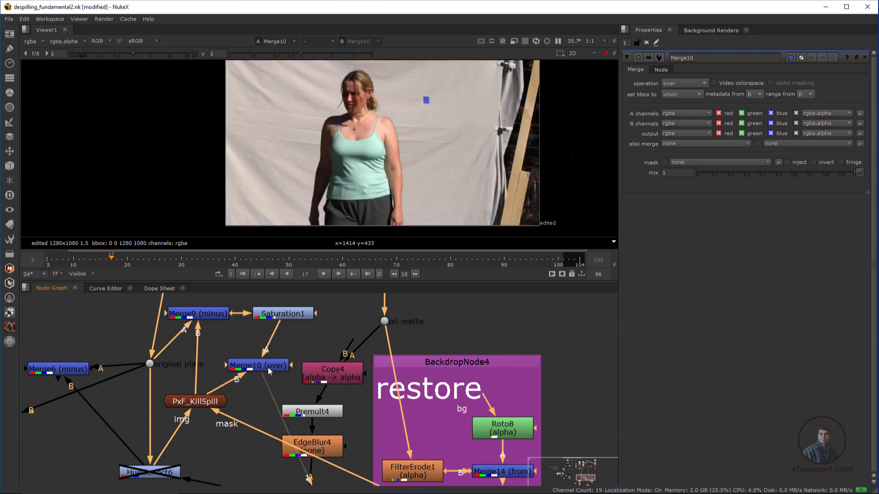
key("1")
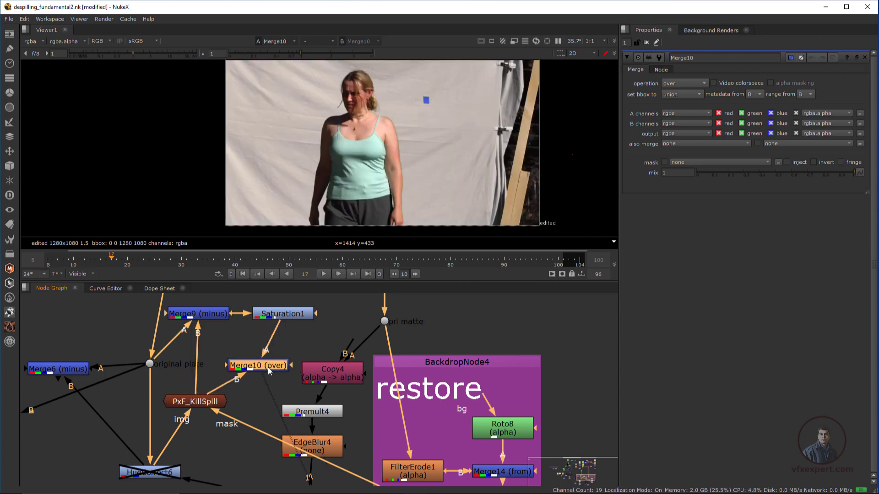
Set Merge10's operation to plus and check the result on the subject.
left_click(699, 85)
left_click(688, 237)
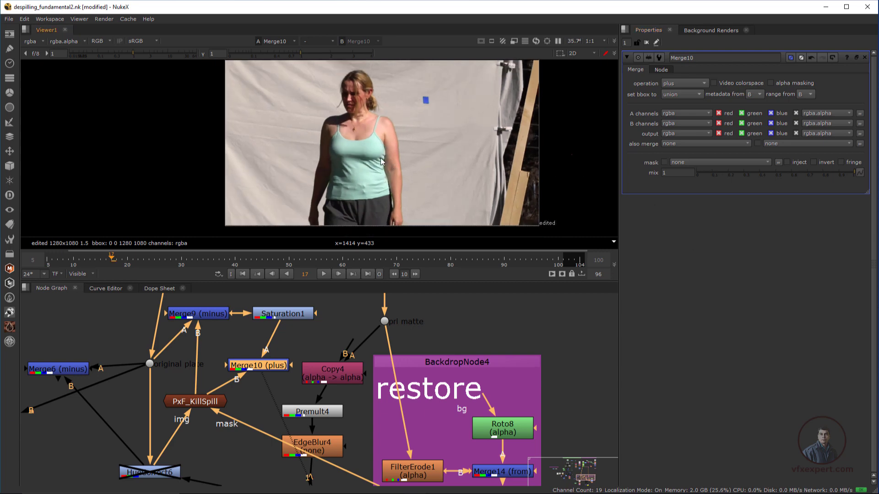
middle_click_drag(399, 134, 360, 129)
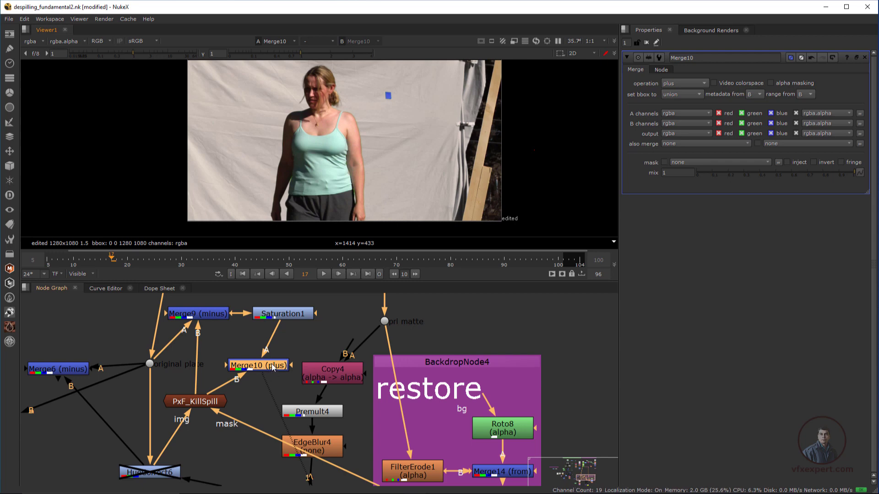
Compare the PxF_KillSpill output with the Merge10 plus result, inspecting the subject up close.
left_click(205, 402)
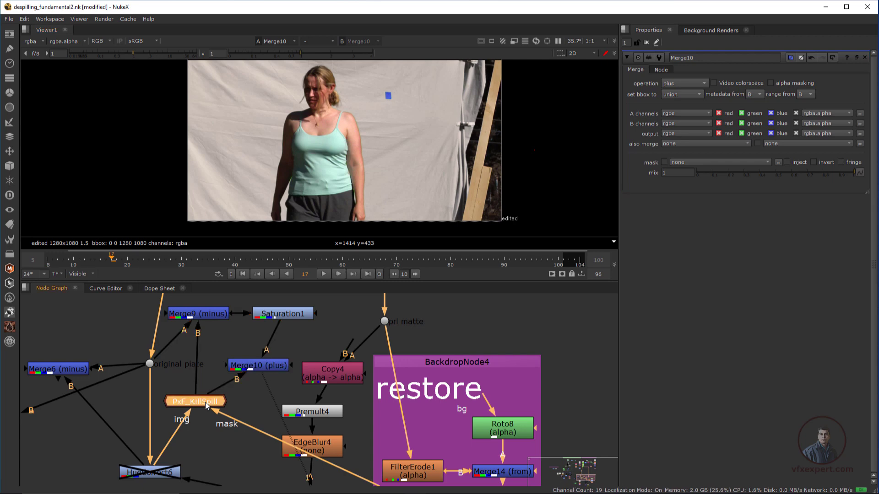
key("1")
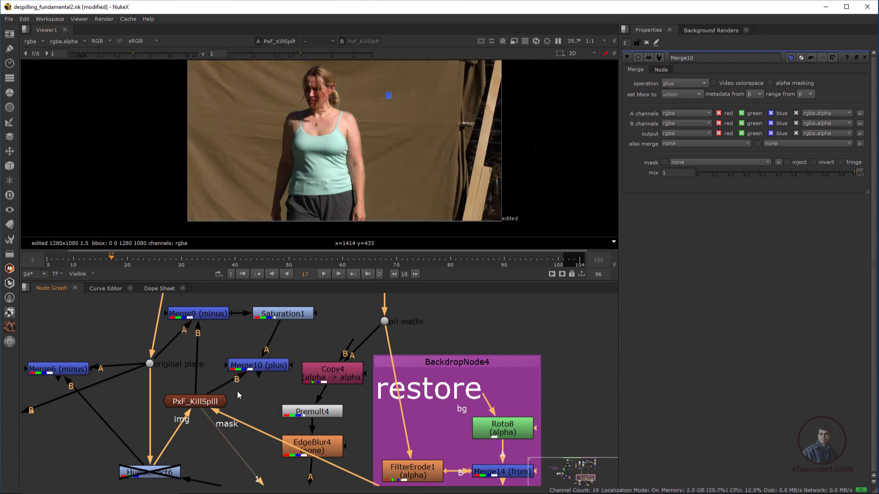
left_click(270, 367)
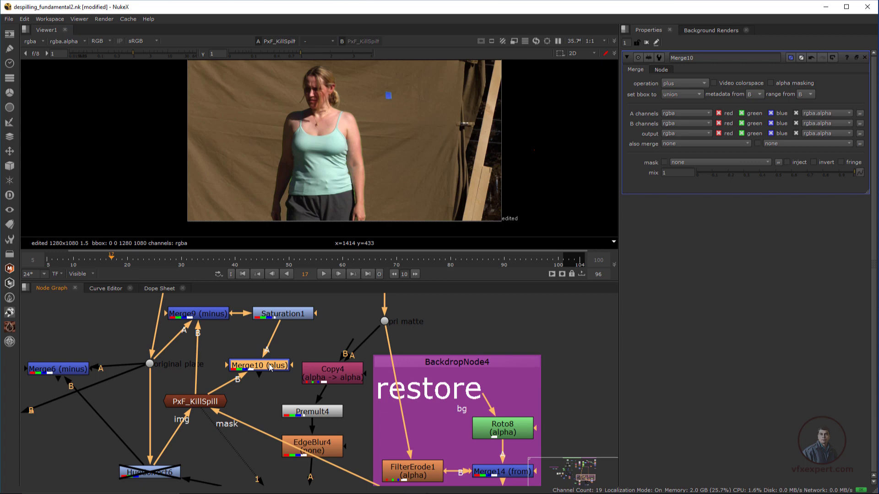
key("1")
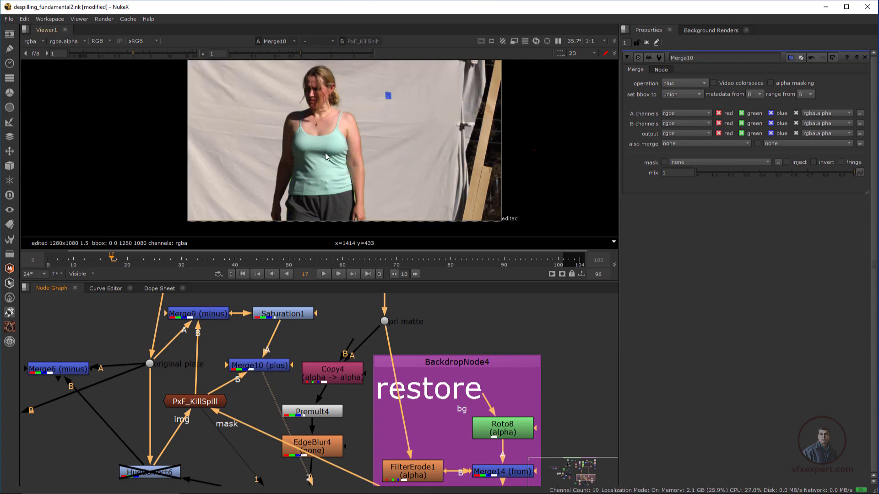
scroll(330, 158, "up", 2)
scroll(330, 159, "down", 2)
scroll(338, 174, "up", 1)
scroll(281, 186, "up", 1)
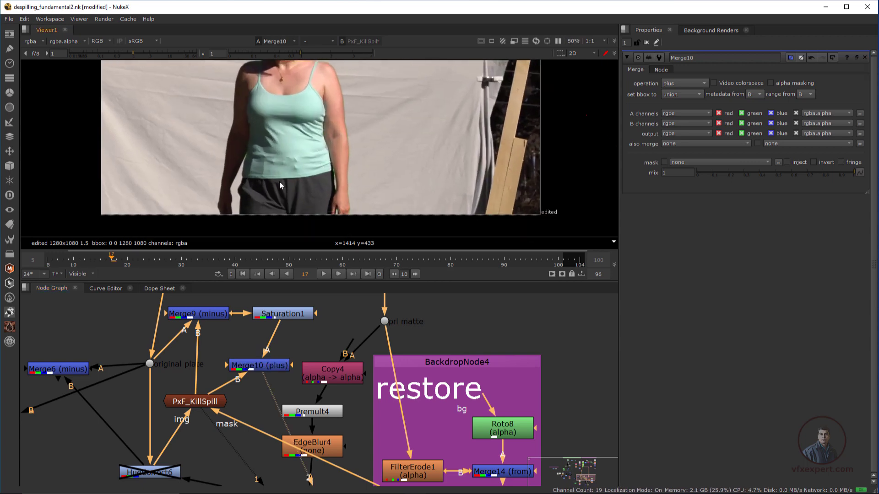
Connect Copy4's B input to the output of Merge10 and tidy the surrounding nodes.
mouse_move(289, 361)
middle_mouse_down()
mouse_move(272, 346)
mouse_move(275, 361)
middle_mouse_up()
left_click_drag(273, 314, 256, 306)
middle_click_drag(318, 375, 323, 372)
left_click_drag(343, 347, 305, 334)
left_click_drag(270, 367, 265, 365)
left_click(253, 367)
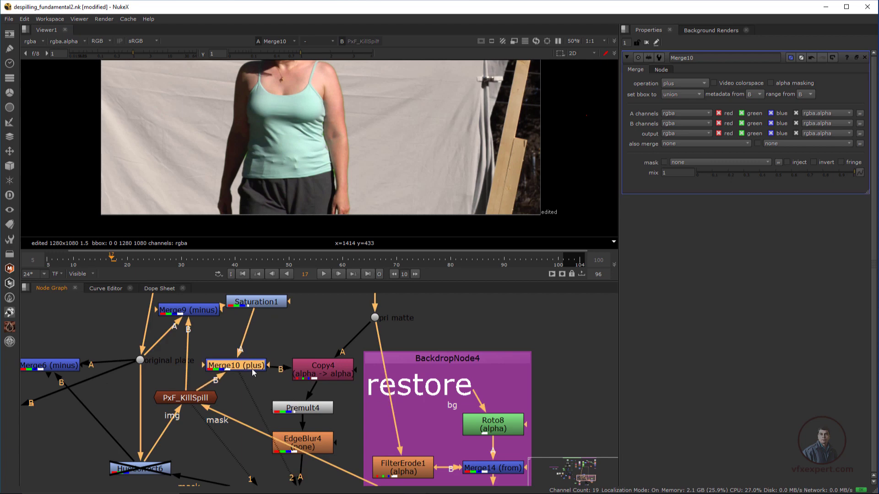
View the output of Merge8, the composite of the subject over the street background.
middle_click_drag(353, 400, 357, 358)
scroll(345, 386, "down", 1)
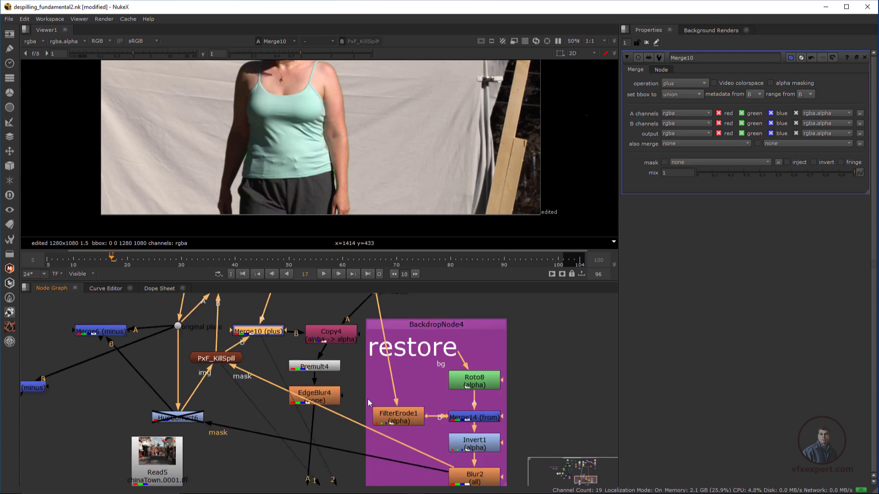
middle_click_drag(351, 430, 397, 373)
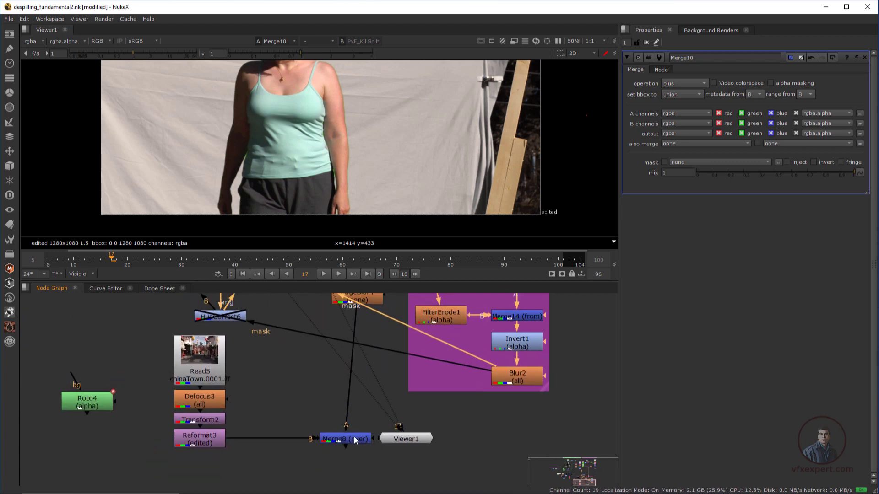
left_click(353, 436)
key("1")
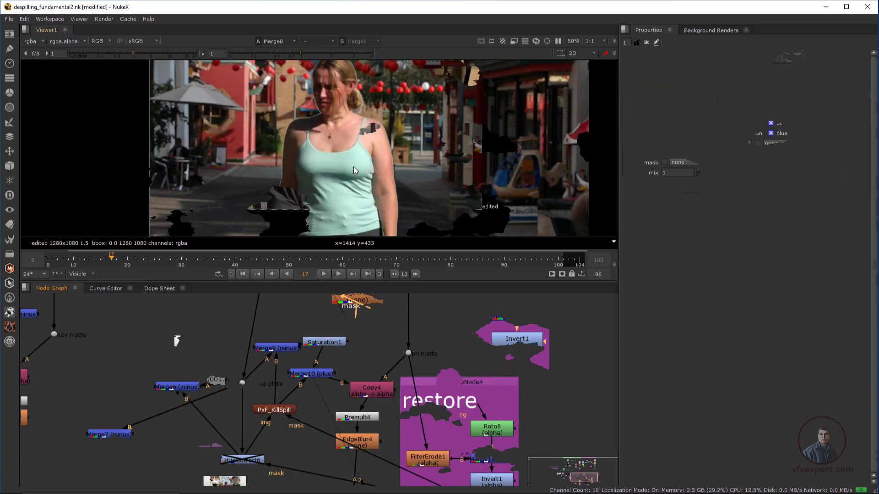
Insert a Grade node between Saturation1 and Merge10 and lower its gain to 0.18.
left_click_drag(323, 348, 333, 352)
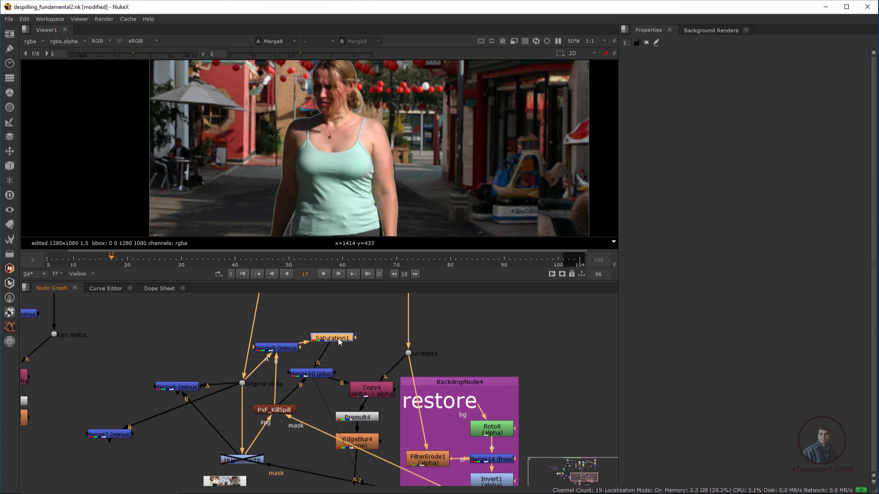
key("g")
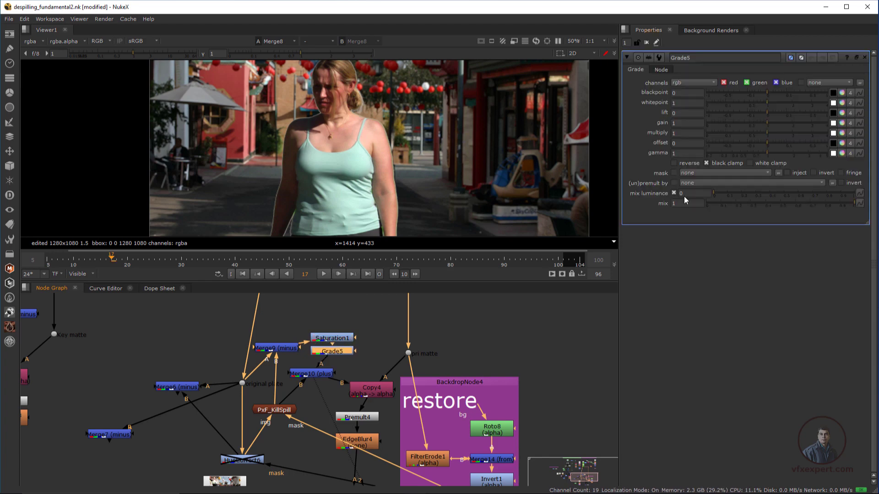
left_click_drag(768, 120, 731, 127)
scroll(399, 186, "down", 4)
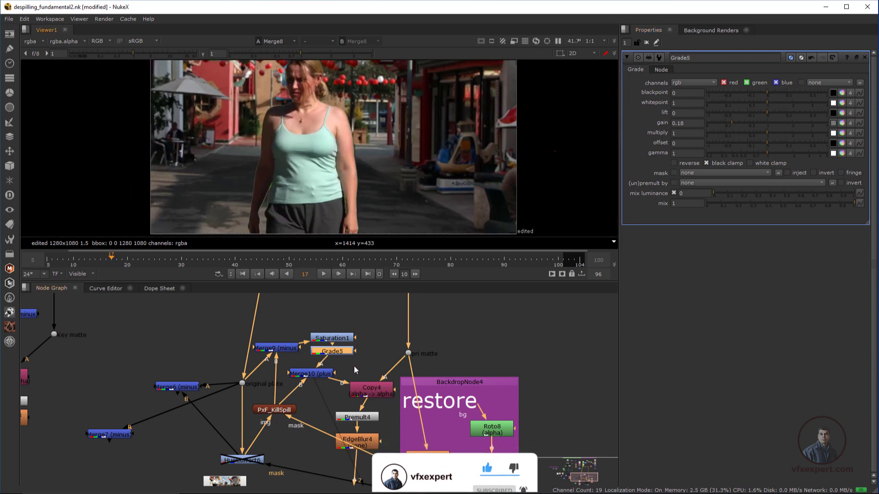
Align Merge10 directly beneath Grade5 in the node graph.
middle_click_drag(353, 365, 319, 384)
left_click(319, 385)
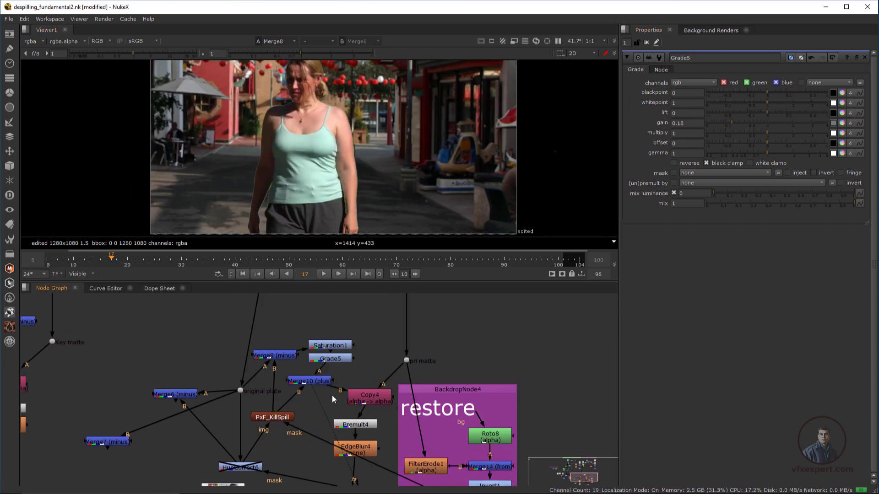
left_click_drag(319, 384, 339, 385)
left_click(354, 380)
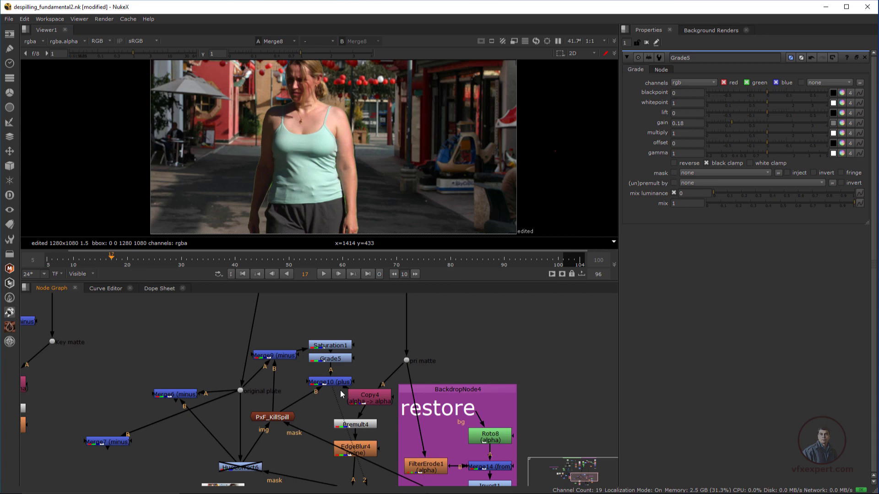
Go to frame 75 to check the despilled composite at another point in the shot.
scroll(340, 390, "down", 3)
scroll(276, 412, "up", 3)
scroll(333, 396, "down", 2)
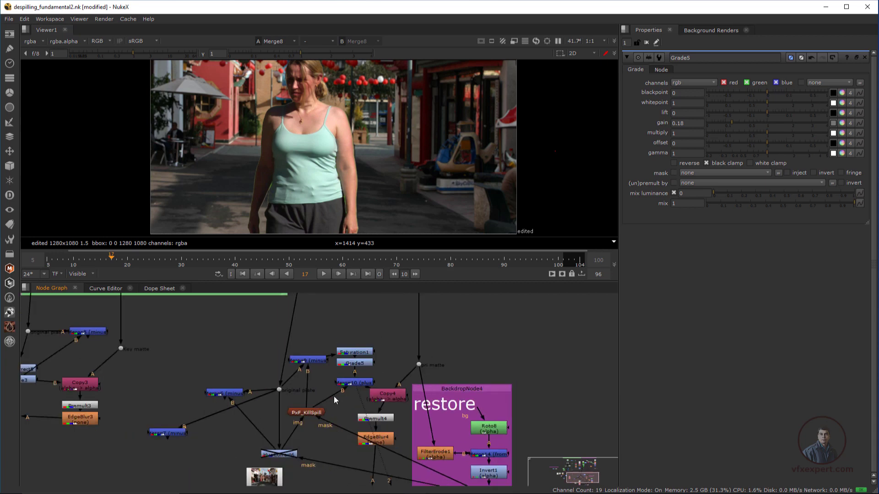
left_click(423, 265)
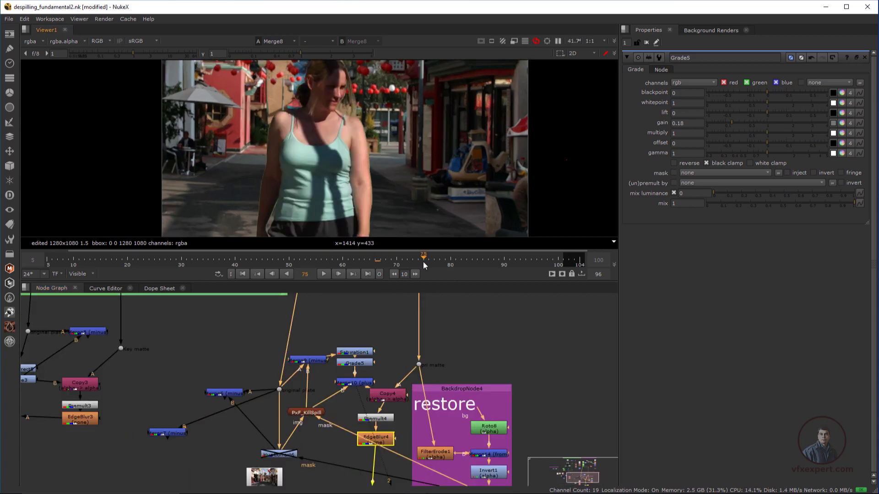